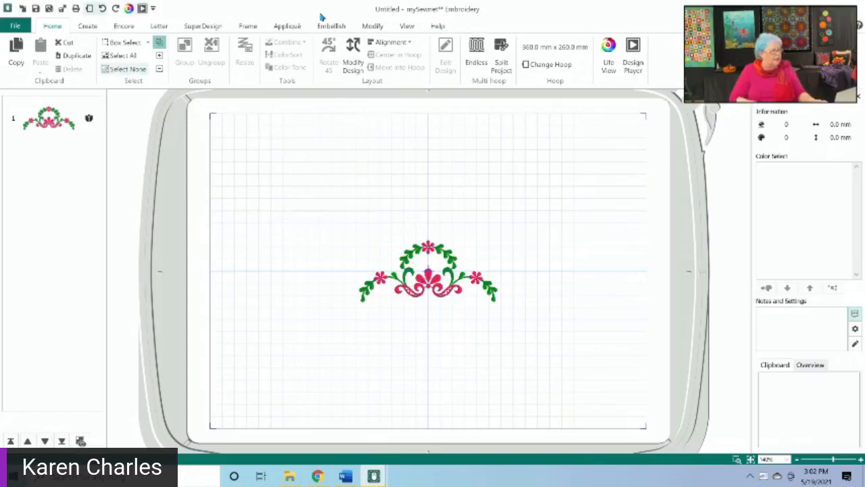
# Step: Create a repeating Endless Embroidery border from the floral motif, using left fabric direction, corner end markers and a 0.0 mm gap
pyautogui.click(475, 64)
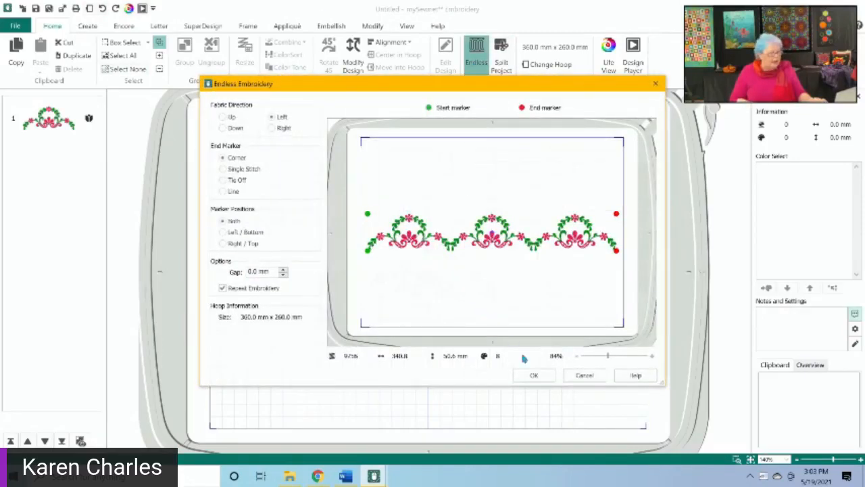
pyautogui.click(532, 374)
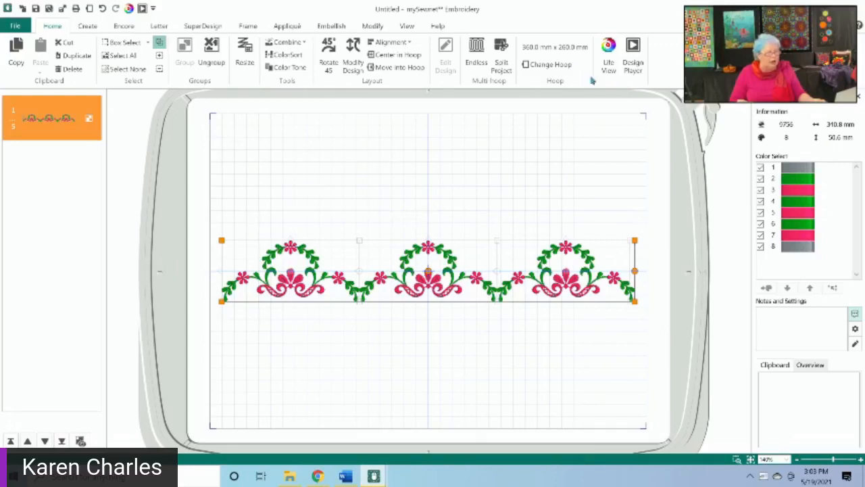
# Step: Measure the spacing between the first two border repeats, from lower tip to lower tip and between their top flowers
pyautogui.click(407, 26)
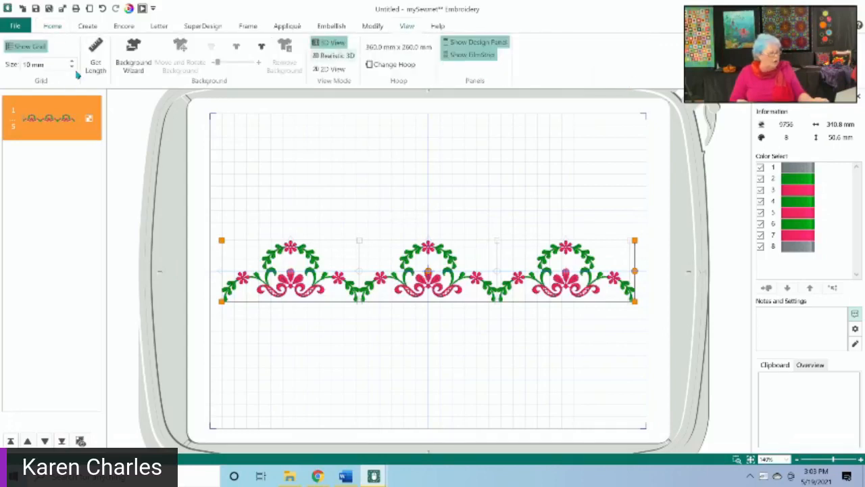
pyautogui.click(95, 58)
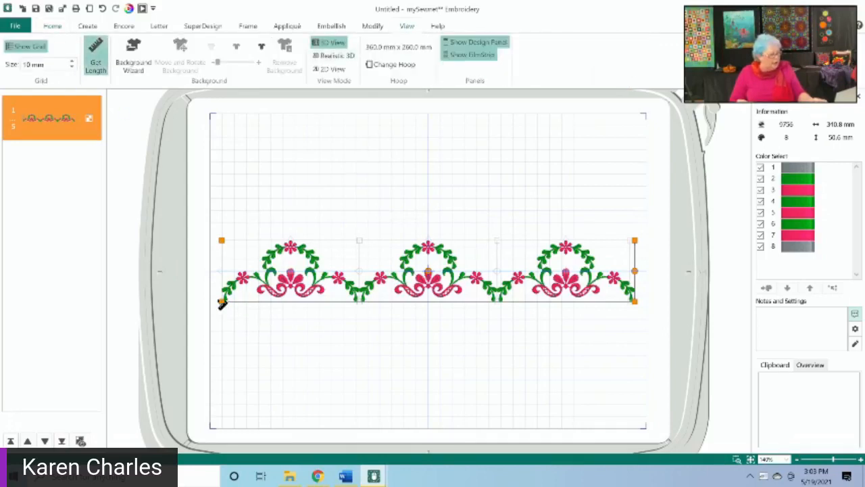
pyautogui.moveTo(223, 302); pyautogui.dragTo(359, 304)
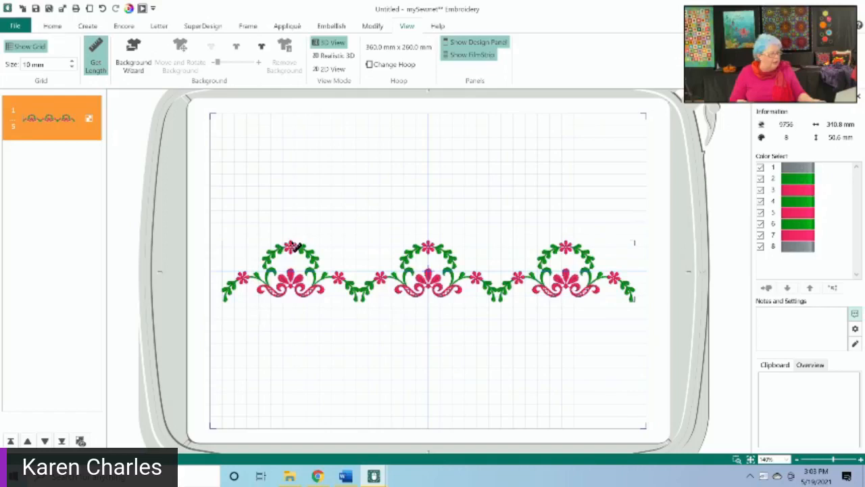
pyautogui.moveTo(294, 244); pyautogui.dragTo(432, 243)
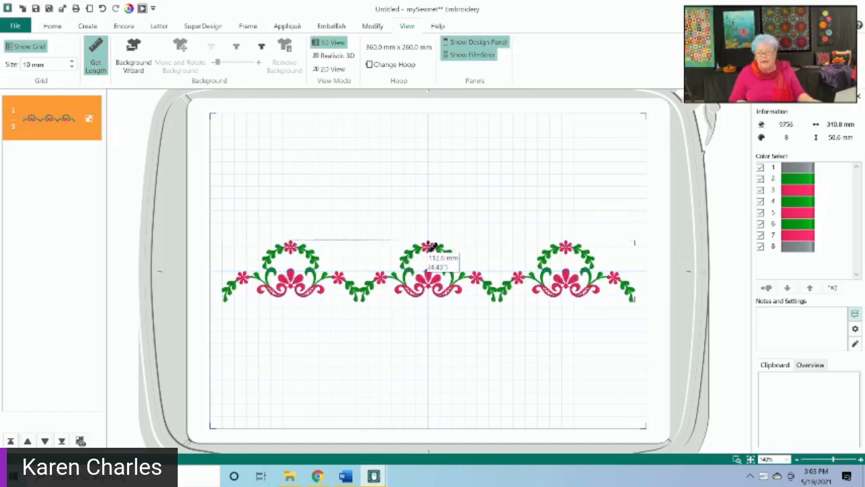
pyautogui.moveTo(431, 244); pyautogui.dragTo(430, 246)
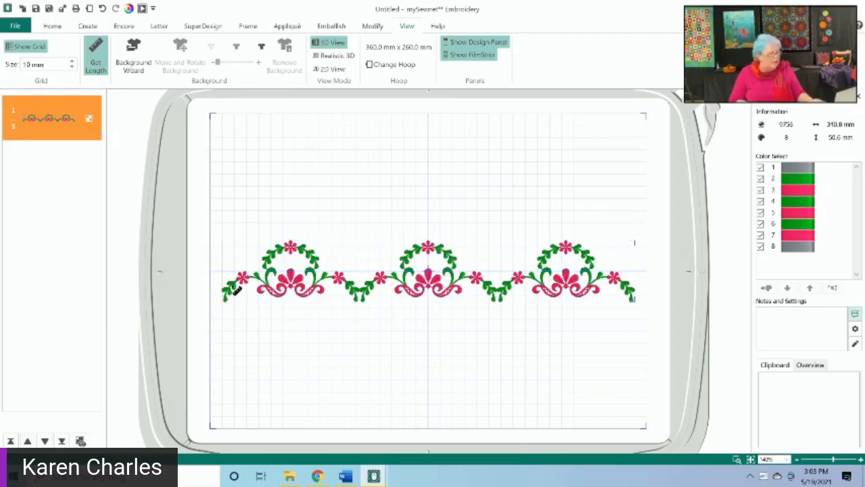
pyautogui.rightClick(227, 290)
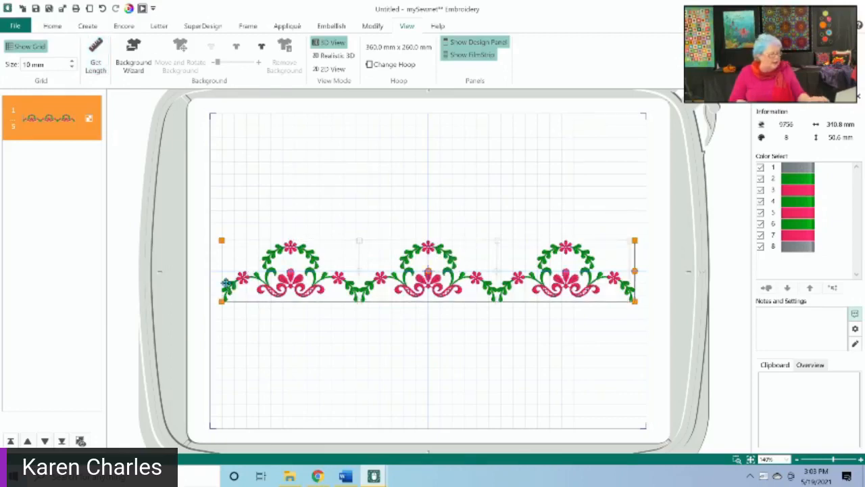
# Step: Nudge the floral border slightly to the left in the hoop, and combine and color-sort it into a single design
pyautogui.moveTo(223, 301); pyautogui.dragTo(218, 299)
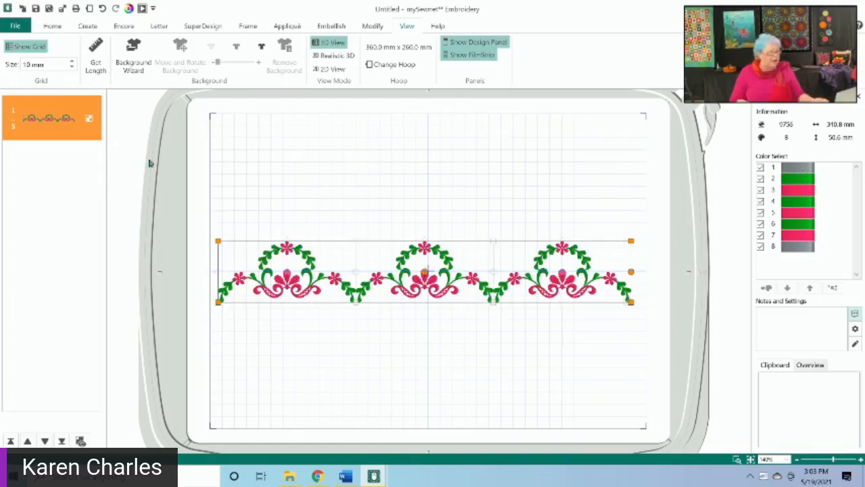
pyautogui.click(58, 26)
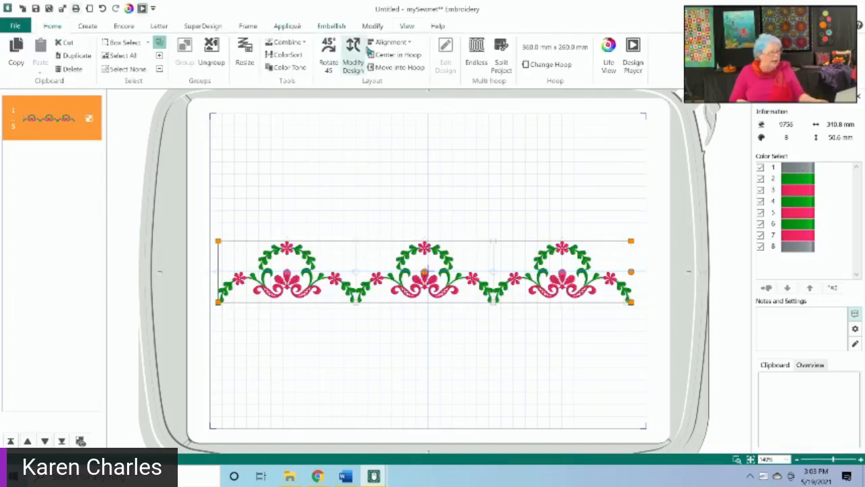
pyautogui.click(287, 43)
pyautogui.click(288, 57)
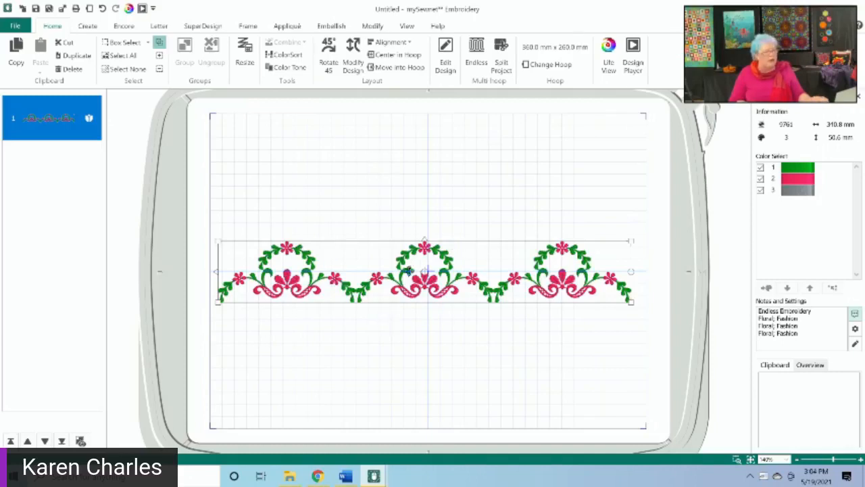
# Step: In stitch editing, outline the flower-and-leaf arch above the central motif with a freehand selection
pyautogui.click(372, 26)
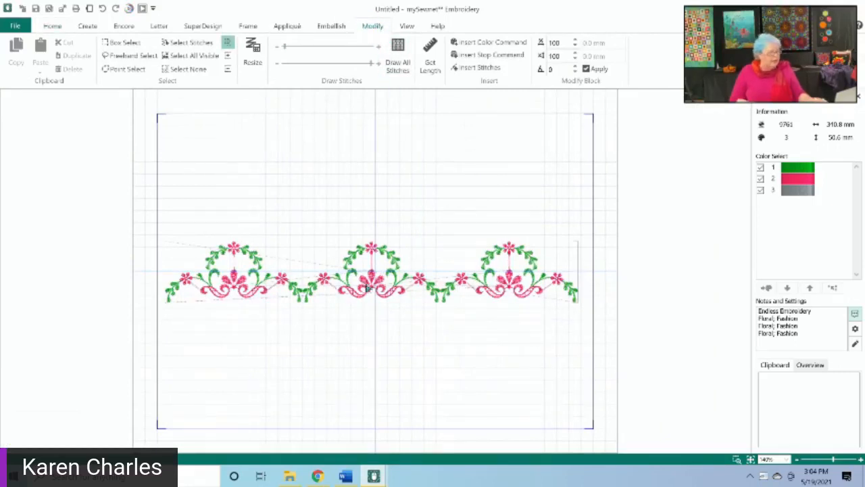
pyautogui.click(737, 460)
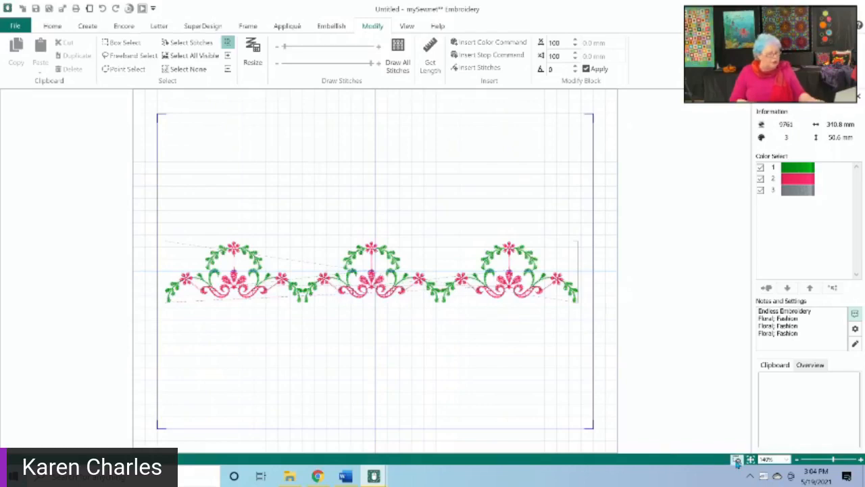
pyautogui.moveTo(317, 224); pyautogui.dragTo(417, 279)
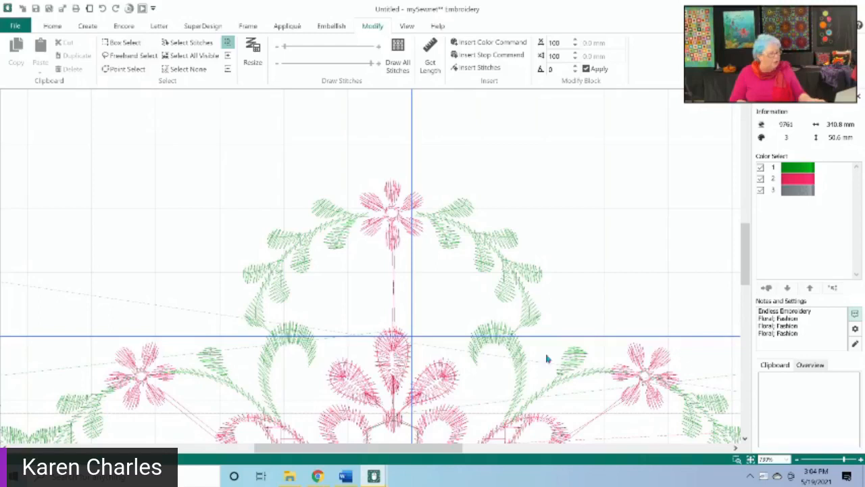
pyautogui.click(114, 58)
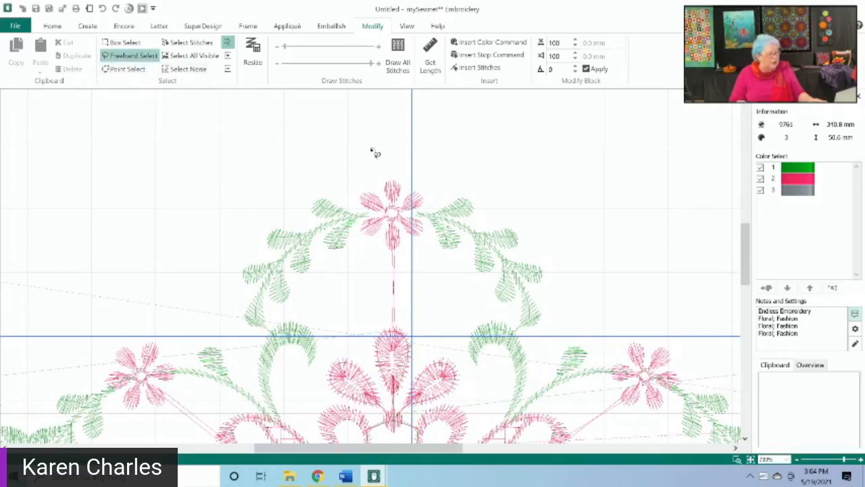
pyautogui.moveTo(372, 151)
pyautogui.mouseDown()
pyautogui.moveTo(410, 159)
pyautogui.moveTo(521, 224)
pyautogui.moveTo(568, 270)
pyautogui.moveTo(575, 324)
pyautogui.moveTo(525, 341)
pyautogui.moveTo(507, 322)
pyautogui.moveTo(475, 315)
pyautogui.moveTo(326, 299)
pyautogui.moveTo(263, 334)
pyautogui.moveTo(232, 340)
pyautogui.moveTo(203, 270)
pyautogui.moveTo(232, 191)
pyautogui.moveTo(320, 140)
pyautogui.moveTo(398, 148)
pyautogui.moveTo(409, 168)
pyautogui.mouseUp()
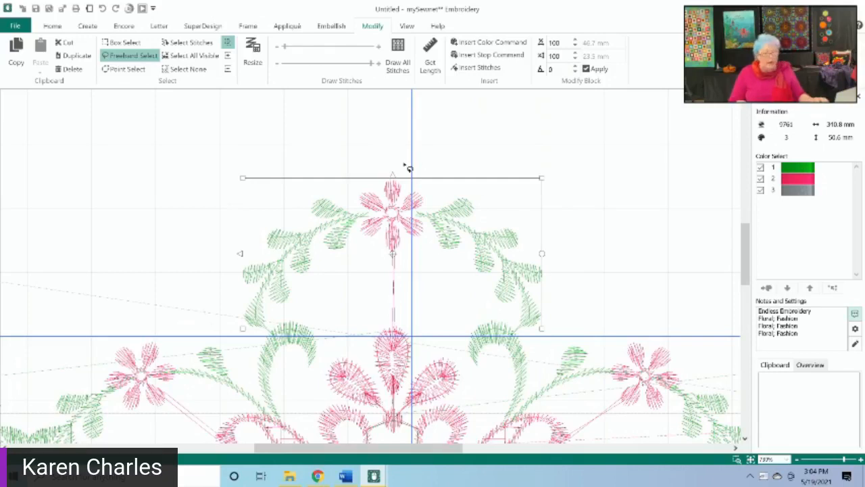
pyautogui.click(409, 168)
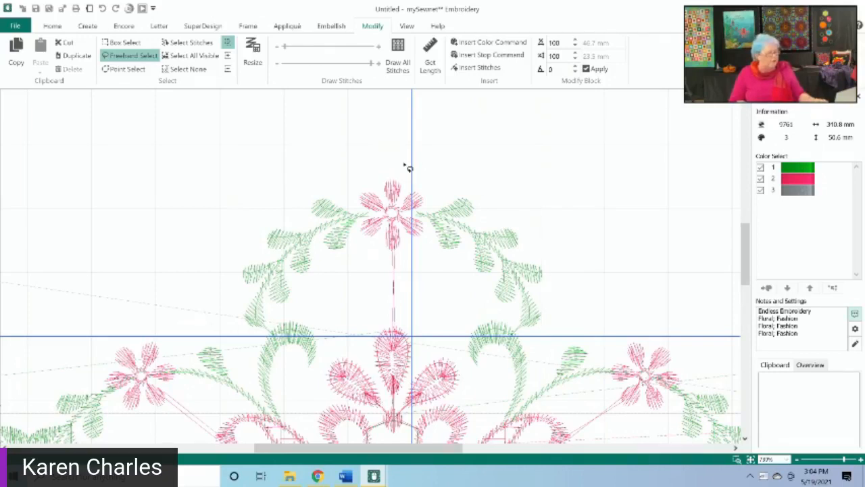
pyautogui.click(17, 54)
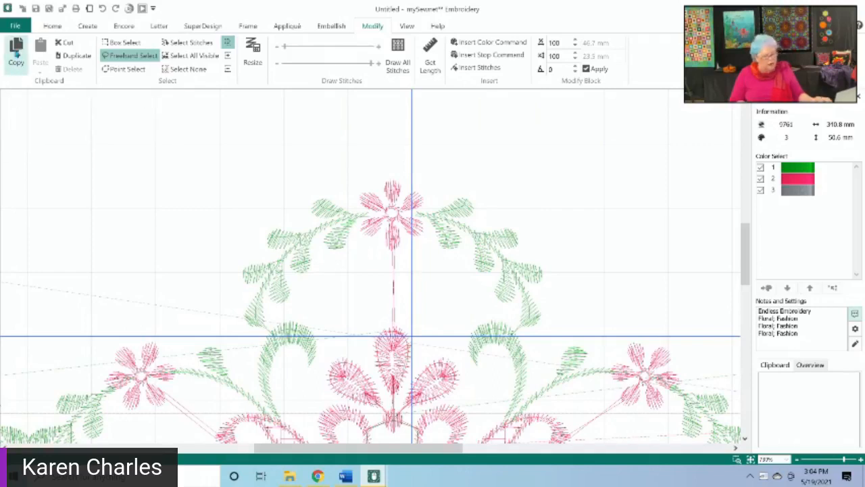
pyautogui.click(17, 56)
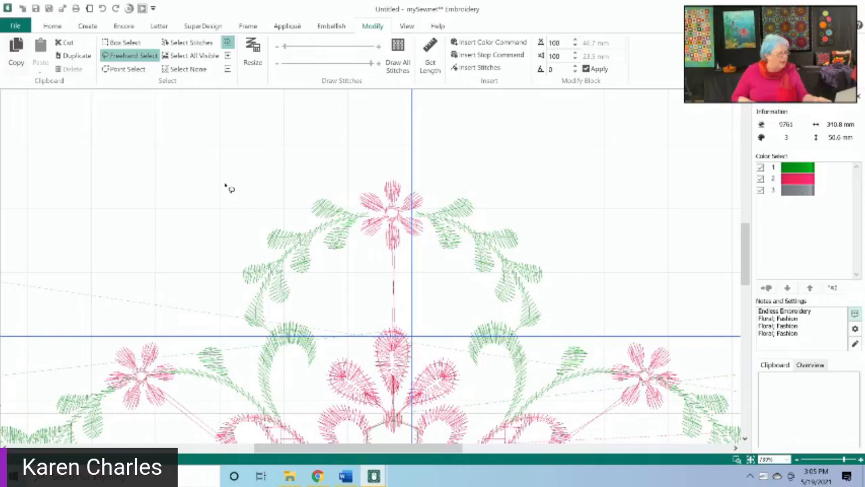
# Step: Reselect the central motif's flower-and-leaf arch freehand, copy it to the clipboard and cut it from the border
pyautogui.moveTo(226, 182)
pyautogui.mouseDown()
pyautogui.moveTo(398, 140)
pyautogui.moveTo(450, 156)
pyautogui.moveTo(563, 206)
pyautogui.moveTo(571, 253)
pyautogui.moveTo(561, 308)
pyautogui.moveTo(544, 332)
pyautogui.moveTo(527, 333)
pyautogui.moveTo(449, 296)
pyautogui.moveTo(331, 279)
pyautogui.moveTo(257, 336)
pyautogui.moveTo(229, 320)
pyautogui.moveTo(209, 251)
pyautogui.moveTo(288, 169)
pyautogui.mouseUp()
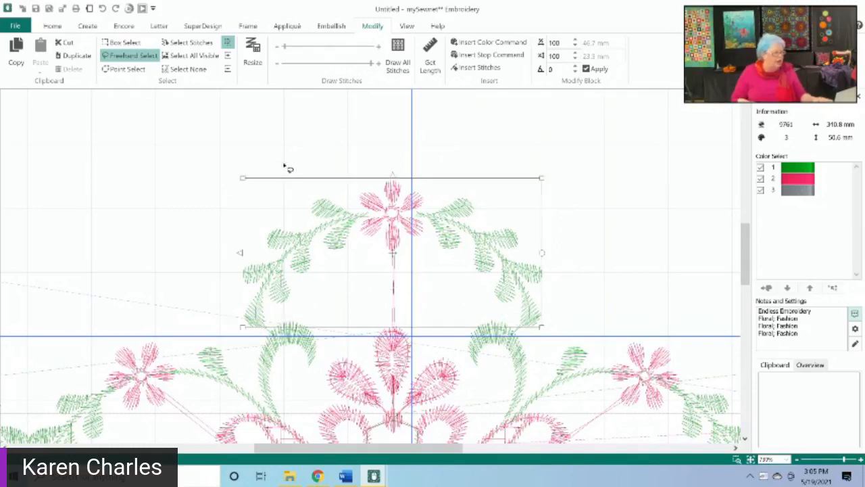
pyautogui.click(15, 50)
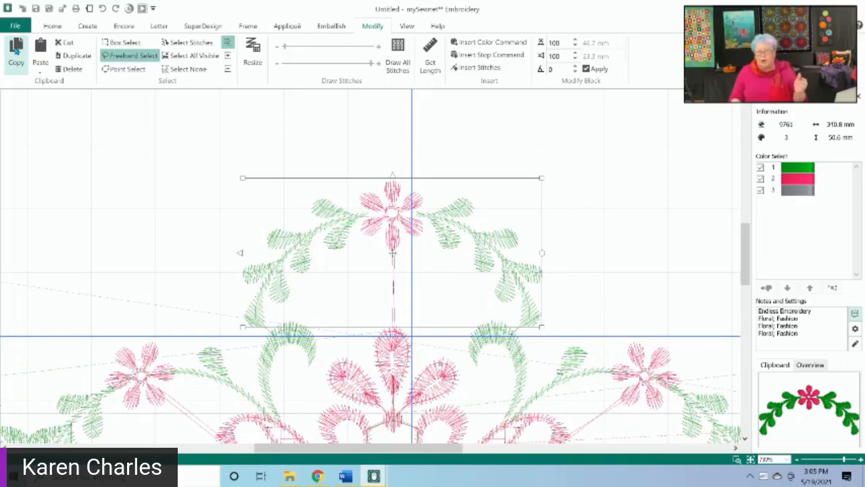
pyautogui.click(69, 48)
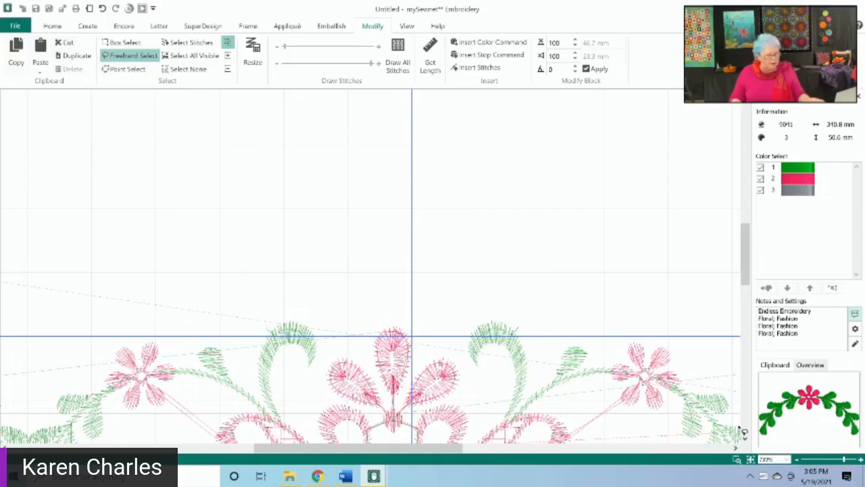
# Step: Move the stray stitch point sticking out of the central motif's right green curl back into the curl's stitching
pyautogui.click(737, 460)
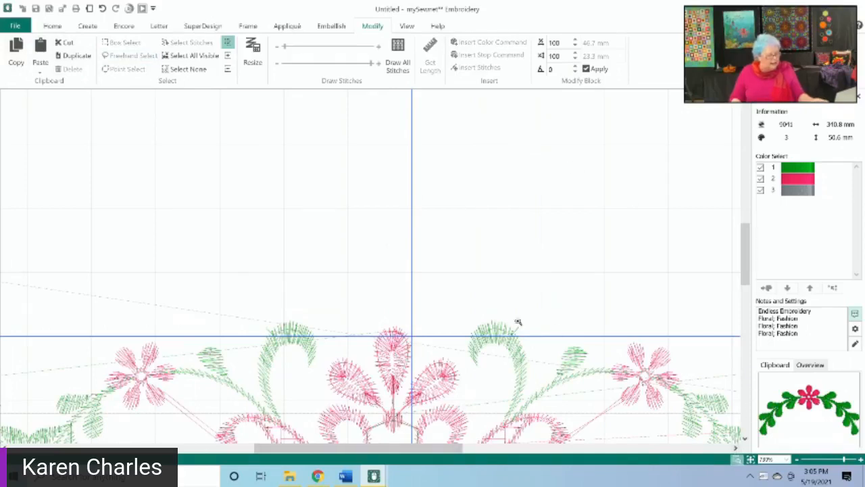
pyautogui.moveTo(471, 305); pyautogui.dragTo(541, 357)
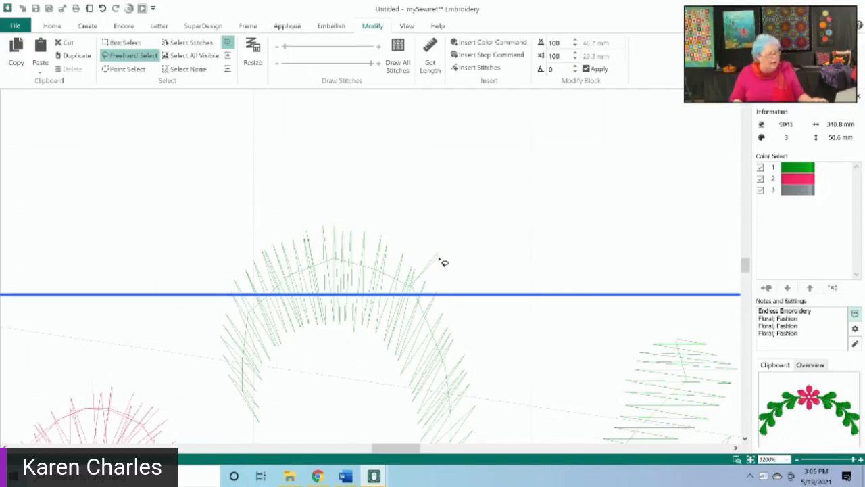
pyautogui.click(184, 43)
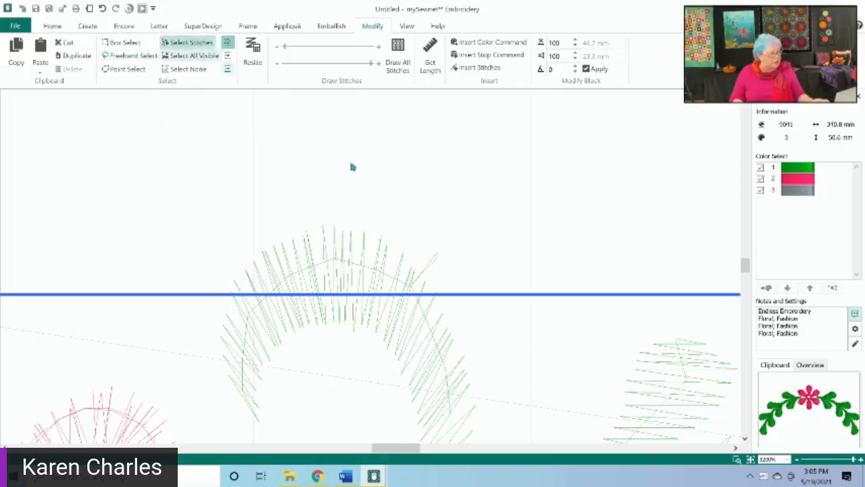
pyautogui.click(436, 257)
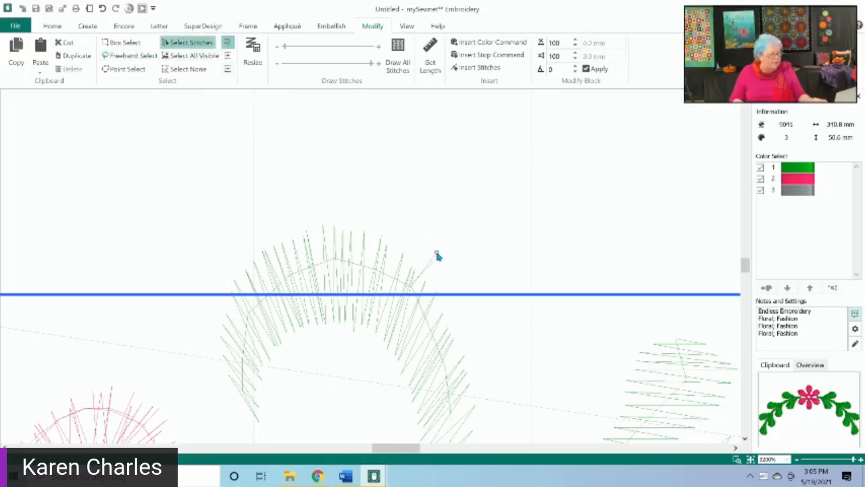
pyautogui.moveTo(409, 293); pyautogui.dragTo(410, 293)
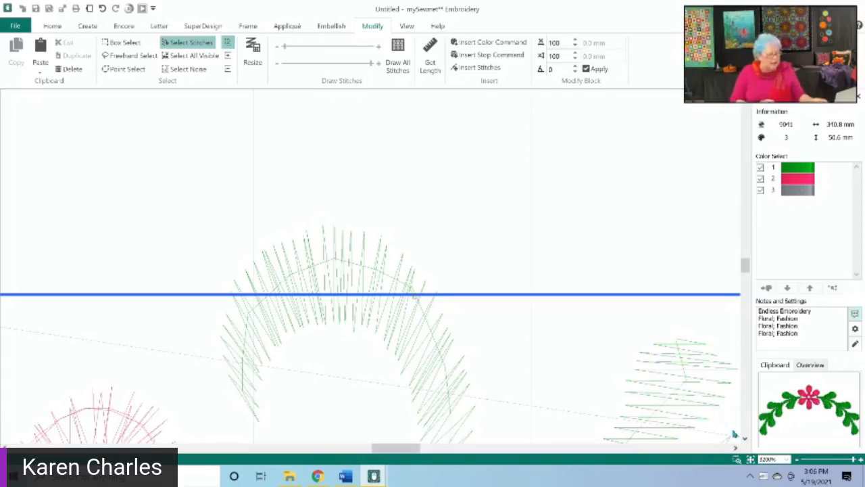
# Step: Freehand-select the central motif's three pink petals and enlarge them with density-preserving Resize to about 23.0 by 18.3 mm, keeping them centered
pyautogui.click(751, 460)
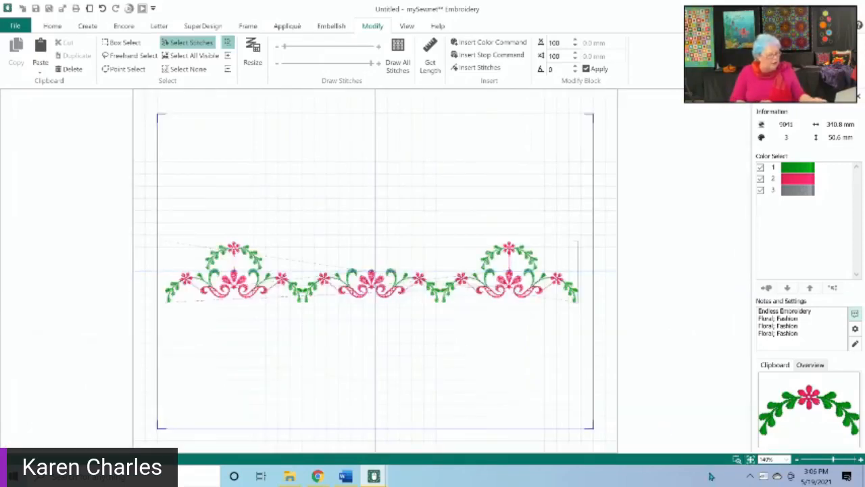
pyautogui.click(736, 461)
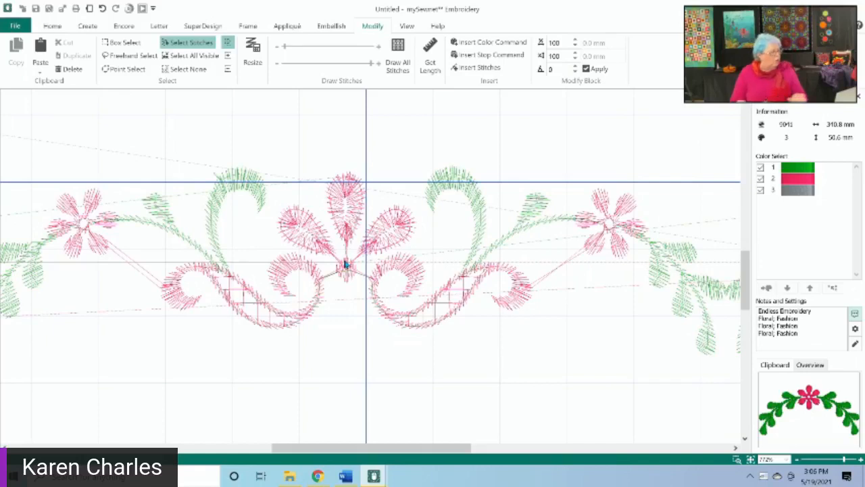
pyautogui.click(112, 56)
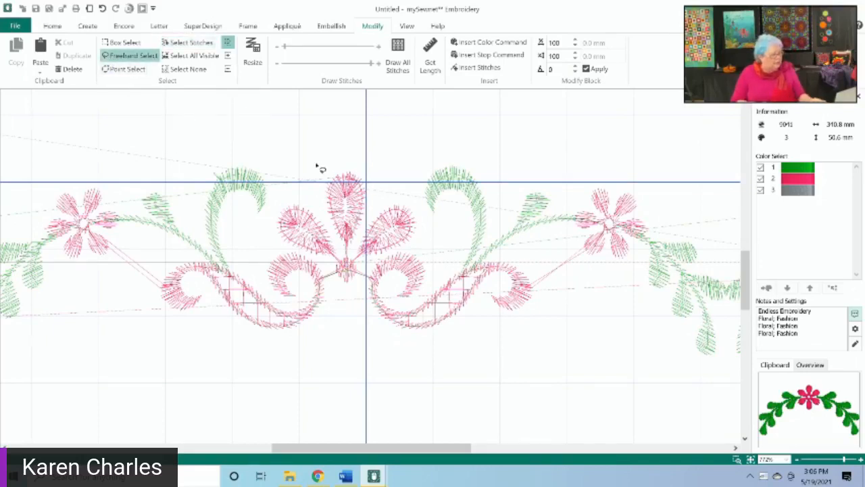
pyautogui.moveTo(317, 167)
pyautogui.mouseDown()
pyautogui.moveTo(339, 157)
pyautogui.moveTo(424, 213)
pyautogui.moveTo(415, 244)
pyautogui.moveTo(377, 258)
pyautogui.moveTo(339, 292)
pyautogui.moveTo(329, 267)
pyautogui.moveTo(272, 233)
pyautogui.moveTo(271, 208)
pyautogui.moveTo(293, 178)
pyautogui.moveTo(336, 166)
pyautogui.mouseUp()
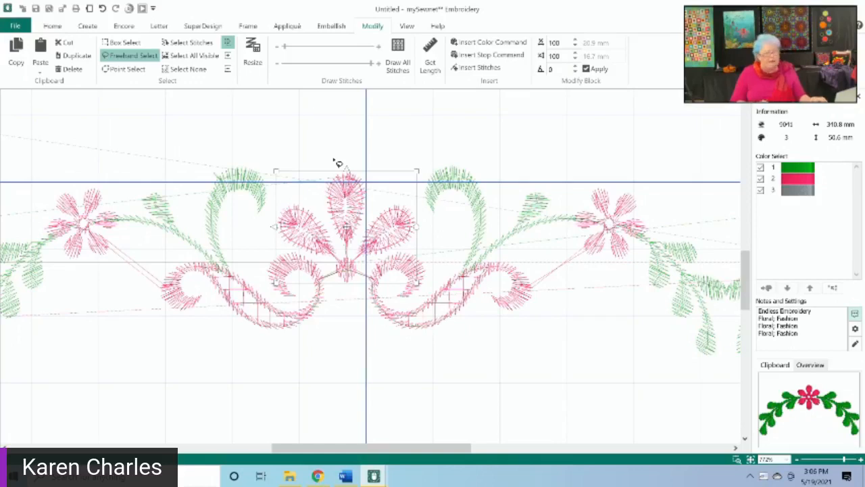
pyautogui.click(249, 60)
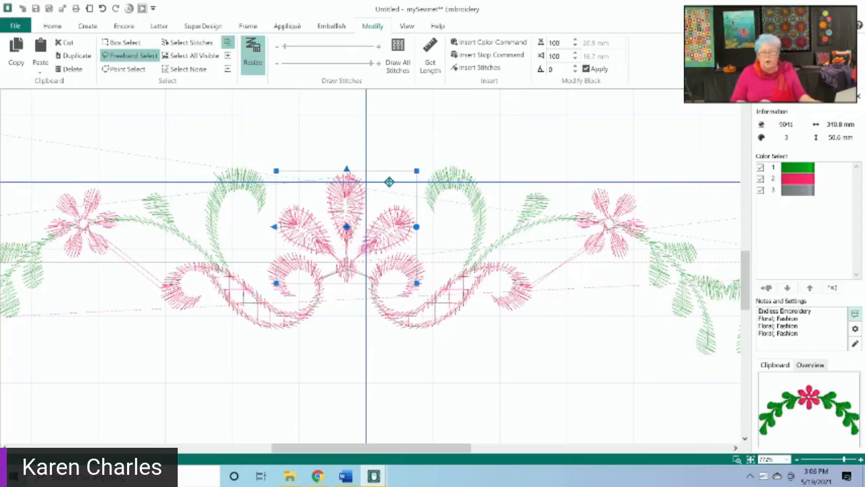
pyautogui.click(276, 172)
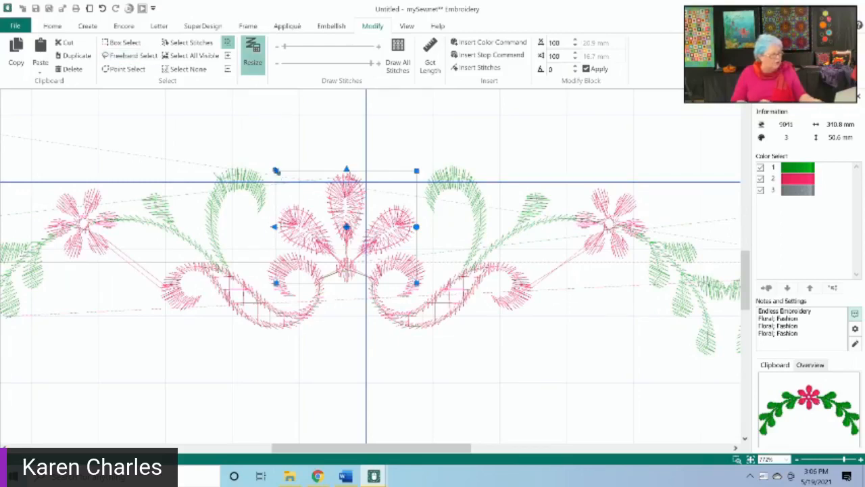
pyautogui.moveTo(277, 171); pyautogui.dragTo(268, 164)
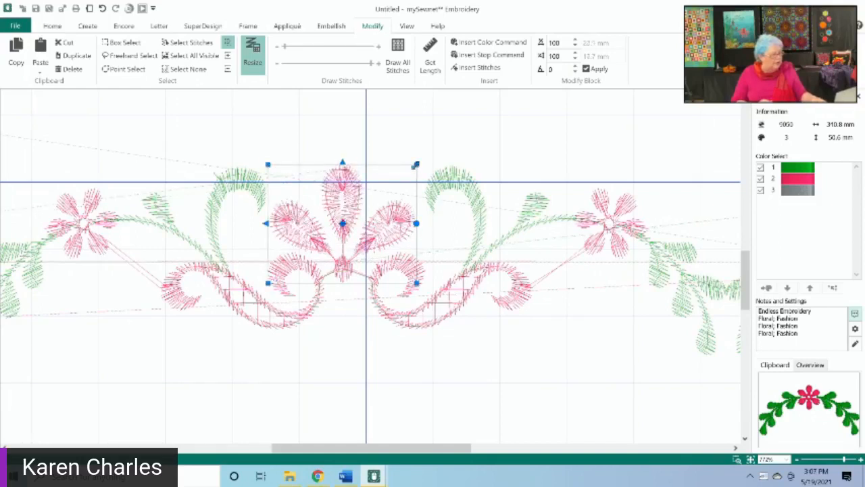
pyautogui.moveTo(416, 165); pyautogui.dragTo(424, 160)
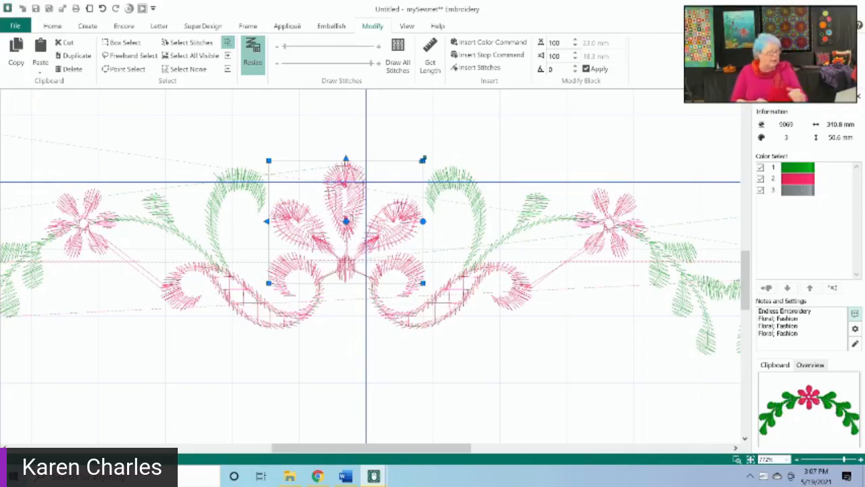
# Step: Paste the cut flower-and-leaf arch as a separate design, move it above the border's central motif and flip it vertically
pyautogui.click(750, 462)
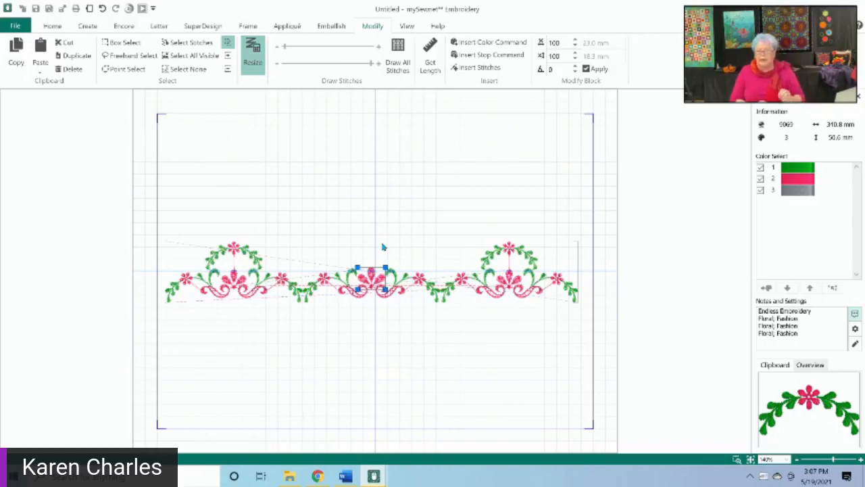
pyautogui.click(52, 26)
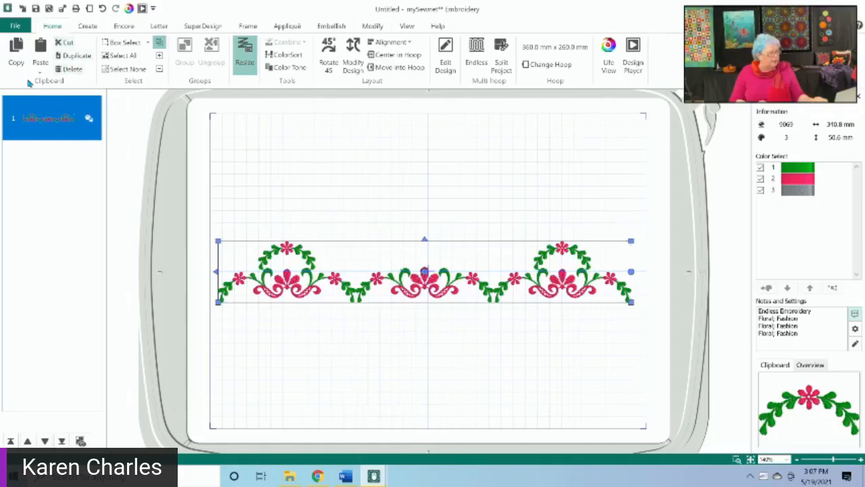
pyautogui.click(40, 53)
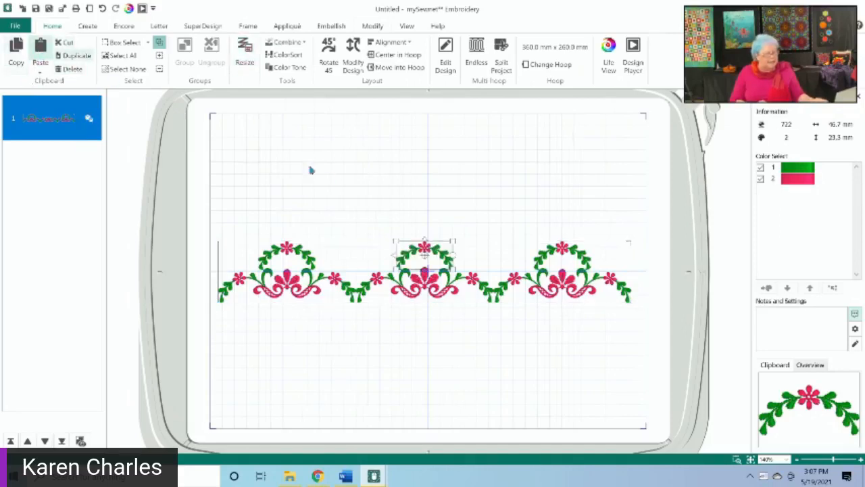
pyautogui.moveTo(396, 248); pyautogui.dragTo(414, 199)
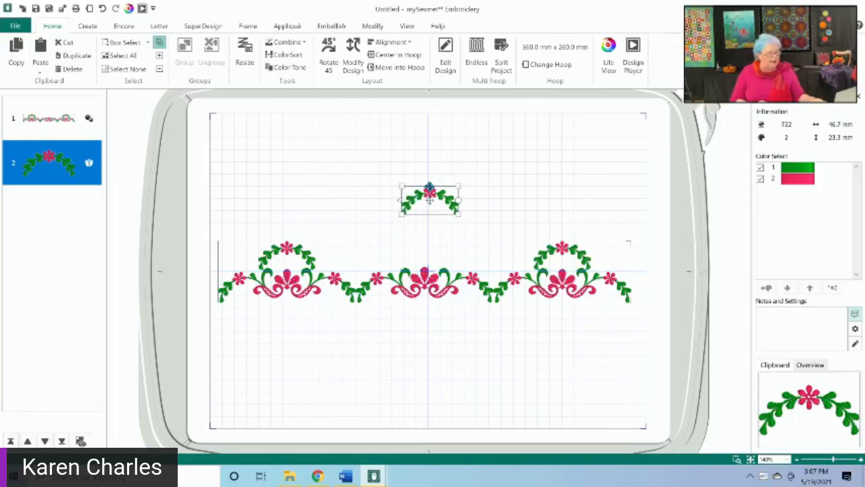
pyautogui.click(428, 185)
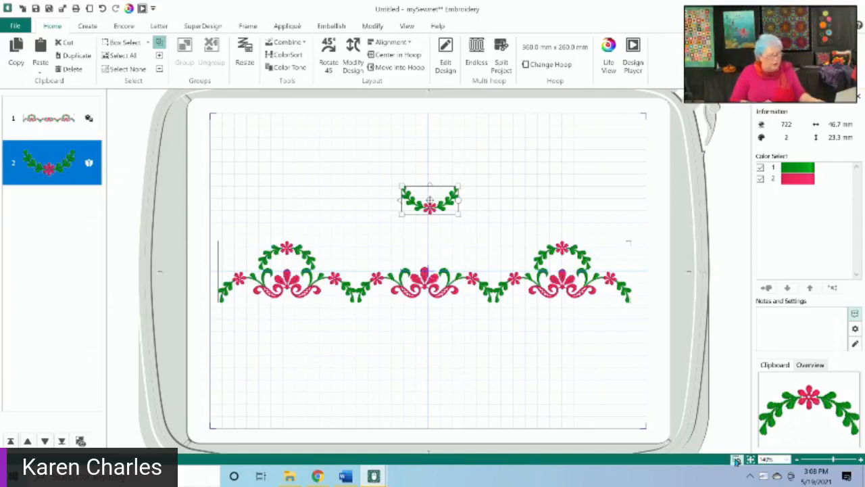
# Step: Select the complete endless border design and delete it from the hoop
pyautogui.moveTo(393, 177); pyautogui.dragTo(470, 219)
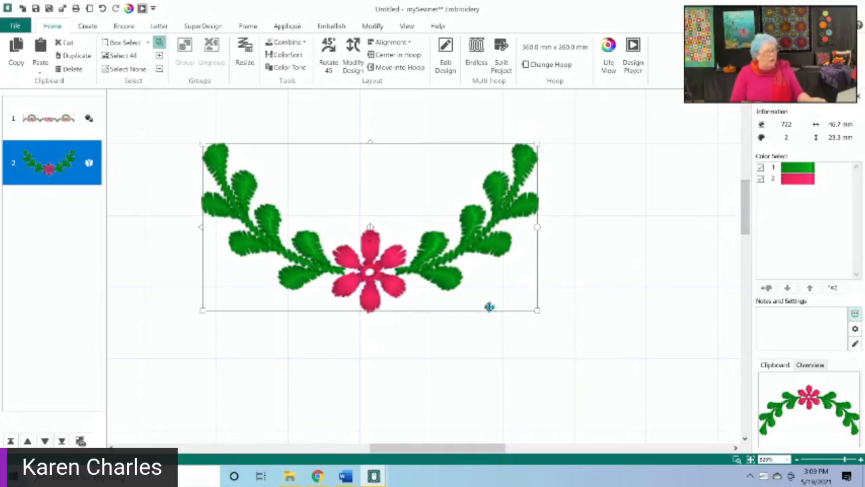
pyautogui.click(794, 171)
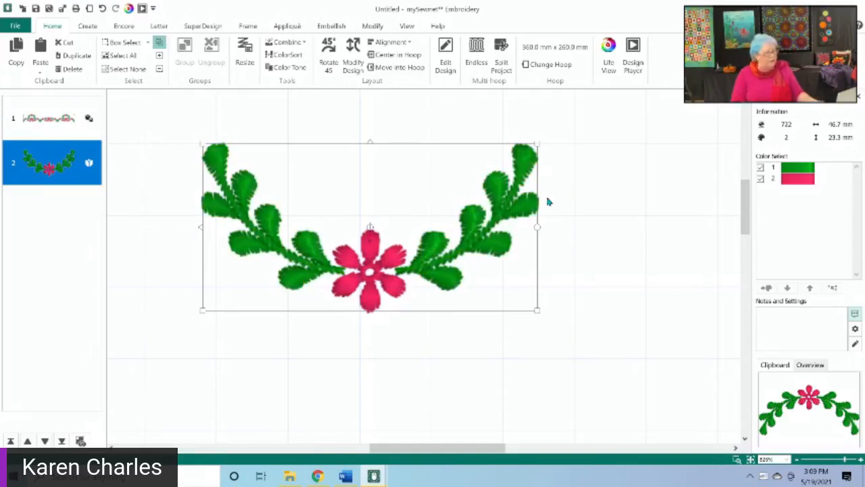
pyautogui.moveTo(748, 261); pyautogui.dragTo(747, 288)
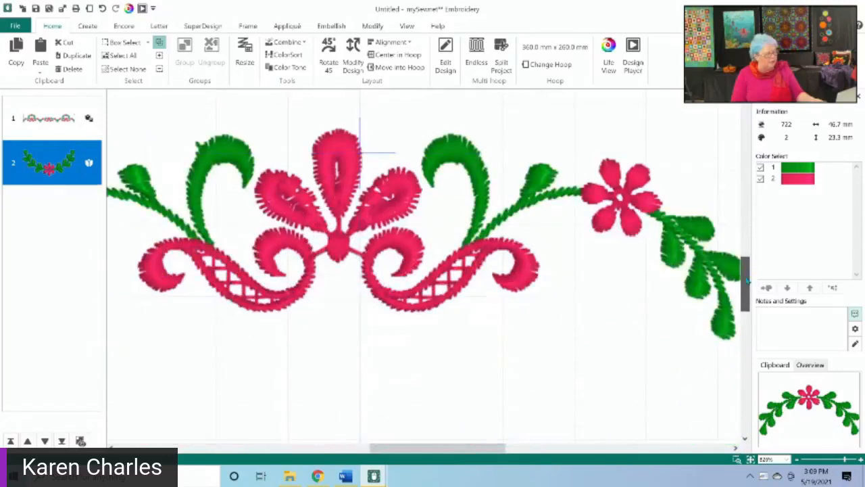
pyautogui.click(750, 460)
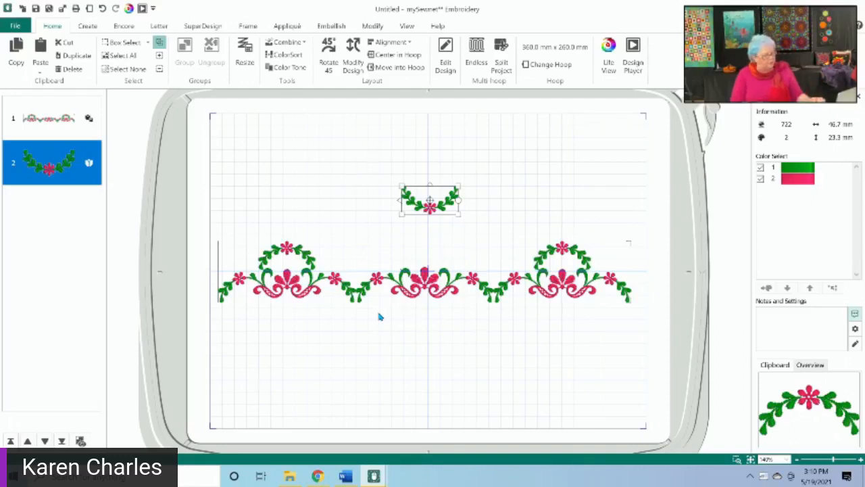
pyautogui.click(423, 274)
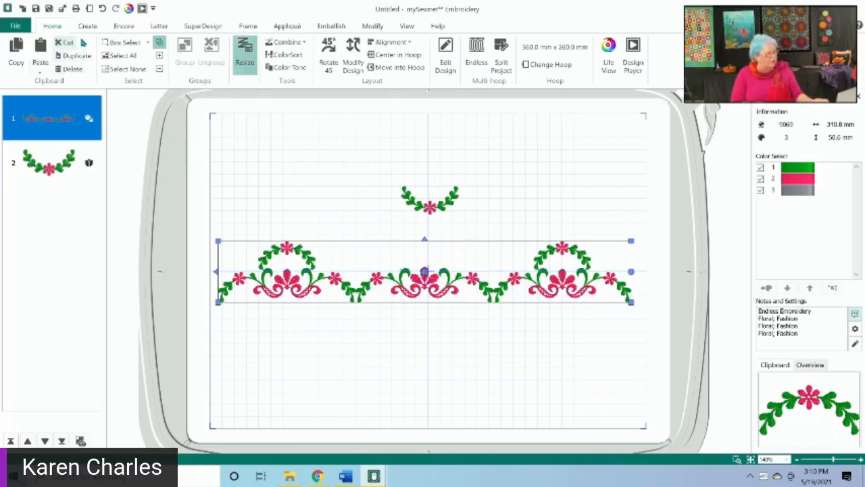
pyautogui.click(72, 69)
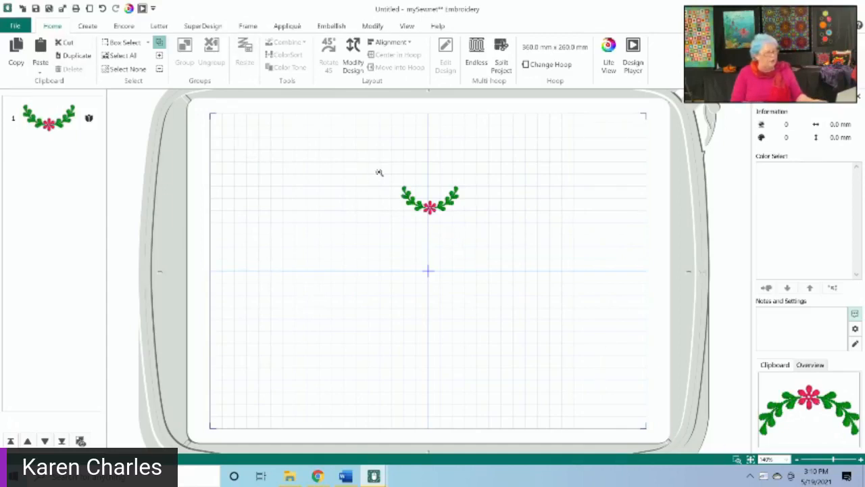
# Step: Select the flipped flower-and-leaf arch and open it for stitch editing, framed closely in the work area
pyautogui.moveTo(379, 173)
pyautogui.mouseDown()
pyautogui.moveTo(473, 203)
pyautogui.moveTo(381, 182)
pyautogui.mouseUp()
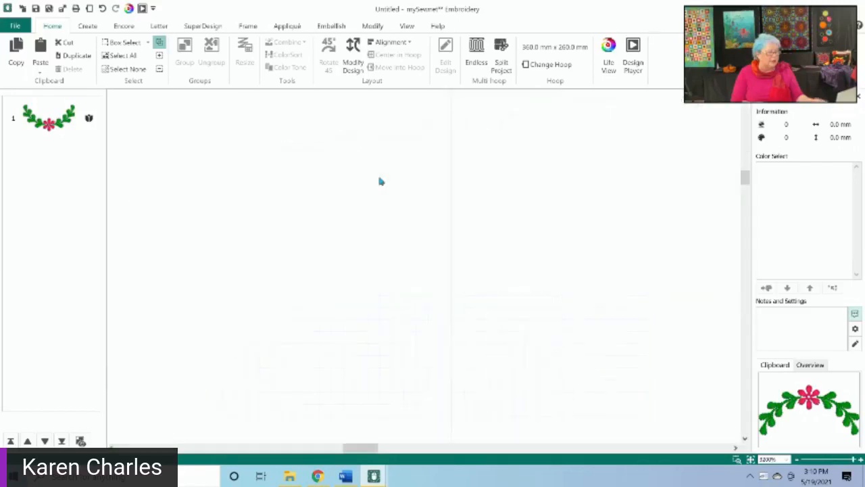
pyautogui.click(751, 460)
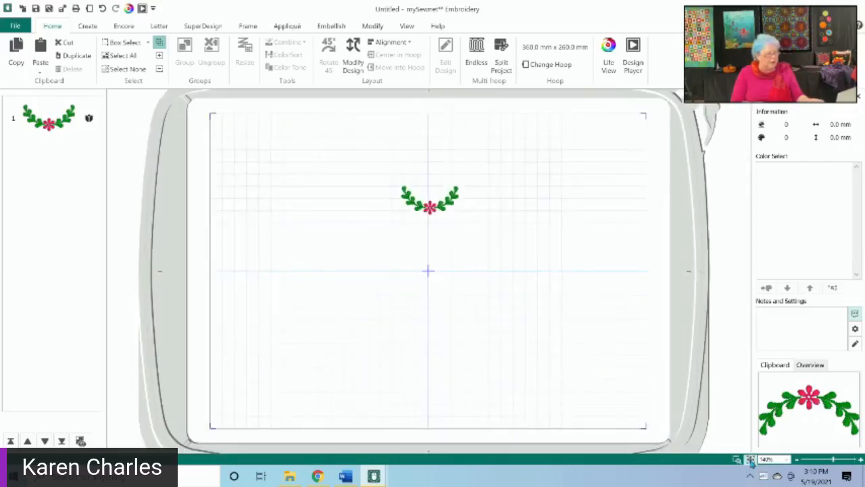
pyautogui.click(371, 27)
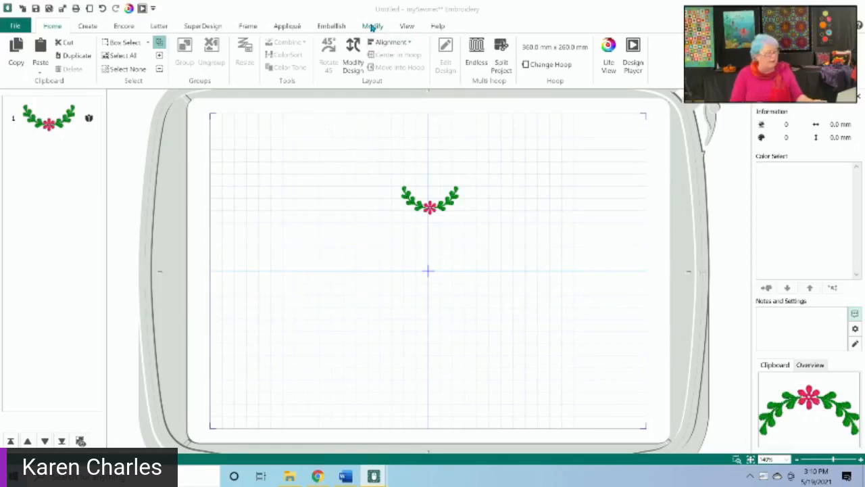
pyautogui.click(514, 260)
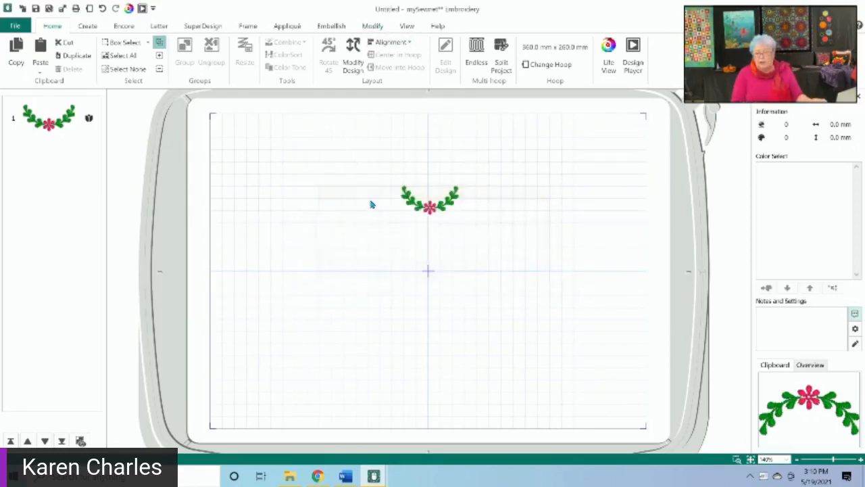
pyautogui.click(415, 206)
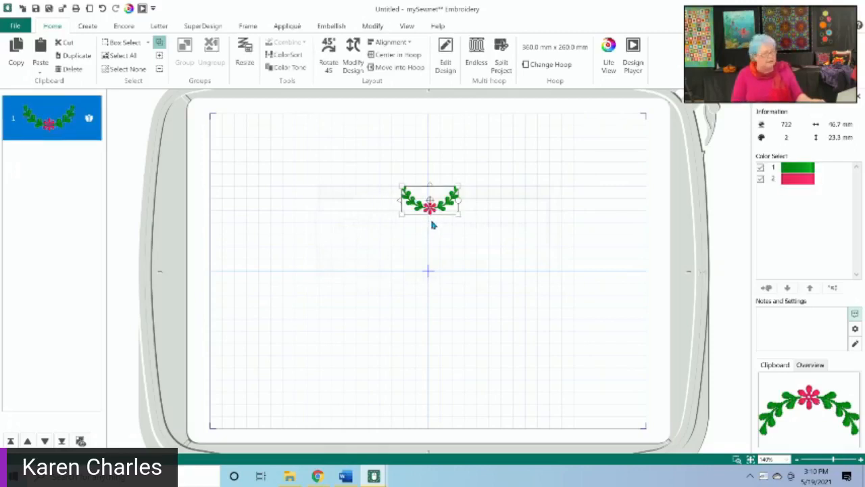
pyautogui.click(371, 27)
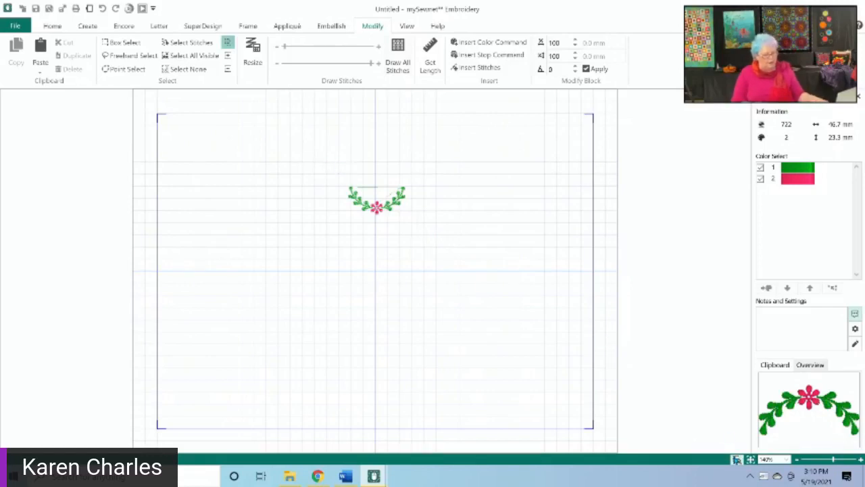
pyautogui.click(737, 459)
pyautogui.moveTo(350, 179); pyautogui.dragTo(430, 231)
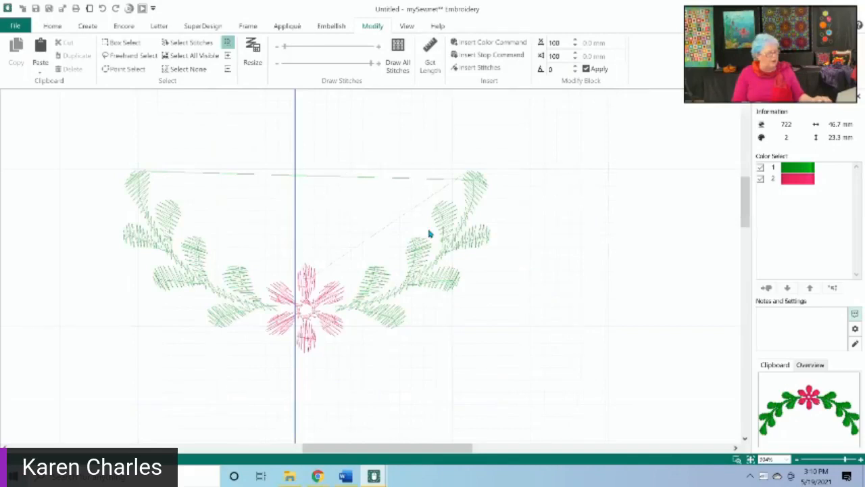
# Step: Hide the pink color 2, freehand-select the lower leaves of the arch's right green branch and cut them
pyautogui.click(805, 169)
pyautogui.click(804, 194)
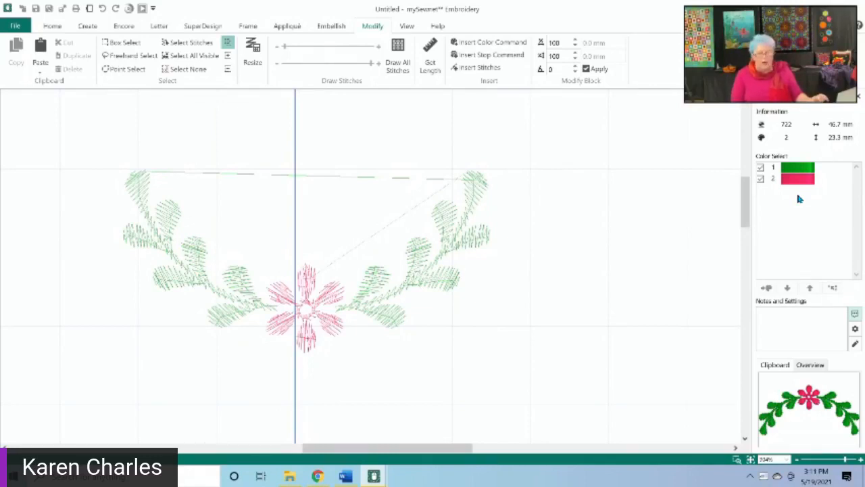
pyautogui.click(761, 180)
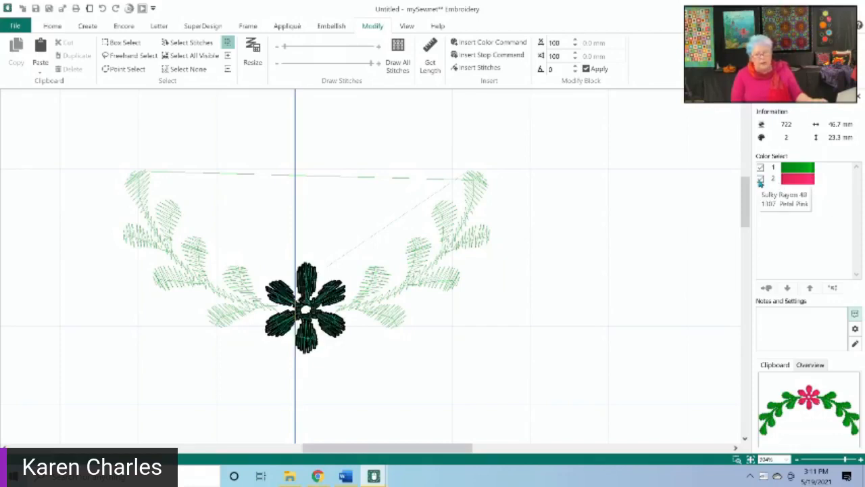
pyautogui.click(760, 180)
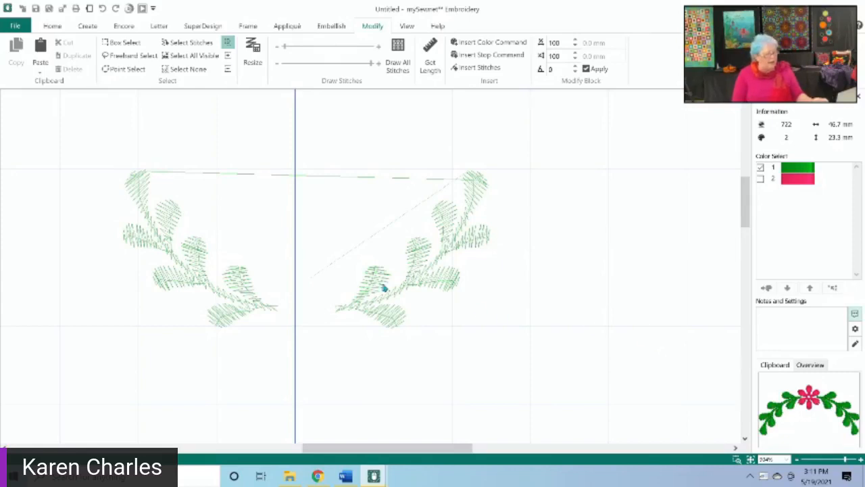
pyautogui.click(118, 58)
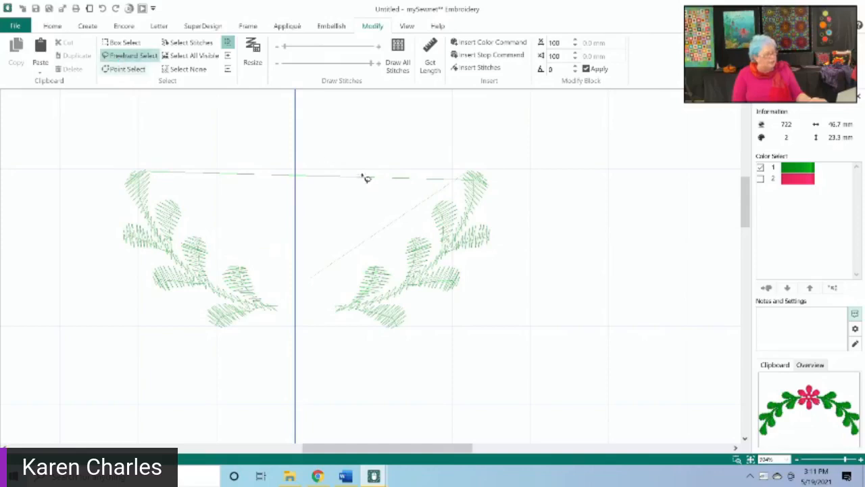
pyautogui.moveTo(394, 211)
pyautogui.mouseDown()
pyautogui.moveTo(434, 245)
pyautogui.moveTo(434, 267)
pyautogui.moveTo(475, 278)
pyautogui.moveTo(464, 310)
pyautogui.moveTo(416, 342)
pyautogui.moveTo(347, 362)
pyautogui.moveTo(296, 342)
pyautogui.moveTo(375, 204)
pyautogui.moveTo(397, 215)
pyautogui.mouseUp()
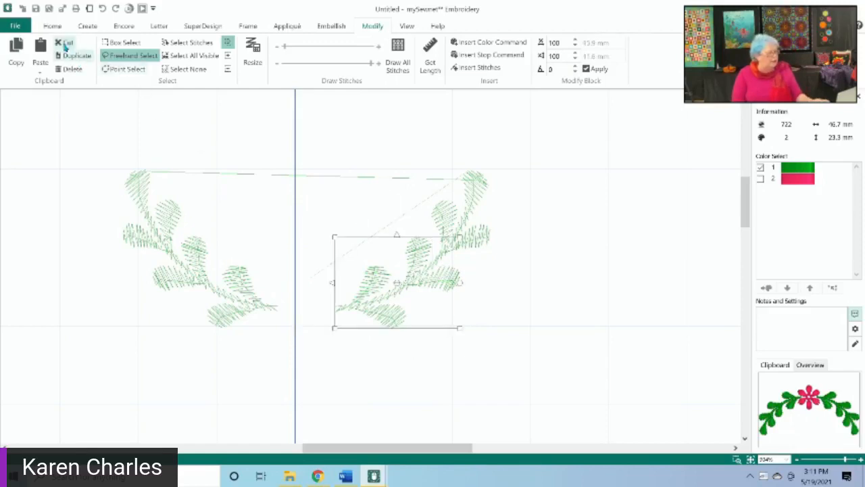
pyautogui.click(65, 44)
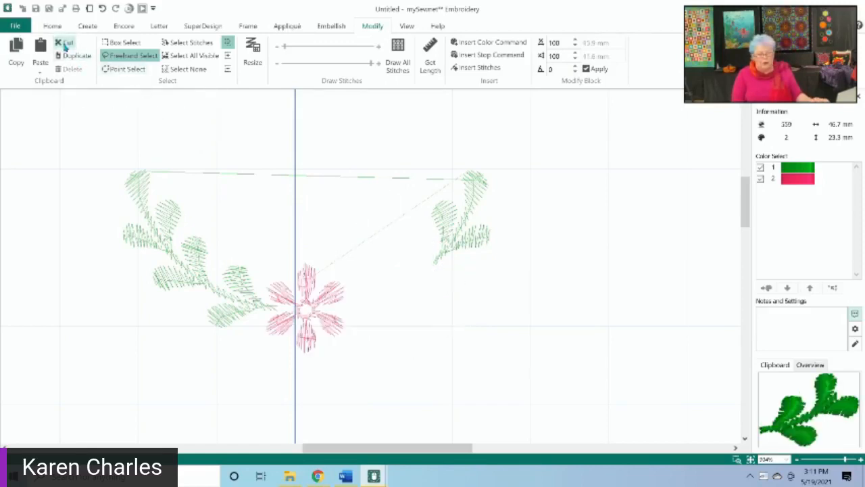
# Step: Clear the clipboard, hide the pink color again, then freehand-select the whole left green branch and cut it
pyautogui.doubleClick(806, 396)
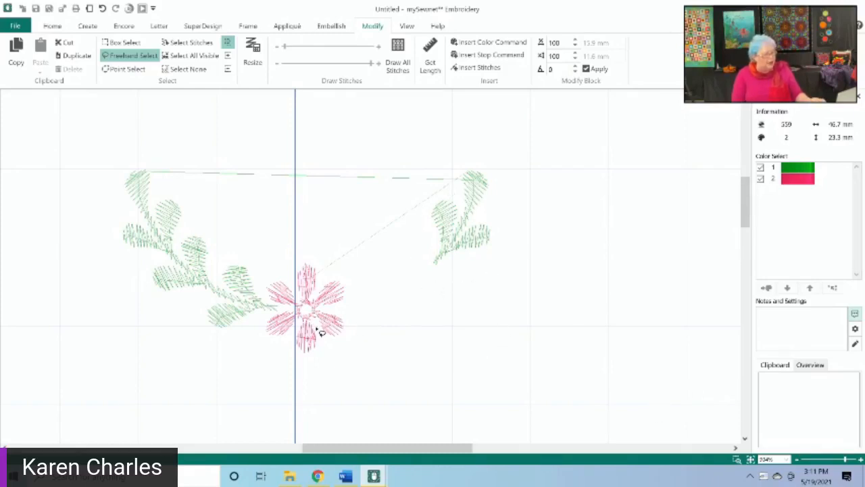
pyautogui.click(761, 180)
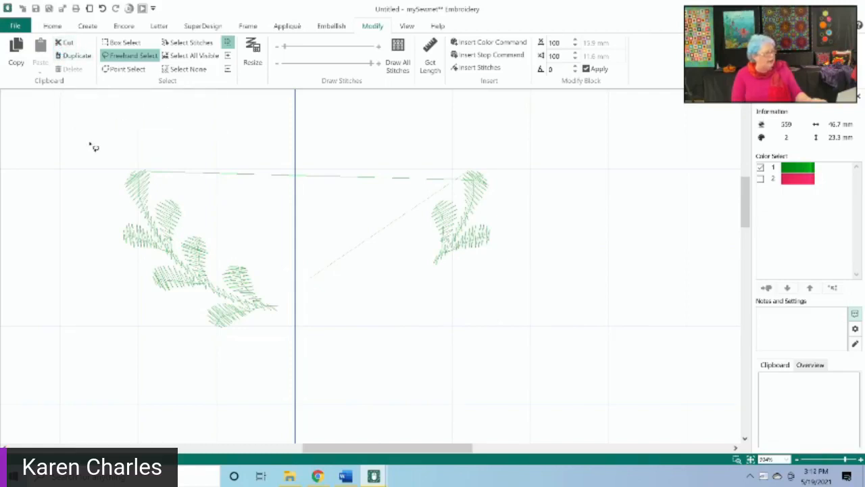
pyautogui.moveTo(101, 156)
pyautogui.mouseDown()
pyautogui.moveTo(147, 146)
pyautogui.moveTo(292, 234)
pyautogui.moveTo(330, 330)
pyautogui.moveTo(249, 354)
pyautogui.moveTo(173, 350)
pyautogui.moveTo(118, 287)
pyautogui.moveTo(117, 154)
pyautogui.mouseUp()
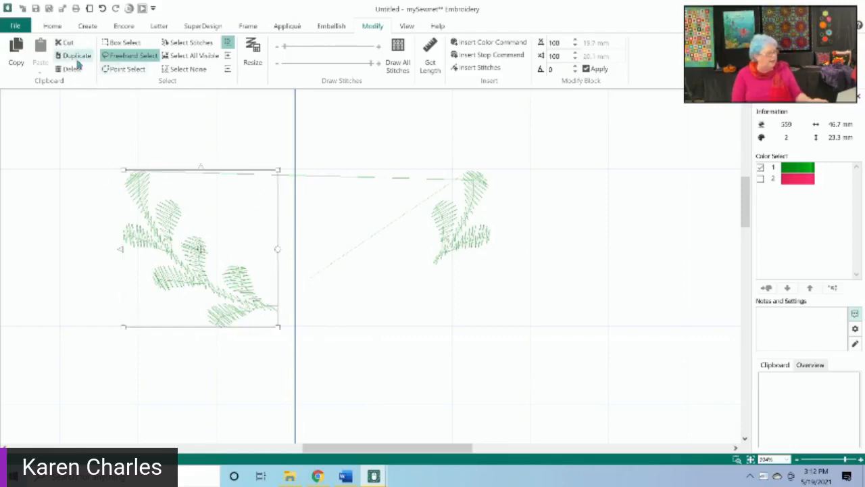
pyautogui.click(65, 43)
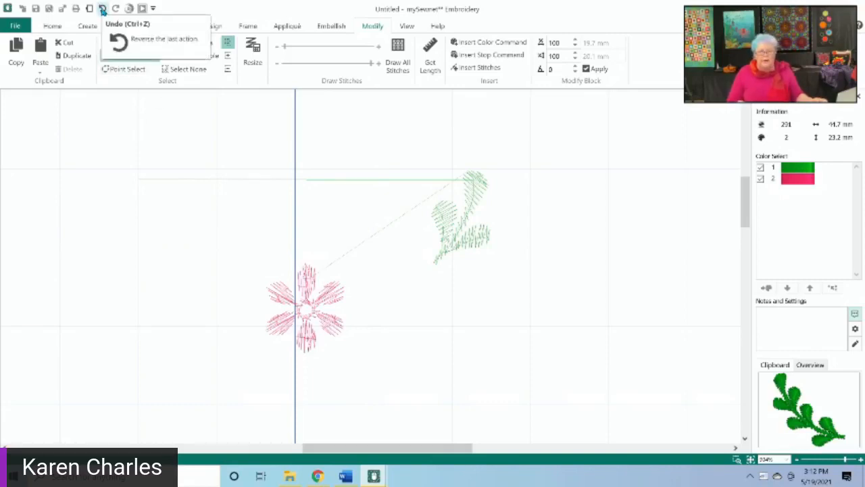
# Step: Undo both cuts of the green leaf branches
pyautogui.click(102, 9)
pyautogui.click(102, 8)
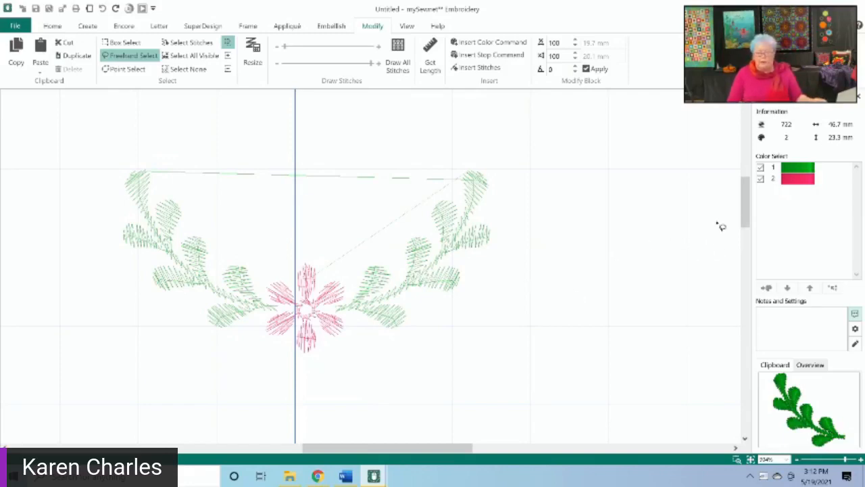
# Step: Hide the green color 1, select all visible stitches of the pink flower and copy them to the clipboard
pyautogui.click(761, 171)
pyautogui.click(761, 169)
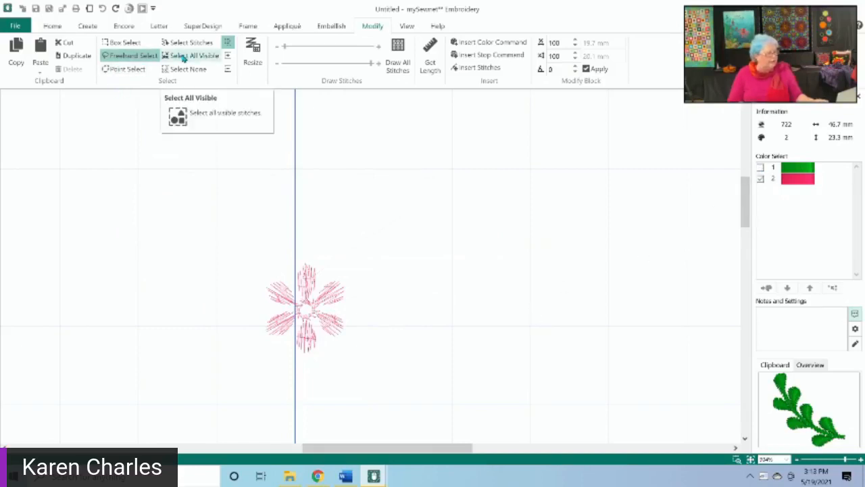
pyautogui.click(183, 59)
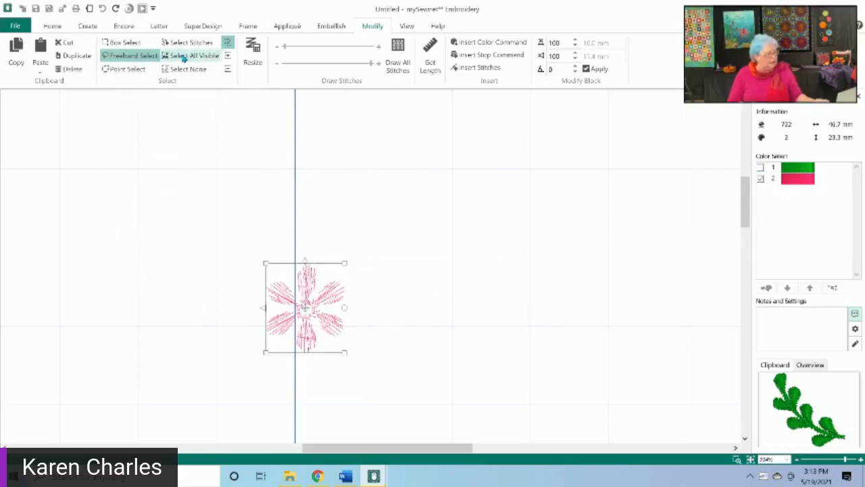
pyautogui.click(20, 53)
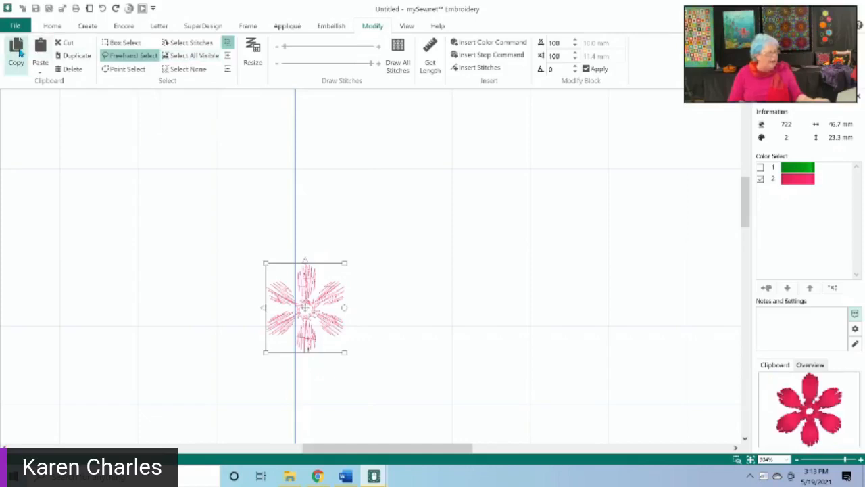
# Step: Paste the copied pink flower as a separate design and move it straight above the arch's original flower
pyautogui.click(52, 27)
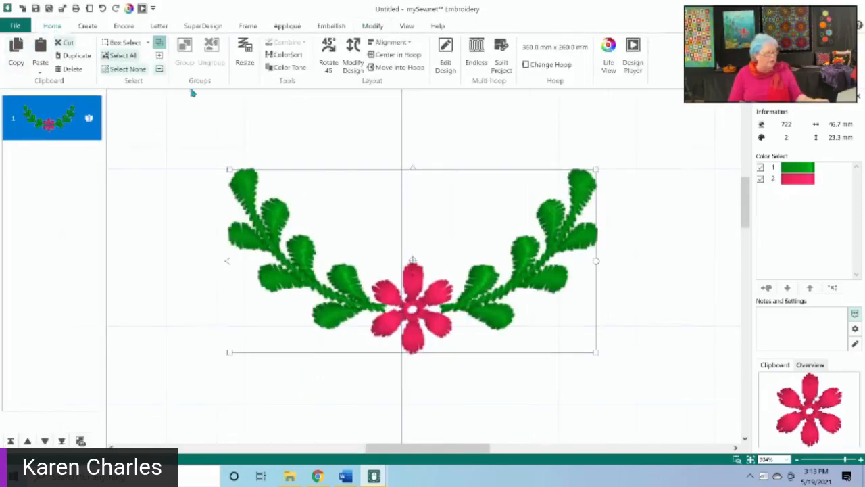
pyautogui.click(40, 54)
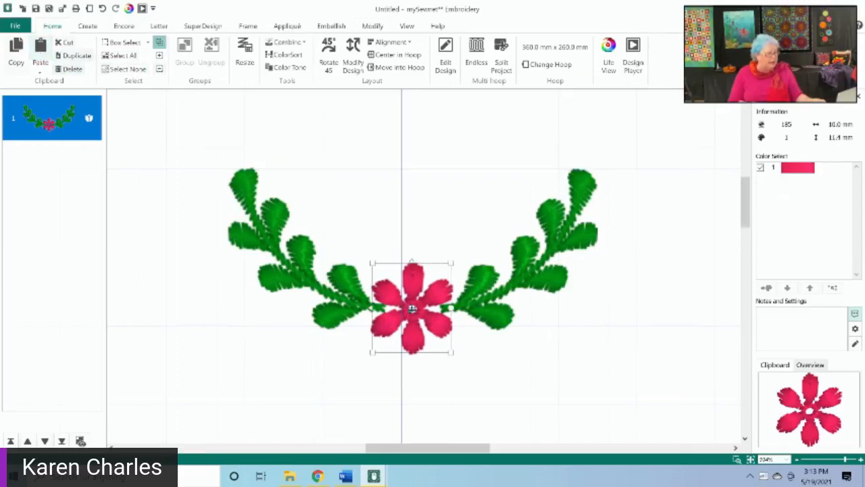
pyautogui.moveTo(414, 312); pyautogui.dragTo(420, 185)
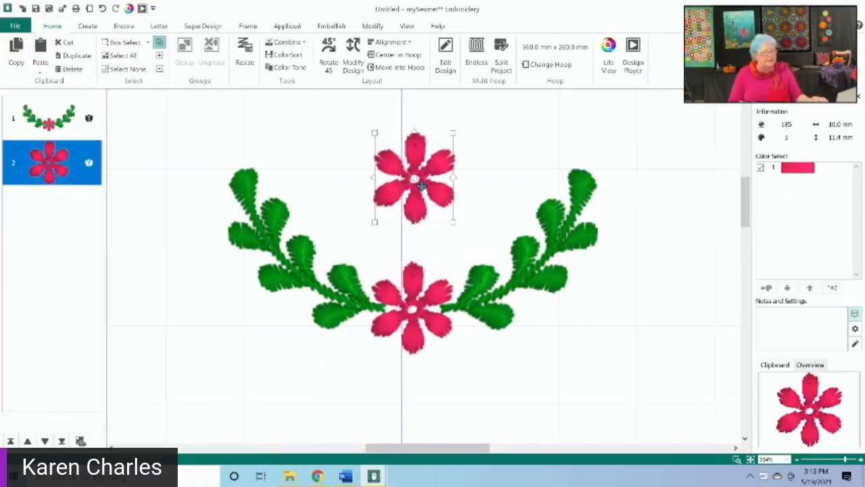
# Step: Move the arch further below the copied flower, then hide its pink color and copy a freehand selection of the right branch's three-leaf tip
pyautogui.click(424, 276)
pyautogui.moveTo(425, 276); pyautogui.dragTo(412, 352)
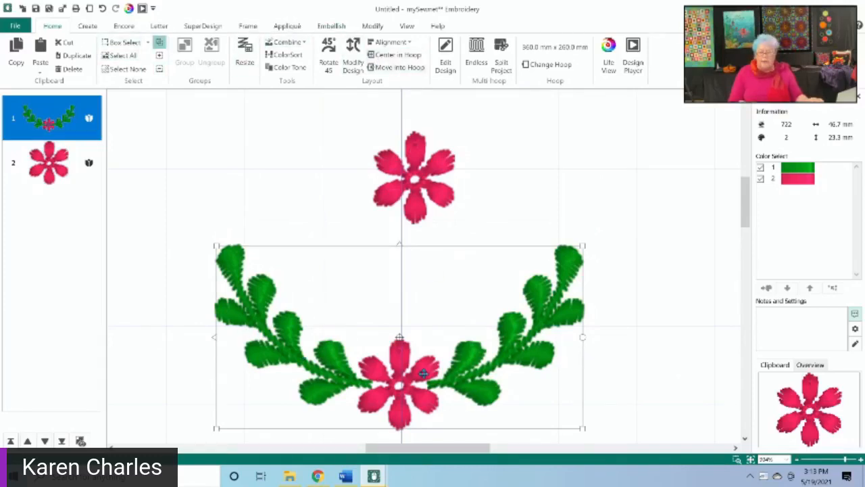
pyautogui.click(372, 26)
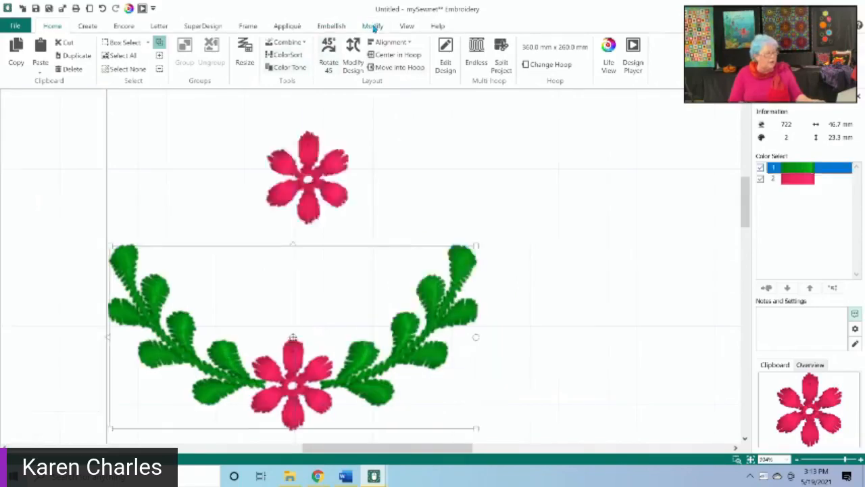
pyautogui.click(774, 180)
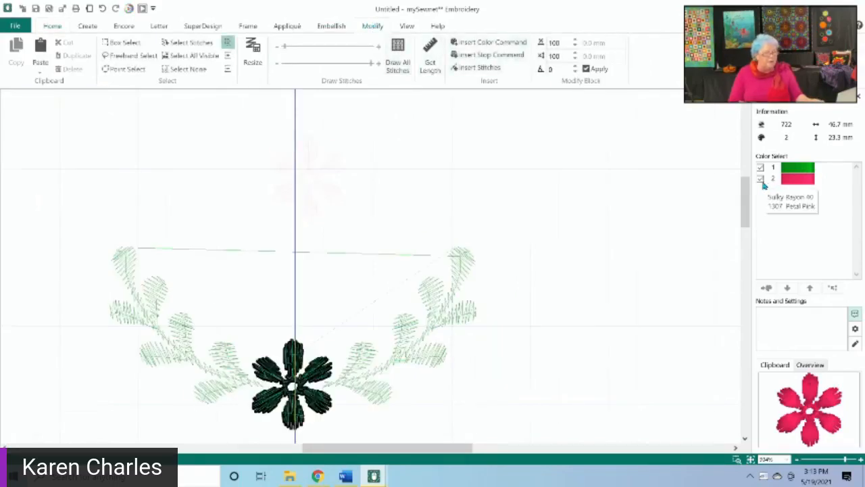
pyautogui.click(762, 182)
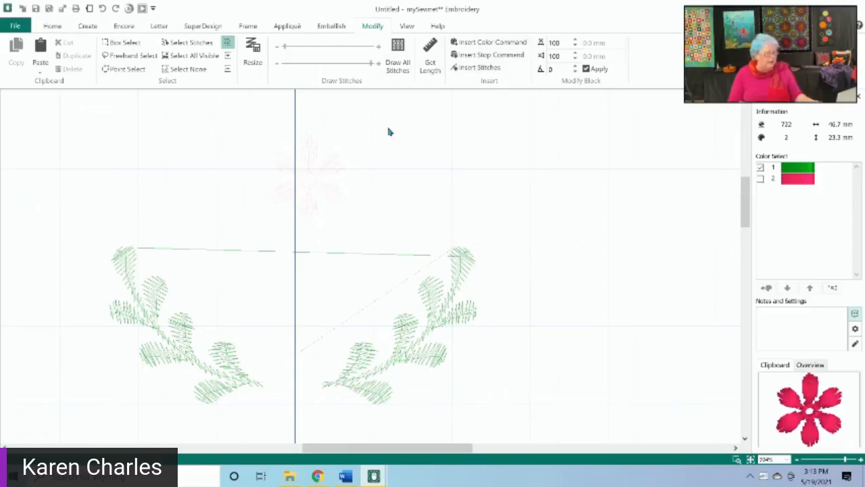
pyautogui.click(133, 61)
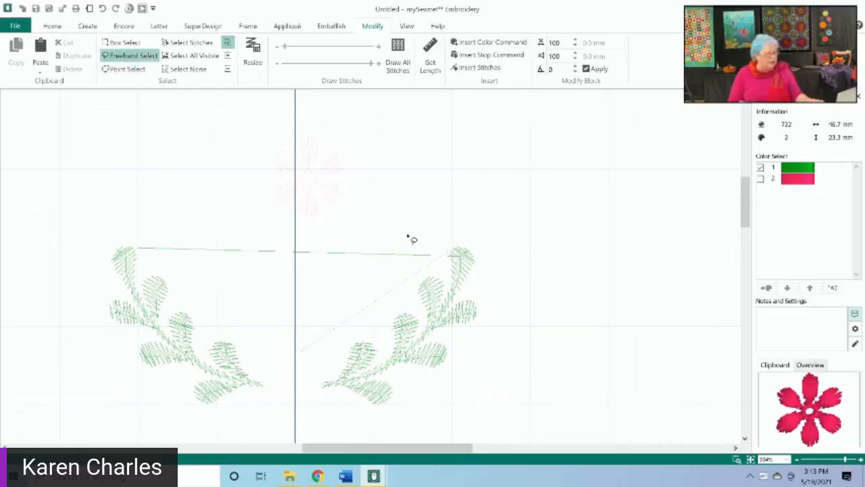
pyautogui.moveTo(415, 255)
pyautogui.mouseDown()
pyautogui.moveTo(462, 218)
pyautogui.moveTo(519, 261)
pyautogui.moveTo(504, 314)
pyautogui.moveTo(472, 335)
pyautogui.moveTo(423, 334)
pyautogui.moveTo(409, 267)
pyautogui.moveTo(421, 242)
pyautogui.mouseUp()
pyautogui.click(15, 52)
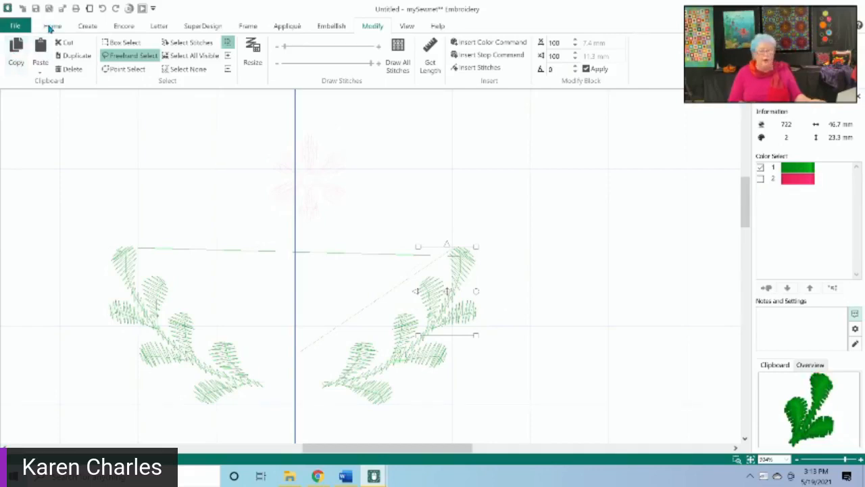
# Step: Paste the copied three-leaf sprig as a separate design and move it up beside the single pink flower
pyautogui.click(51, 27)
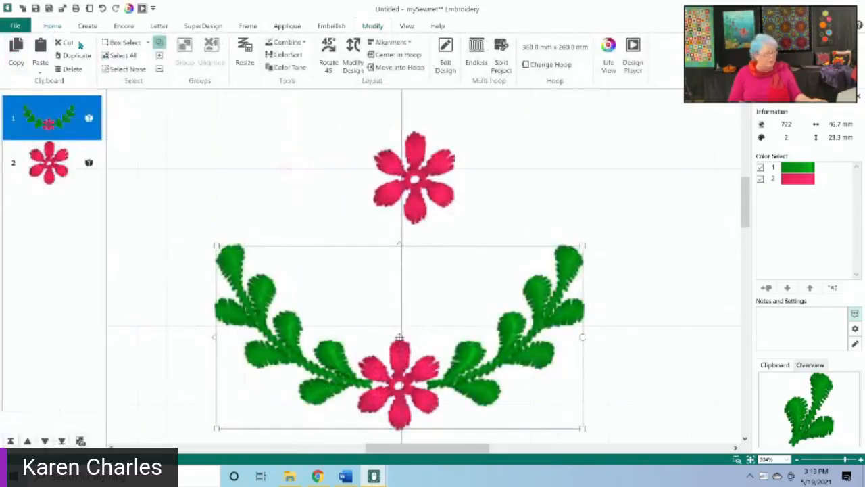
pyautogui.click(40, 60)
pyautogui.rightClick(492, 133)
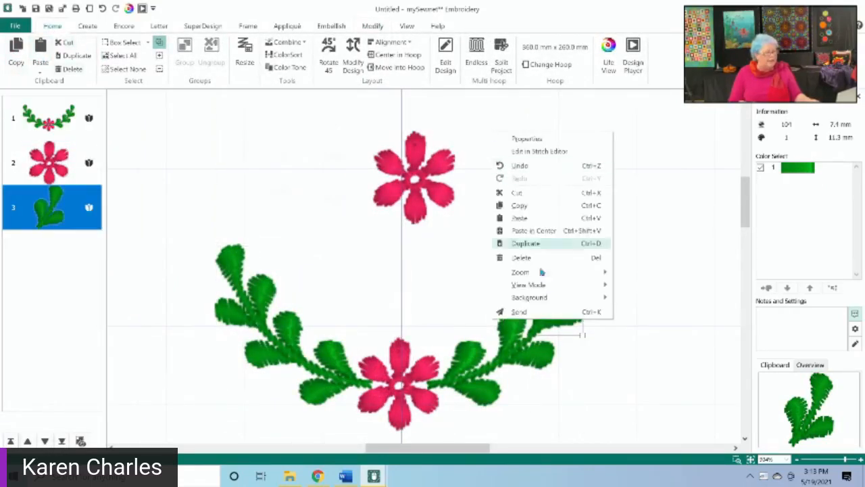
pyautogui.rightClick(615, 350)
pyautogui.click(549, 292)
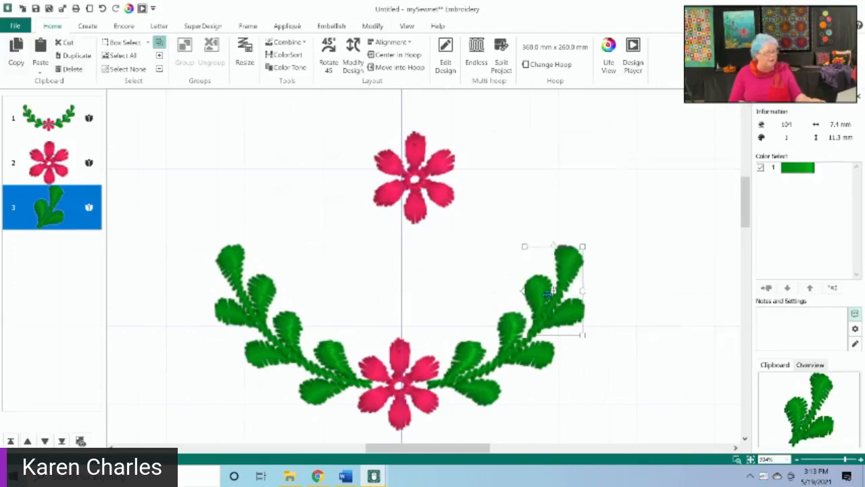
pyautogui.moveTo(549, 292); pyautogui.dragTo(501, 147)
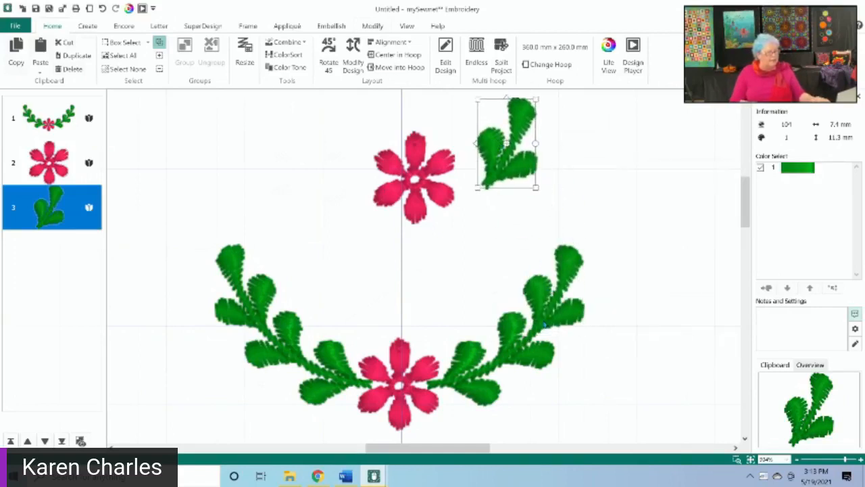
# Step: Move the arch design clear of the separate elements and delete it, keeping the single flower and the sprig
pyautogui.click(544, 323)
pyautogui.moveTo(507, 282); pyautogui.dragTo(530, 343)
pyautogui.click(410, 190)
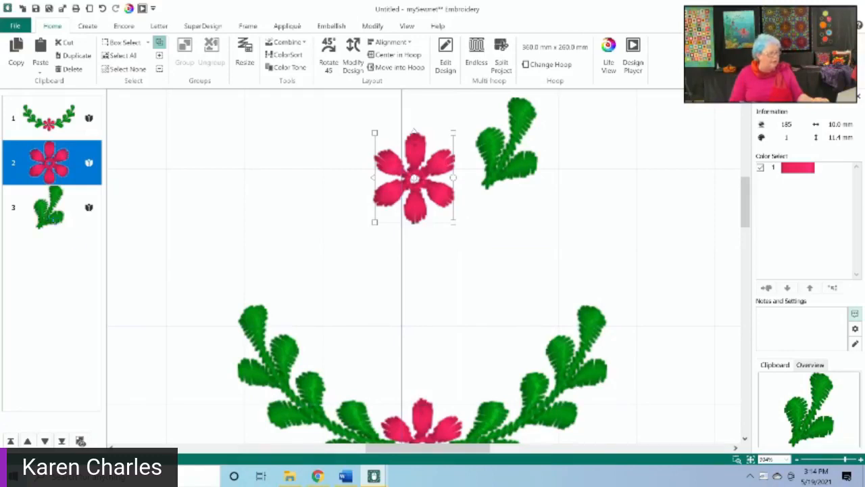
pyautogui.click(286, 393)
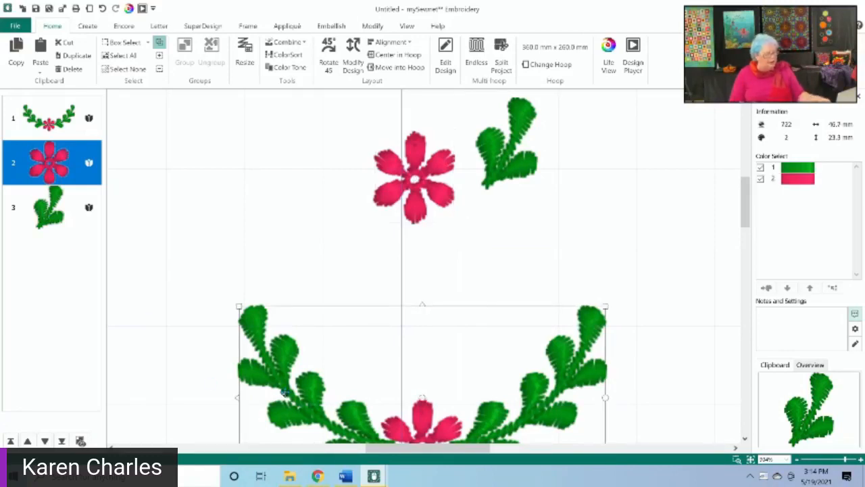
pyautogui.press('Delete')
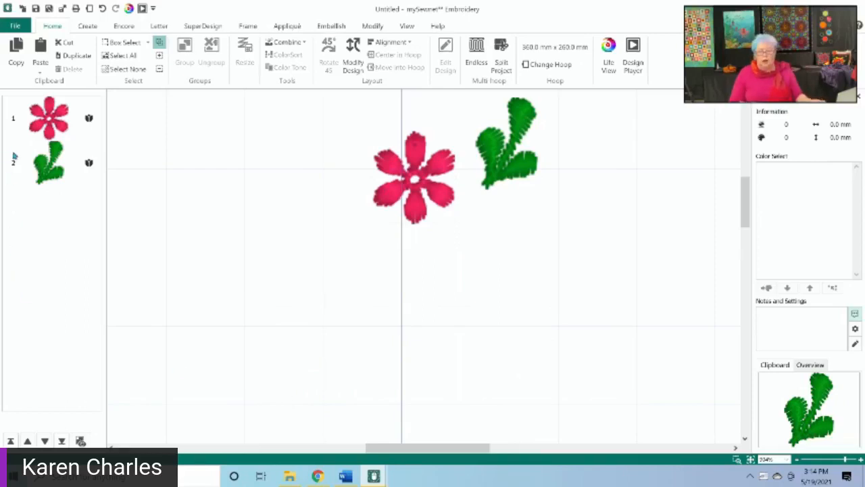
# Step: Move the pink flower over the base of the green sprig and reorder it to stitch after the sprig
pyautogui.click(410, 192)
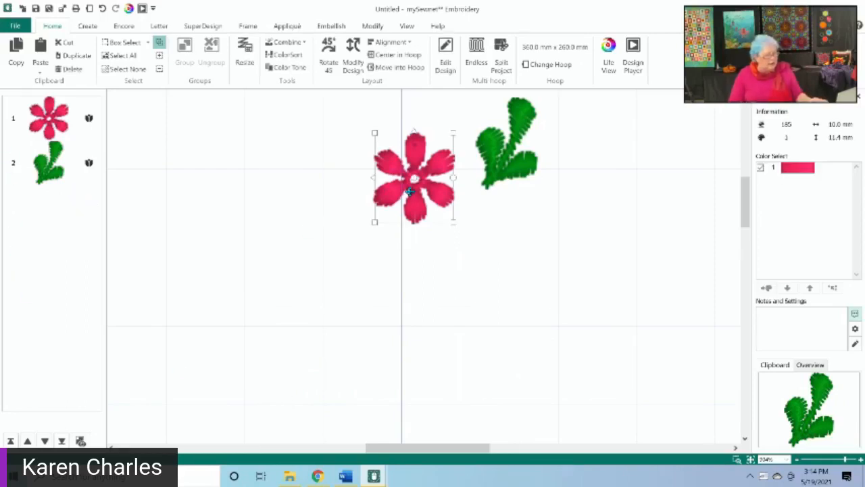
pyautogui.moveTo(410, 192); pyautogui.dragTo(454, 214)
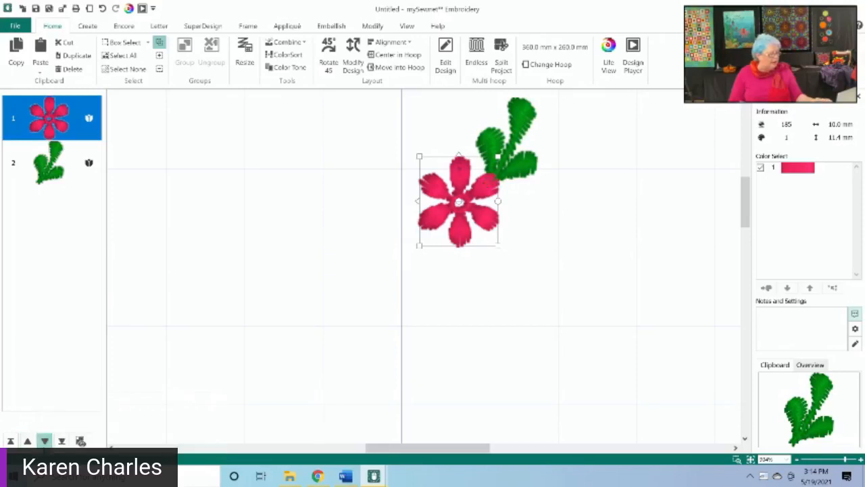
pyautogui.click(45, 441)
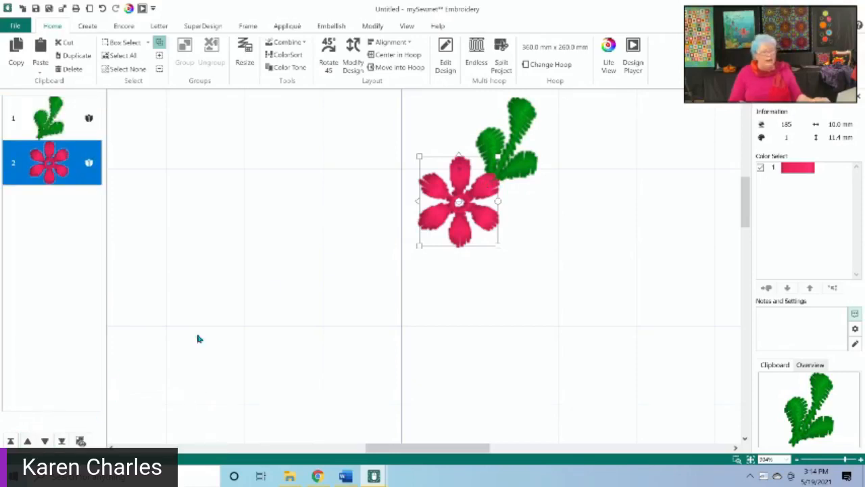
pyautogui.moveTo(454, 224)
pyautogui.mouseDown()
pyautogui.moveTo(458, 243)
pyautogui.moveTo(456, 229)
pyautogui.mouseUp()
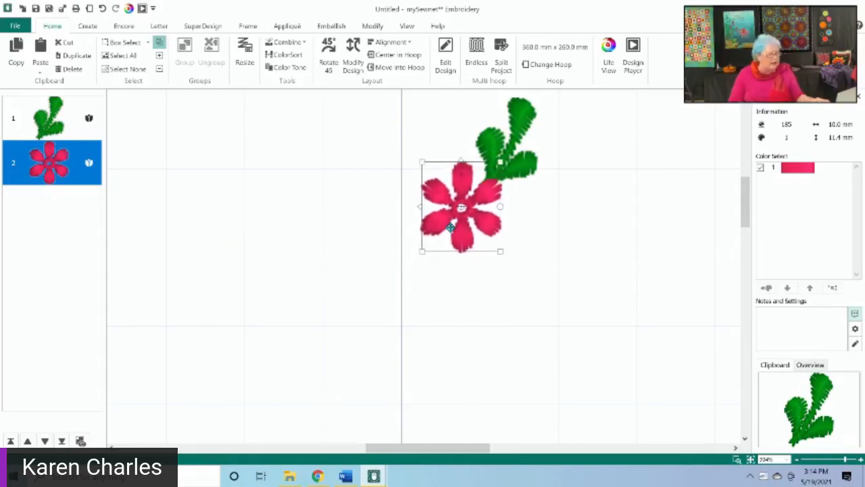
pyautogui.moveTo(451, 228); pyautogui.dragTo(457, 211)
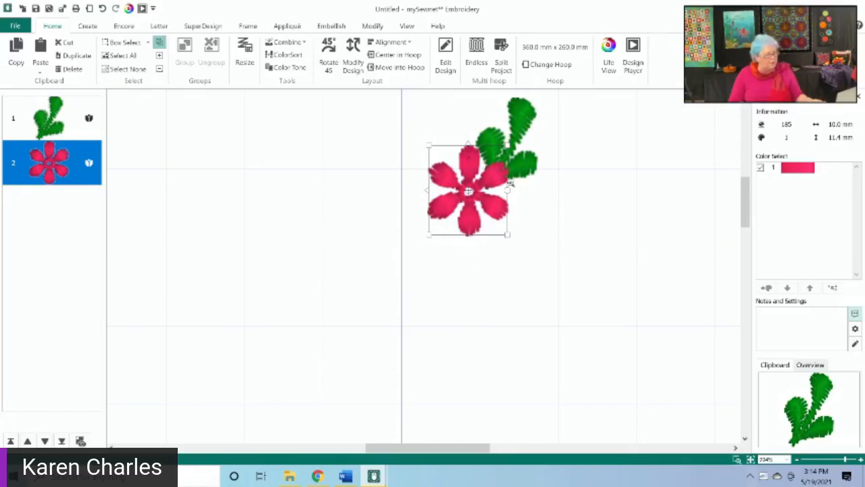
pyautogui.moveTo(510, 182); pyautogui.dragTo(516, 195)
pyautogui.moveTo(385, 316); pyautogui.dragTo(435, 402)
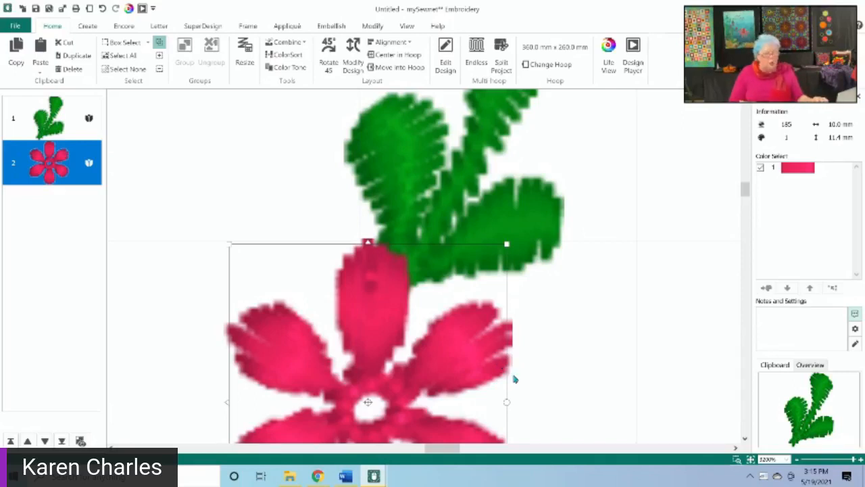
# Step: Insert a few extra stitches in the flower's upper-right petal to extend its outer edge
pyautogui.click(374, 27)
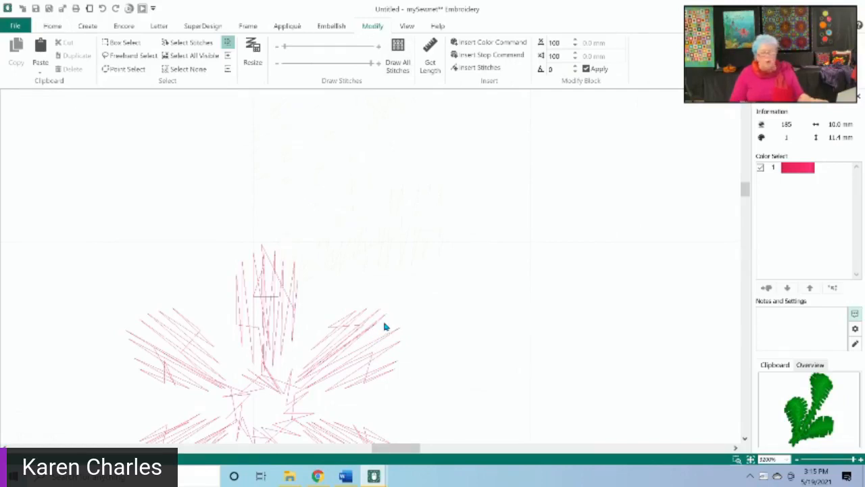
pyautogui.click(181, 44)
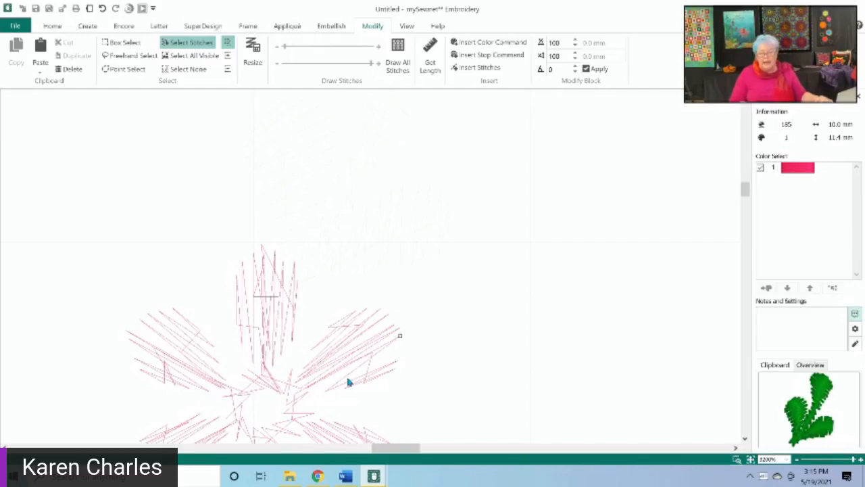
pyautogui.click(462, 70)
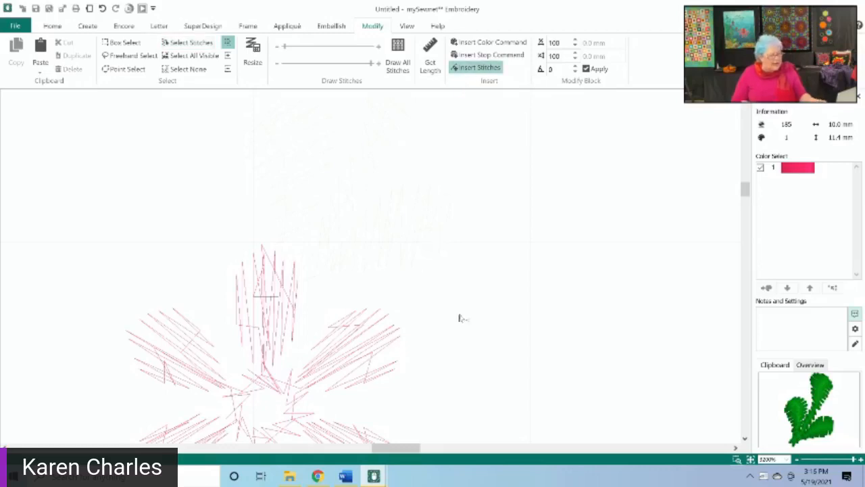
pyautogui.click(329, 392)
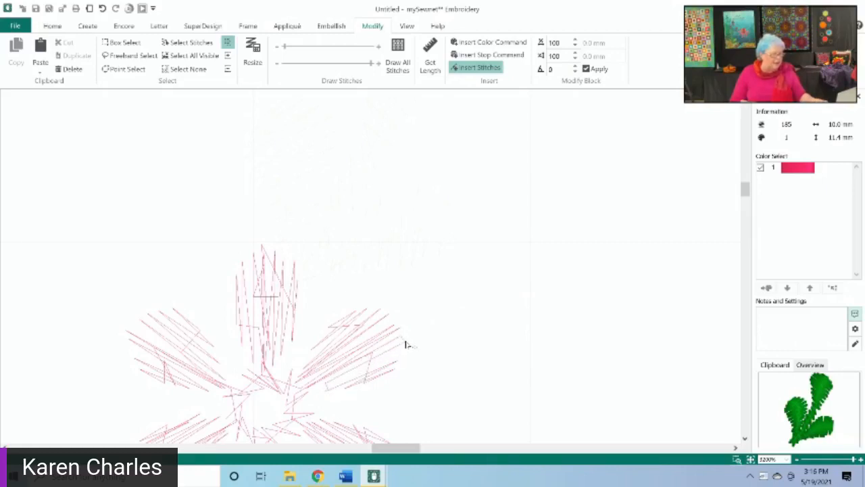
pyautogui.click(319, 386)
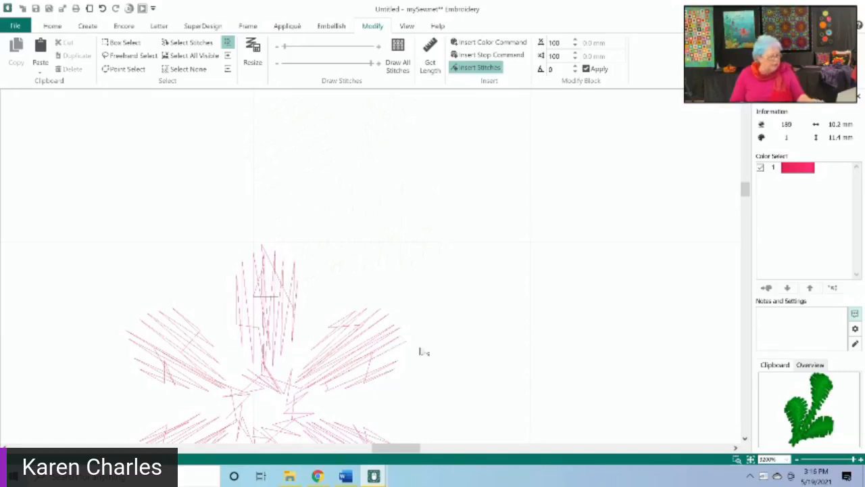
pyautogui.rightClick(168, 42)
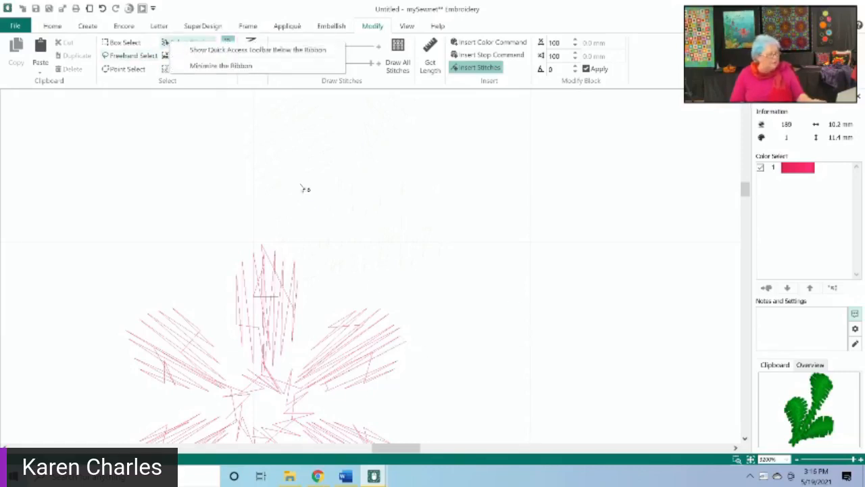
pyautogui.click(406, 347)
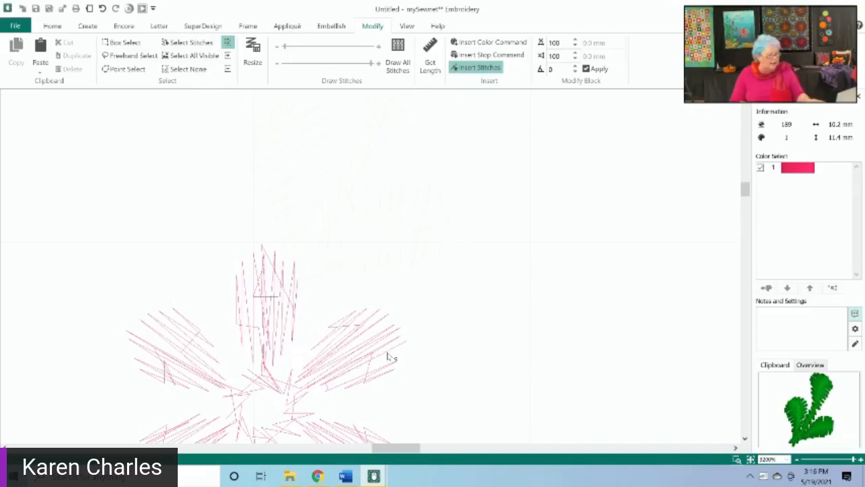
pyautogui.rightClick(387, 353)
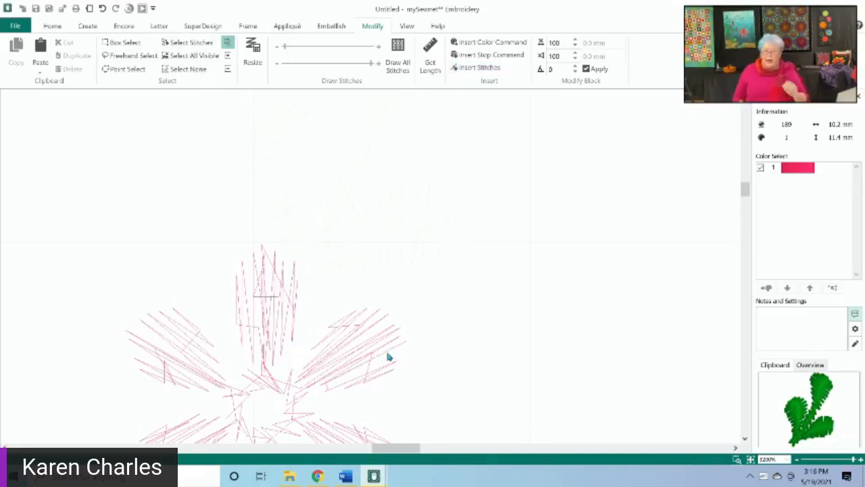
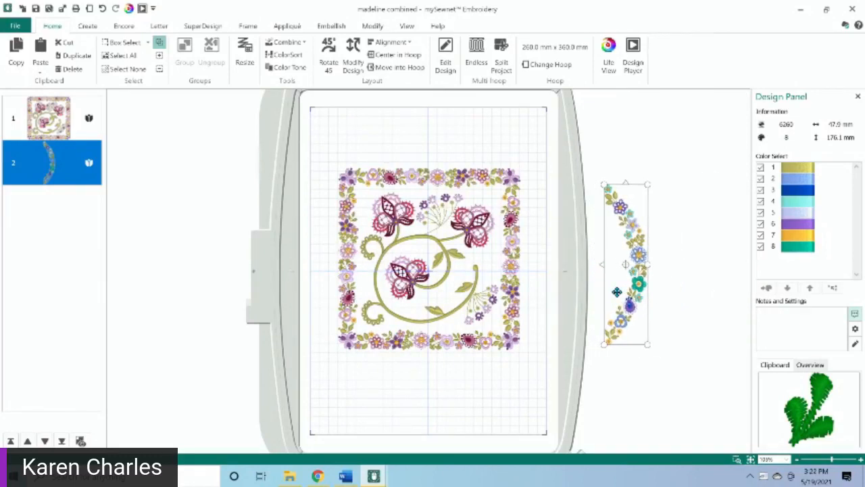
# Step: Move the square design aside, flip the curved flower border vertically and place it over the hoop's right edge
pyautogui.moveTo(447, 301); pyautogui.dragTo(282, 300)
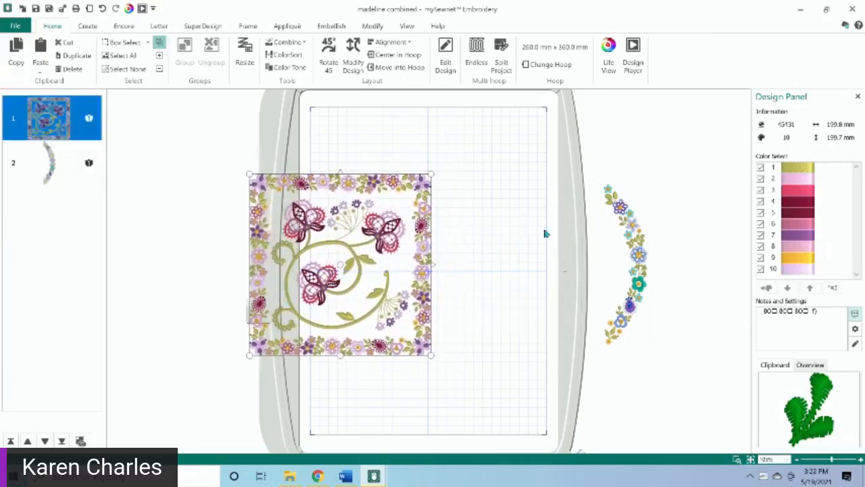
pyautogui.click(628, 217)
pyautogui.moveTo(626, 265); pyautogui.dragTo(517, 262)
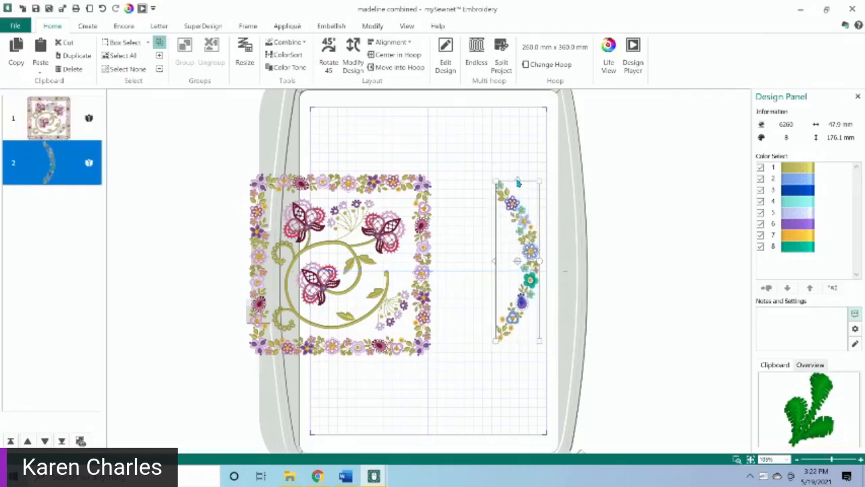
pyautogui.click(518, 180)
pyautogui.moveTo(508, 226); pyautogui.dragTo(466, 233)
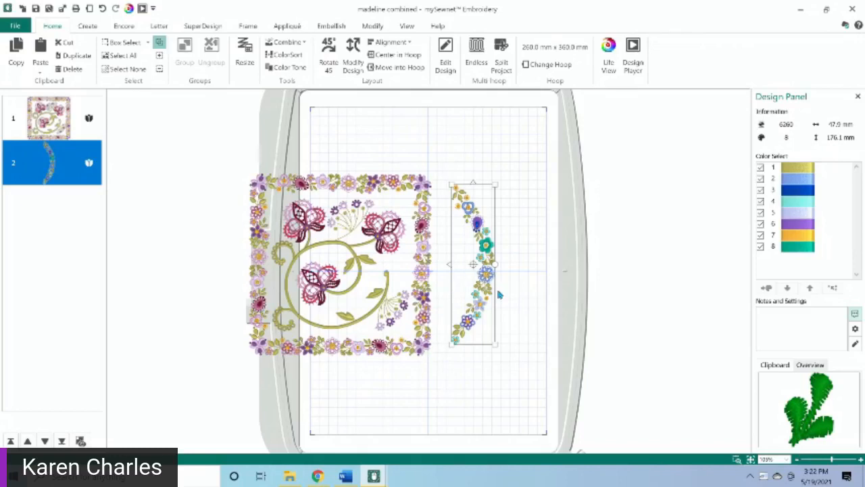
pyautogui.moveTo(490, 294); pyautogui.dragTo(570, 298)
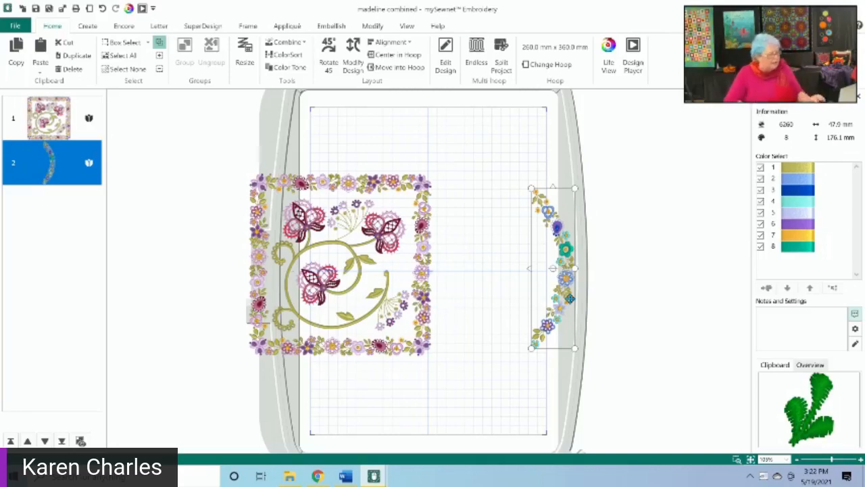
# Step: Move the square floral design inside the hoop and cut out everything except its right-hand border strip
pyautogui.click(386, 291)
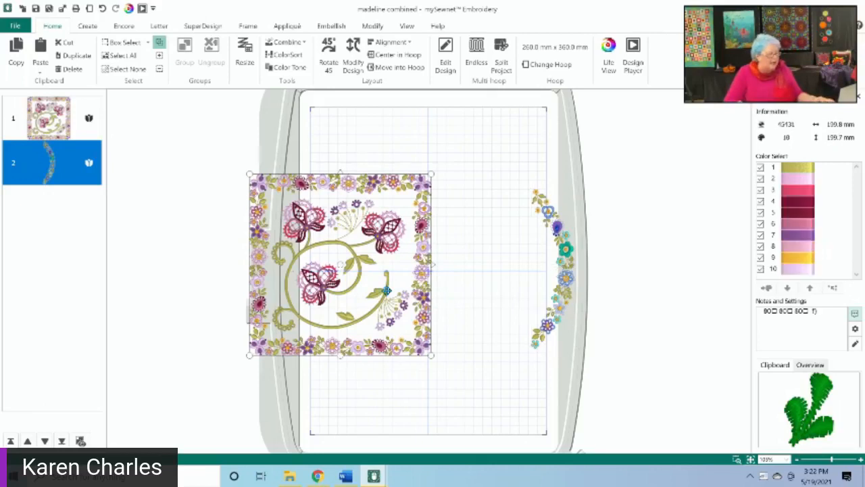
pyautogui.moveTo(387, 291); pyautogui.dragTo(454, 294)
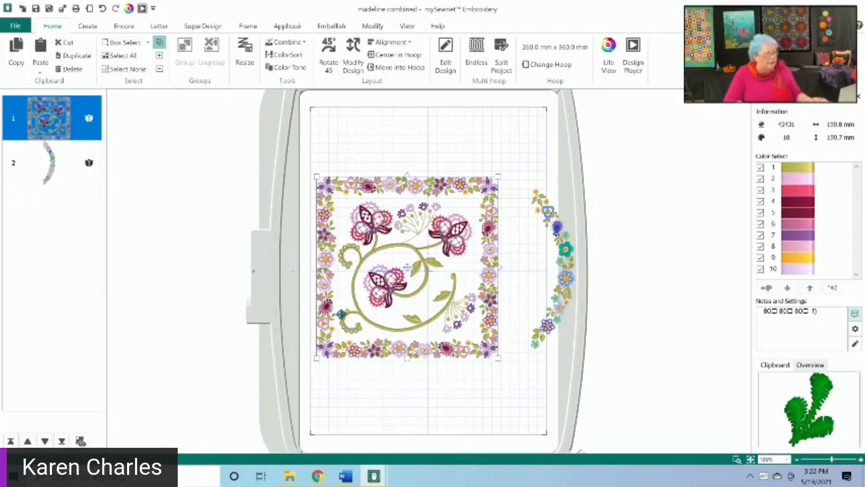
pyautogui.click(372, 26)
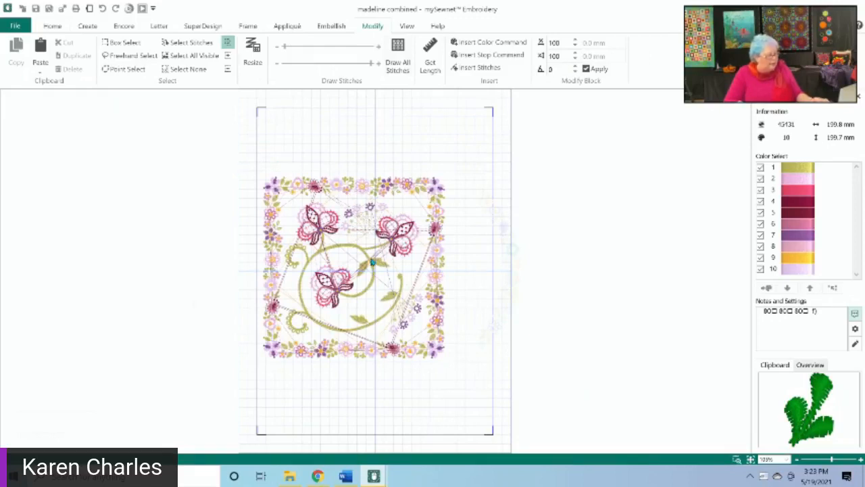
pyautogui.click(108, 43)
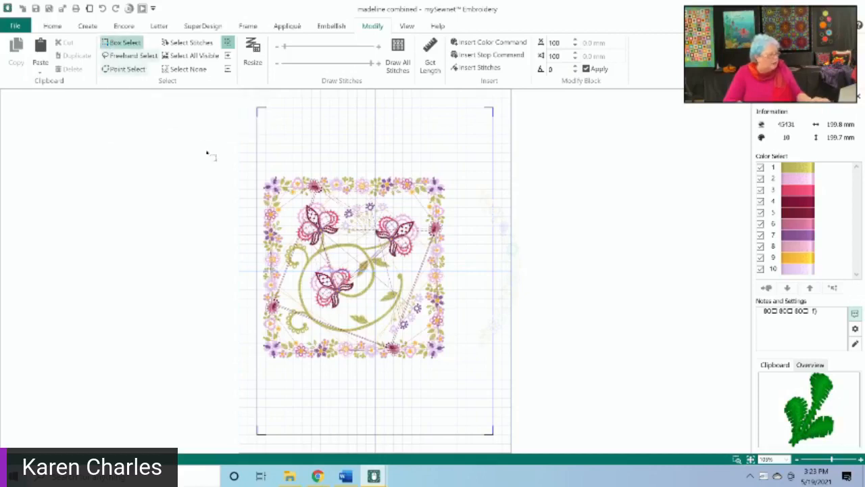
pyautogui.click(247, 158)
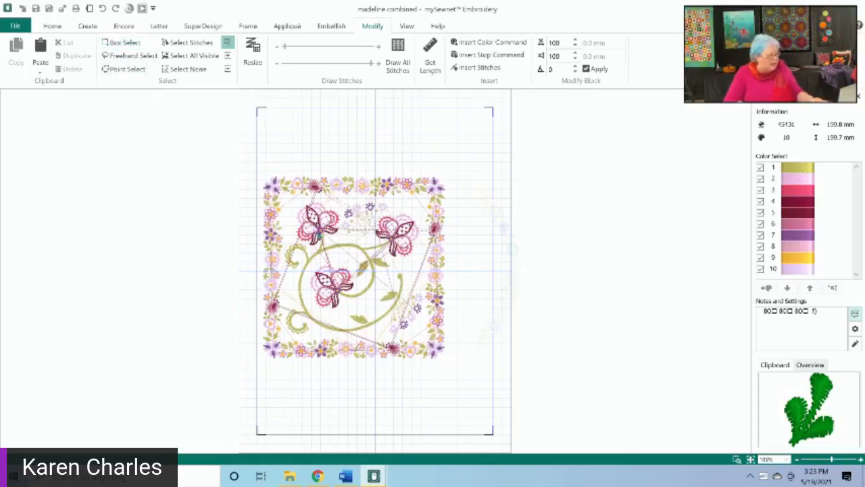
pyautogui.click(117, 43)
pyautogui.click(116, 44)
pyautogui.moveTo(253, 168); pyautogui.dragTo(426, 363)
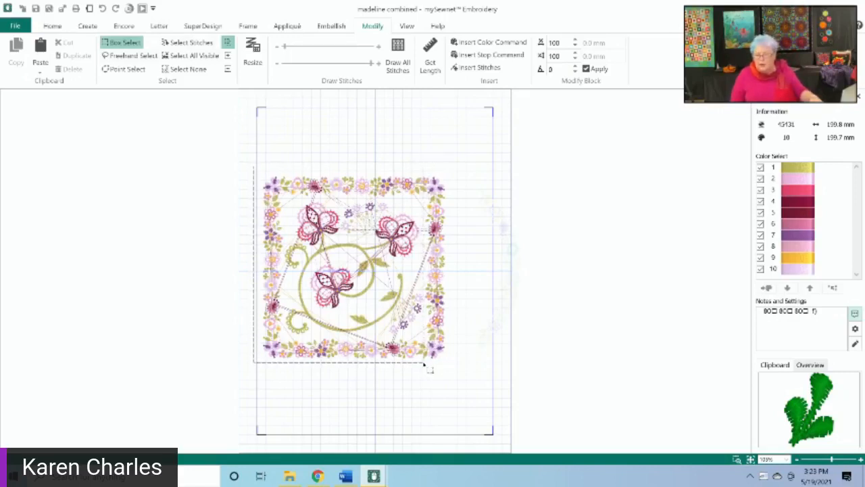
pyautogui.moveTo(424, 364); pyautogui.dragTo(424, 365)
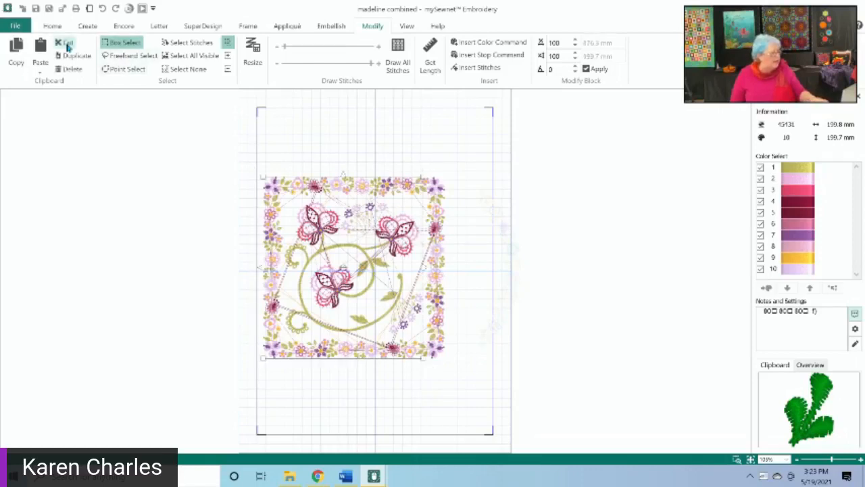
pyautogui.click(67, 44)
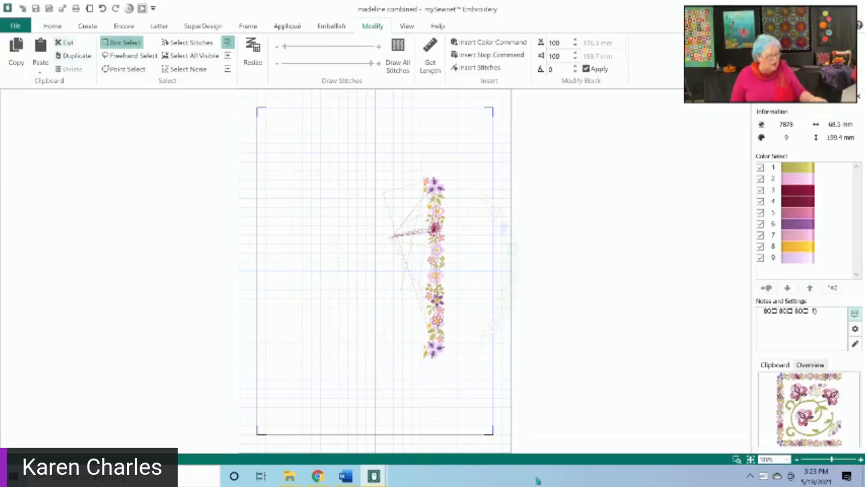
# Step: Move the stray stitch point left of the border strip's top end onto the small pink flower there
pyautogui.click(735, 460)
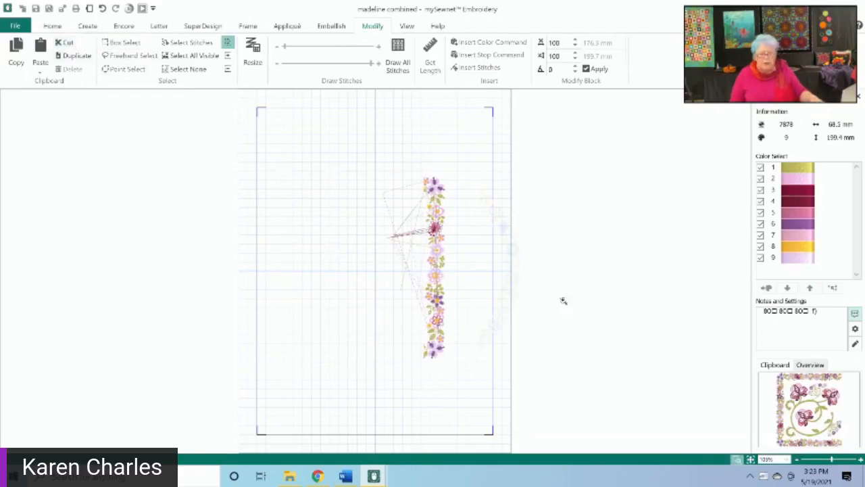
pyautogui.moveTo(352, 159); pyautogui.dragTo(463, 266)
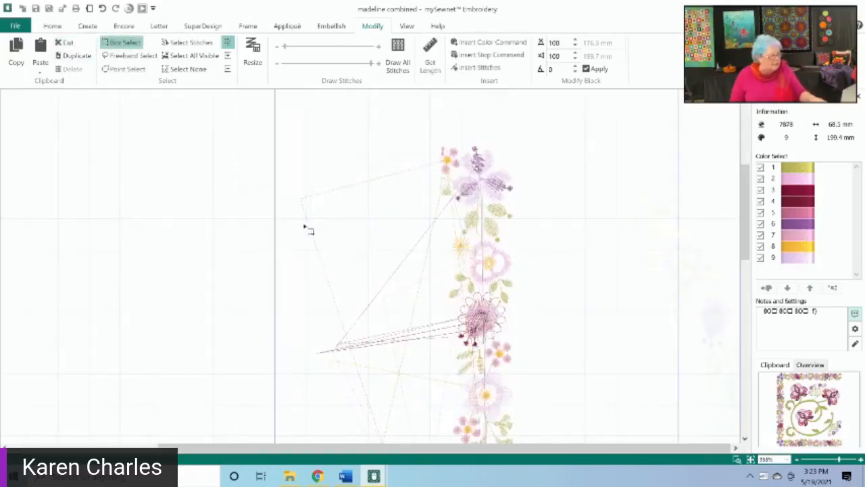
pyautogui.click(173, 44)
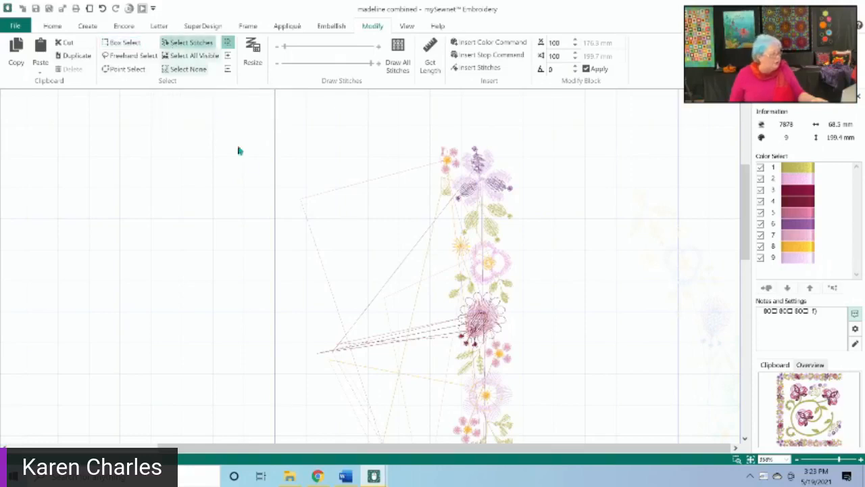
pyautogui.click(301, 198)
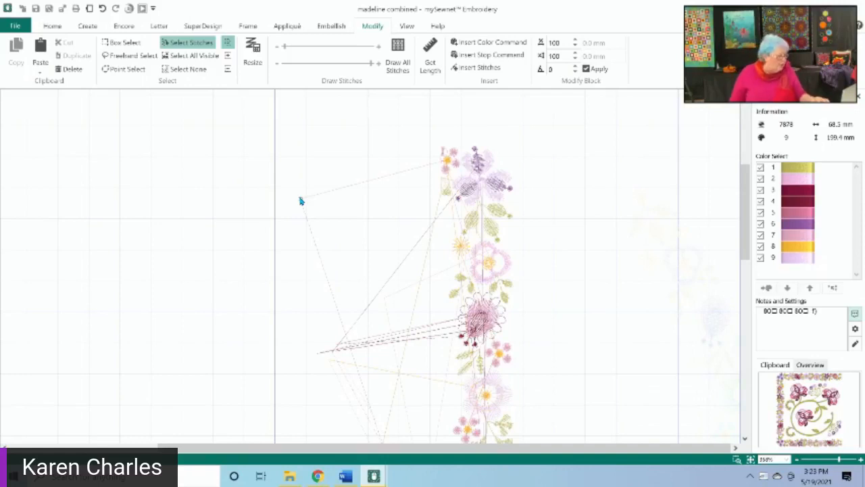
pyautogui.moveTo(300, 199); pyautogui.dragTo(448, 156)
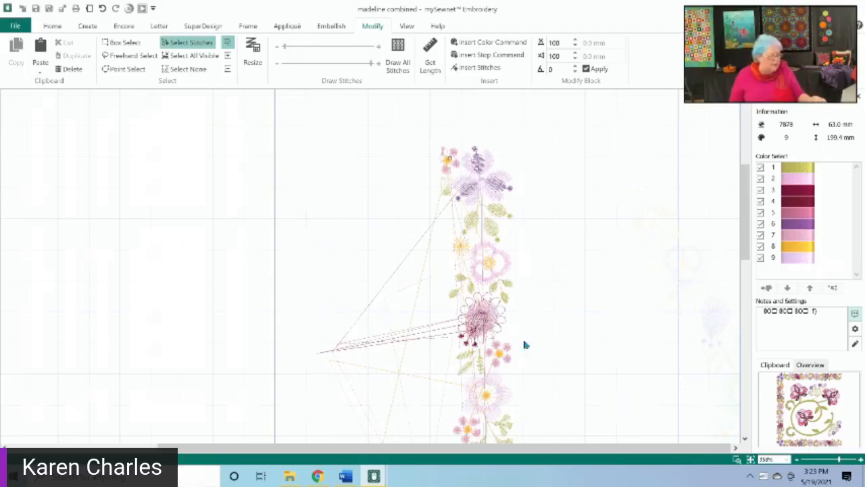
pyautogui.moveTo(749, 238); pyautogui.dragTo(744, 259)
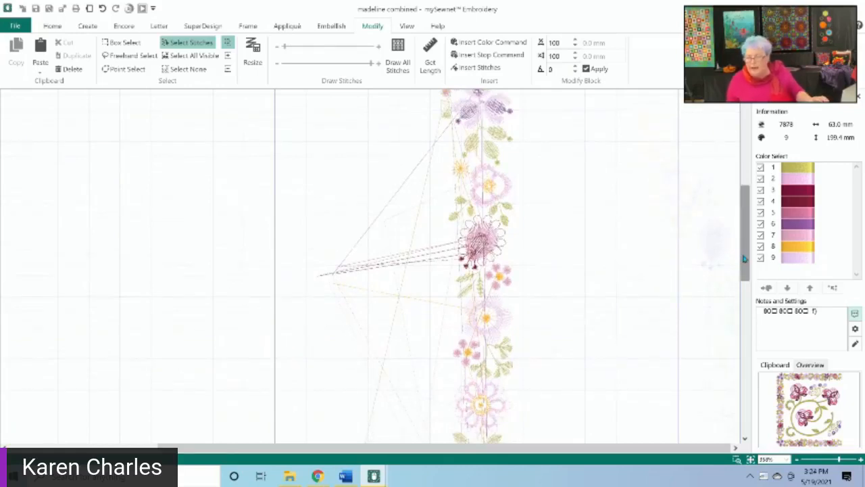
pyautogui.click(751, 460)
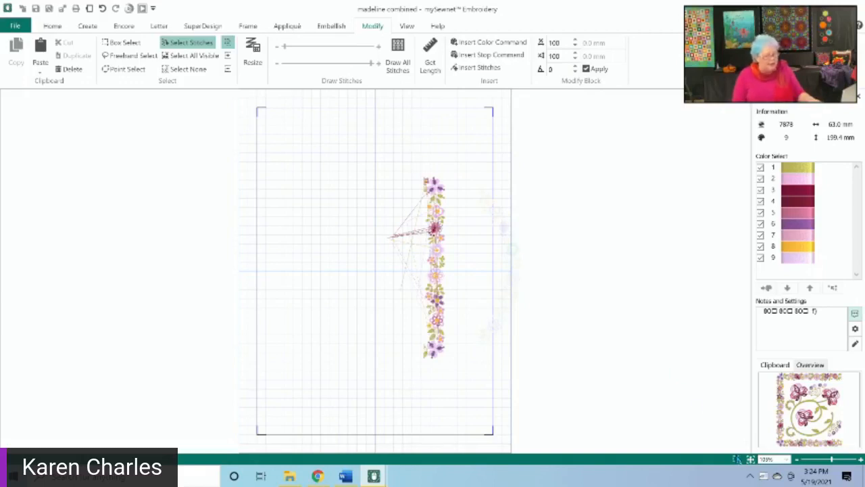
pyautogui.click(737, 461)
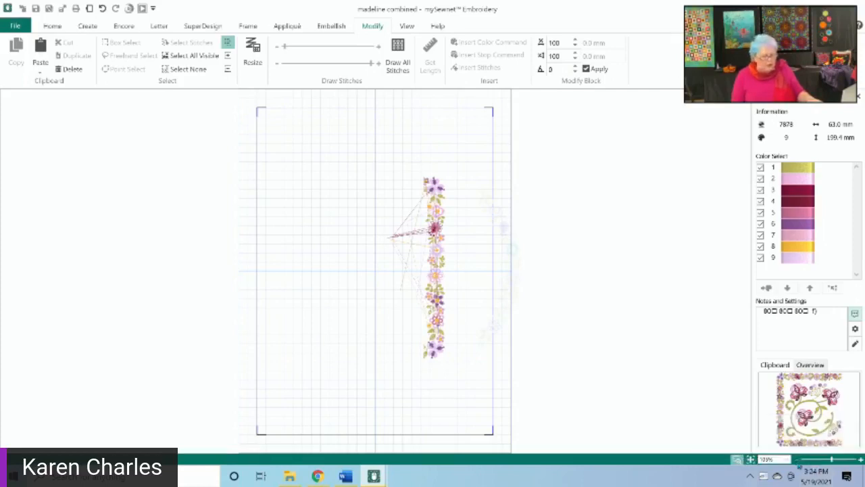
pyautogui.moveTo(833, 461); pyautogui.dragTo(853, 463)
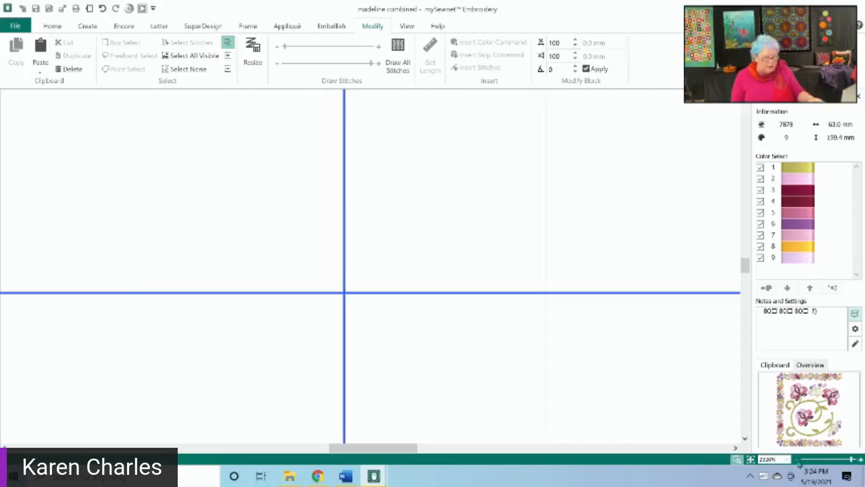
pyautogui.click(737, 459)
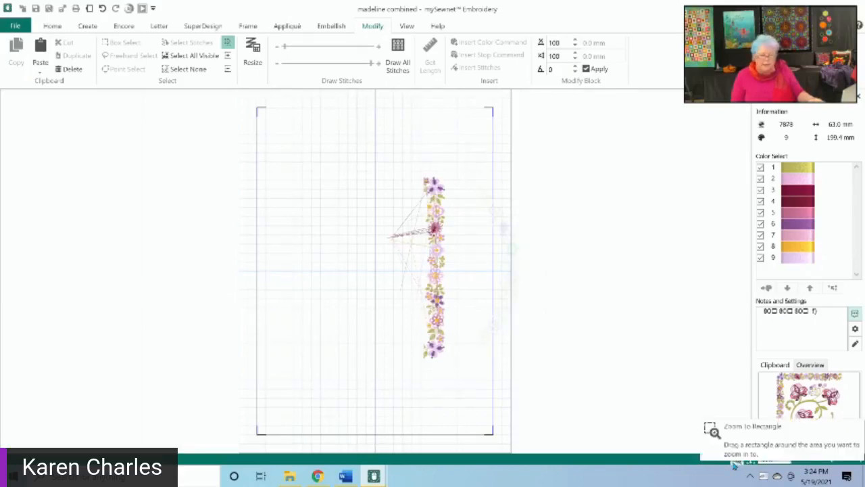
# Step: Hide thread colours 6 and 9, and cut out the partial pink flower and cropped leaf beside the strip's top flower
pyautogui.click(735, 460)
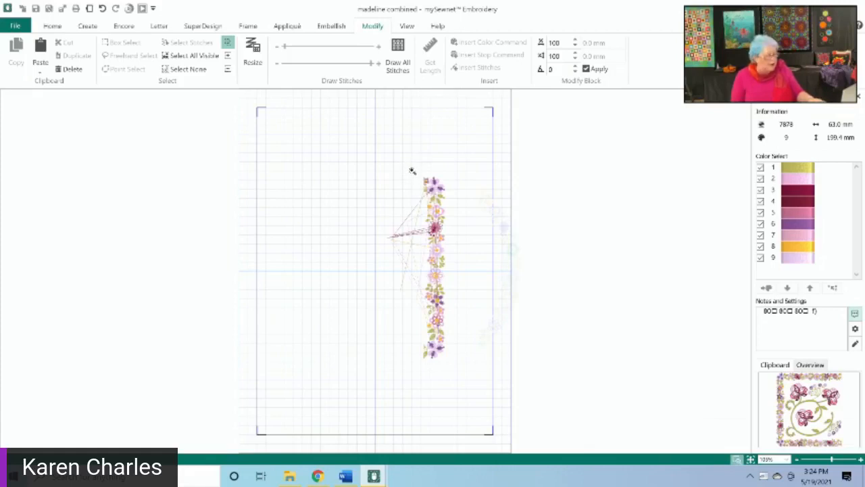
pyautogui.moveTo(412, 171); pyautogui.dragTo(455, 212)
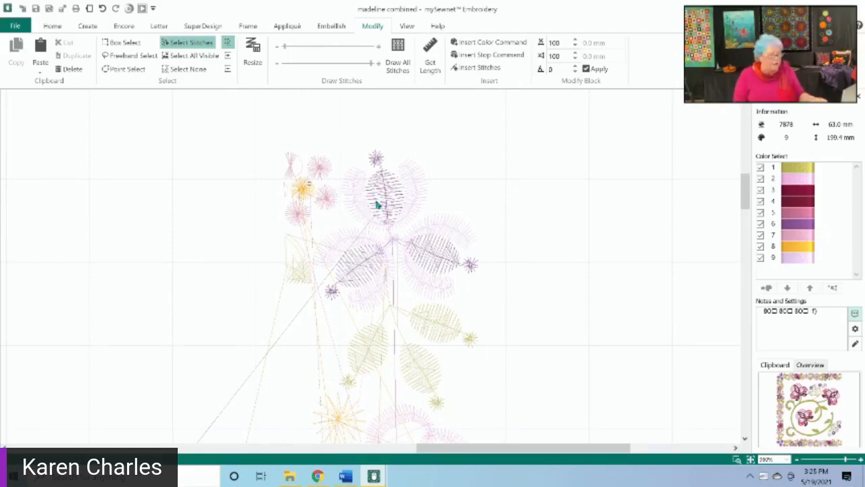
pyautogui.click(759, 259)
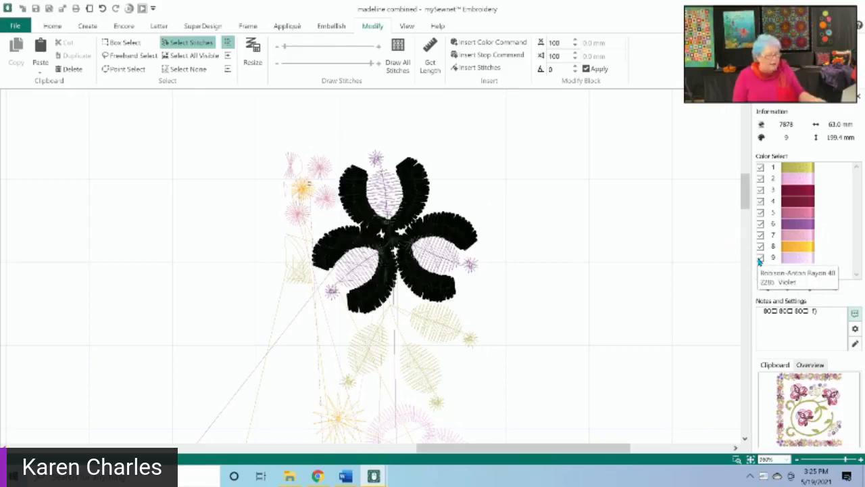
pyautogui.click(760, 259)
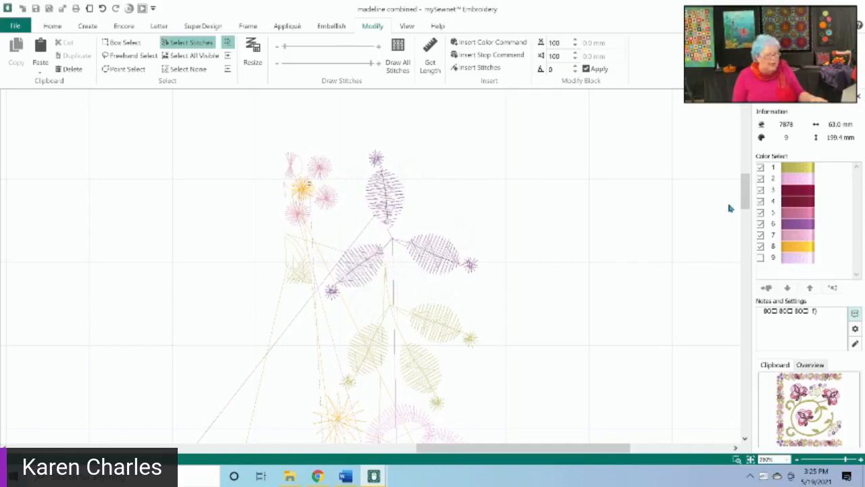
pyautogui.click(762, 228)
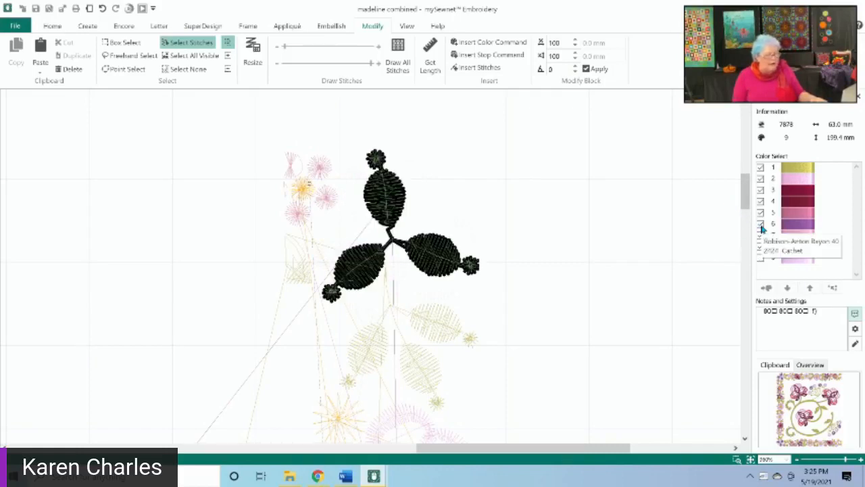
pyautogui.click(762, 229)
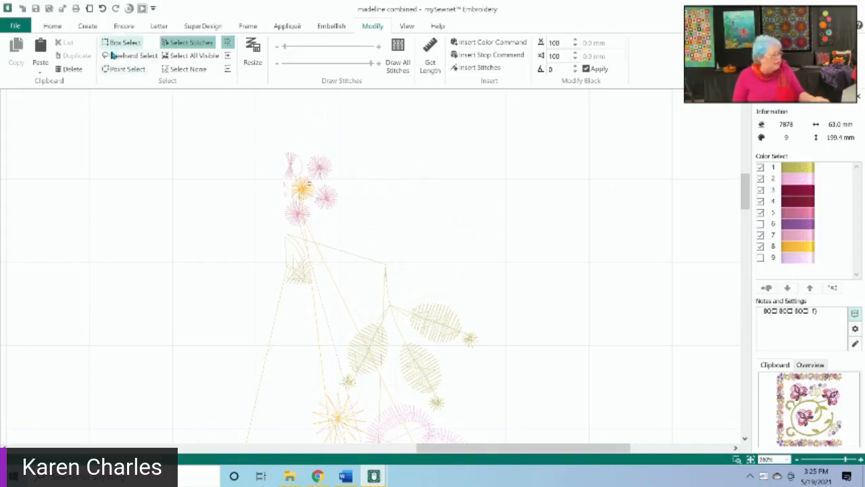
pyautogui.moveTo(238, 165)
pyautogui.mouseDown()
pyautogui.moveTo(274, 135)
pyautogui.moveTo(352, 226)
pyautogui.moveTo(310, 313)
pyautogui.moveTo(227, 193)
pyautogui.moveTo(236, 169)
pyautogui.mouseUp()
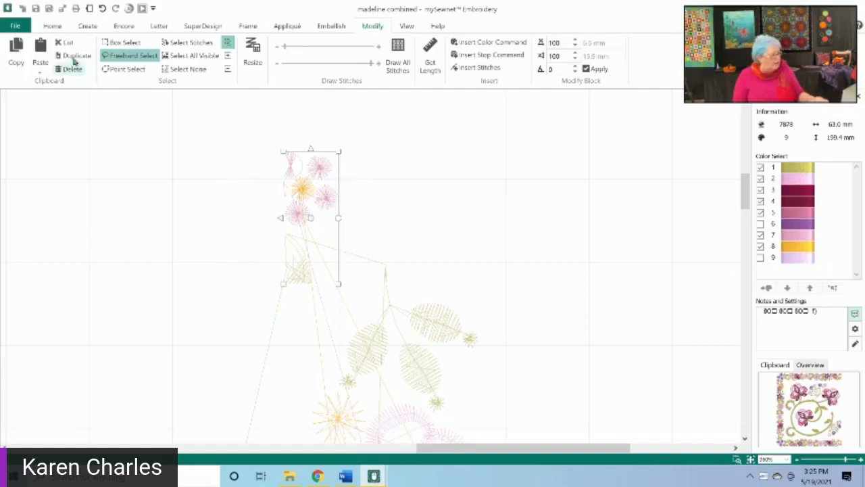
pyautogui.click(61, 42)
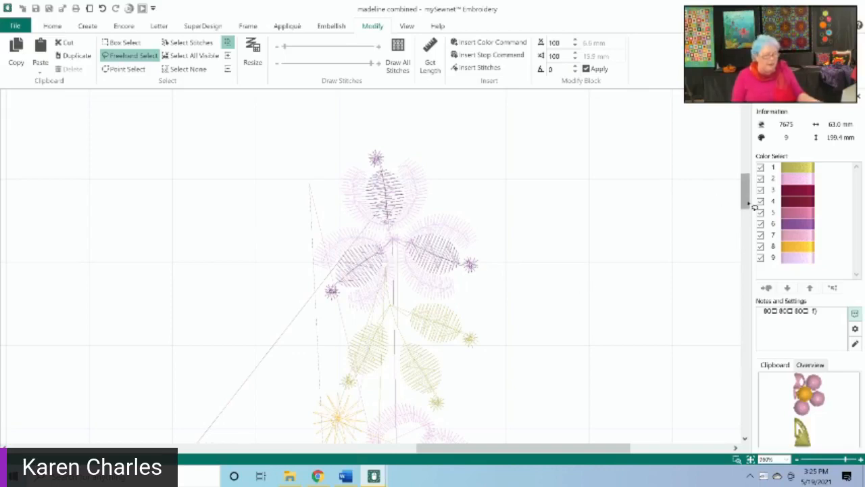
# Step: Hide thread colour 1 and pull the stray connecting stitch point away from the purple flower at the strip's top
pyautogui.scroll(-5, 752, 207)
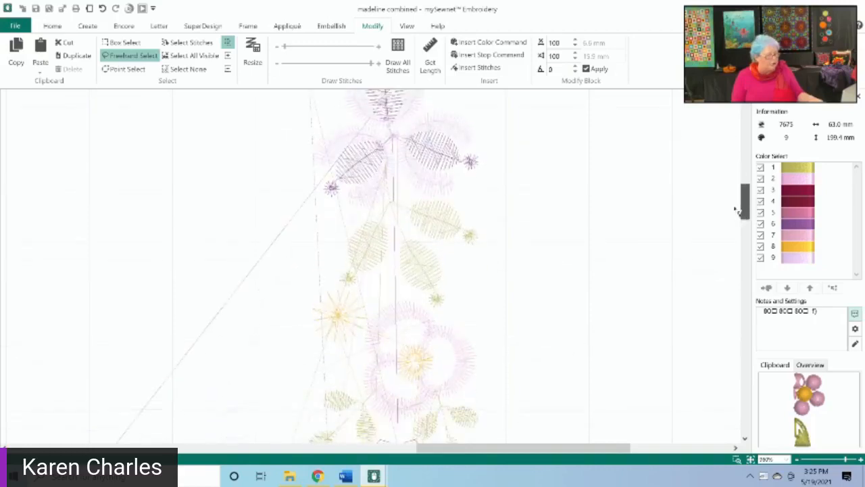
pyautogui.click(750, 459)
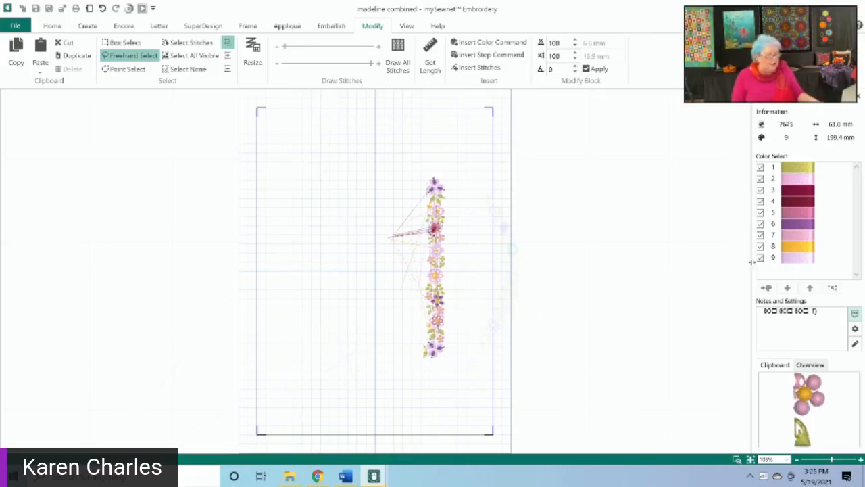
pyautogui.click(760, 169)
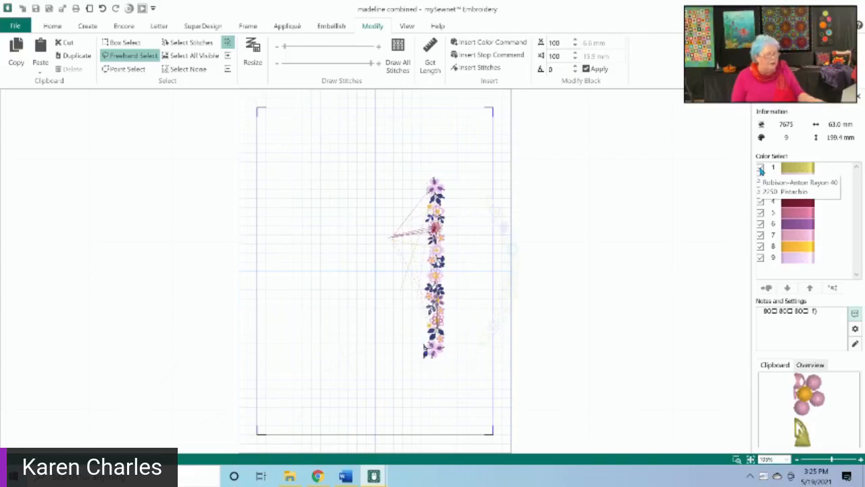
pyautogui.click(761, 168)
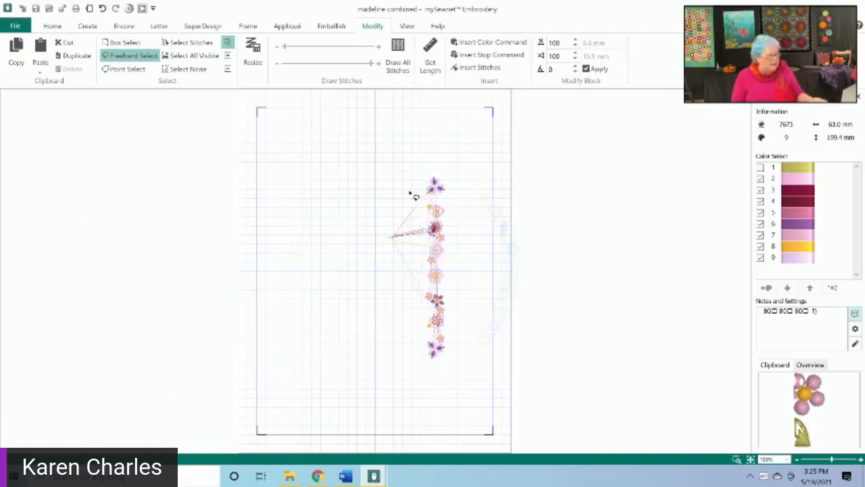
pyautogui.click(737, 461)
pyautogui.moveTo(414, 170); pyautogui.dragTo(458, 207)
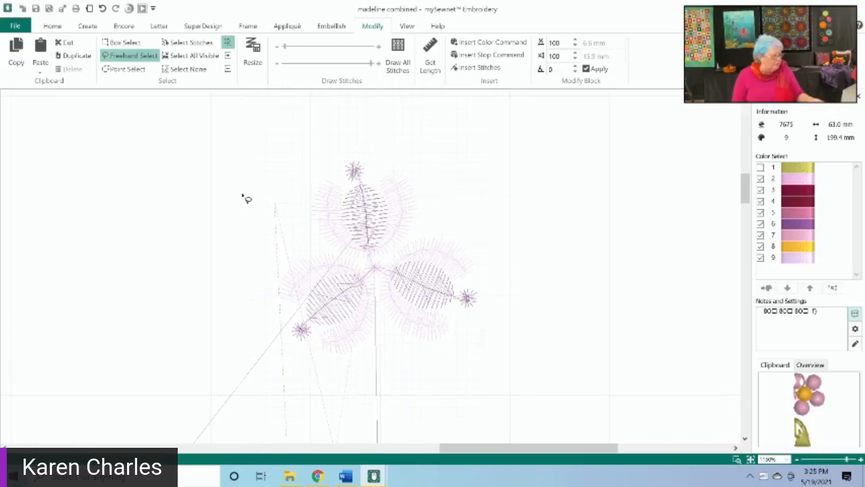
pyautogui.click(177, 42)
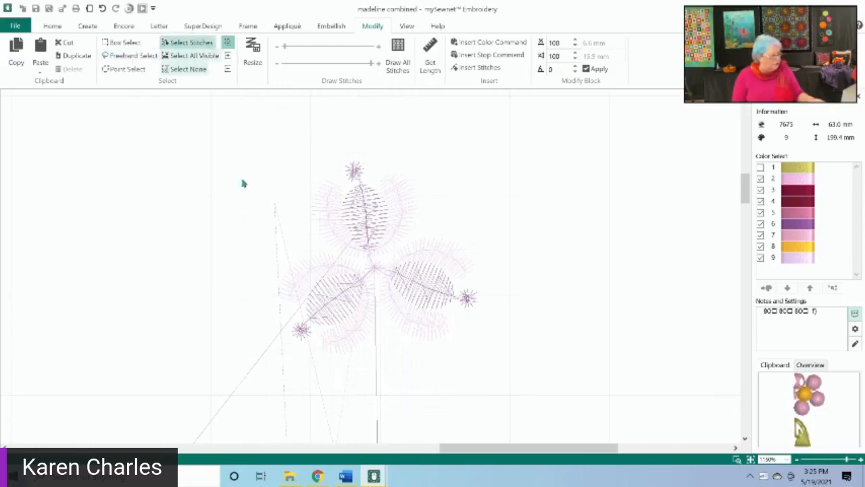
pyautogui.click(275, 207)
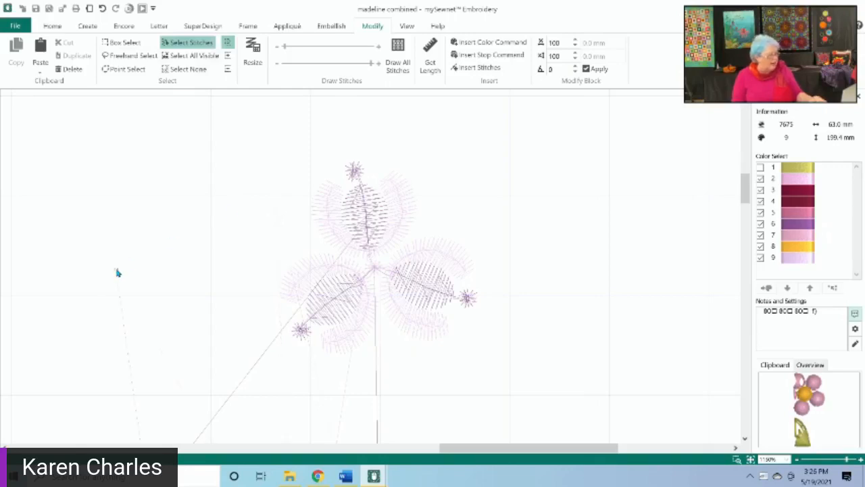
# Step: Box-select the purple three-petal flower at the top of the strip and copy it
pyautogui.click(109, 43)
pyautogui.moveTo(273, 152); pyautogui.dragTo(484, 365)
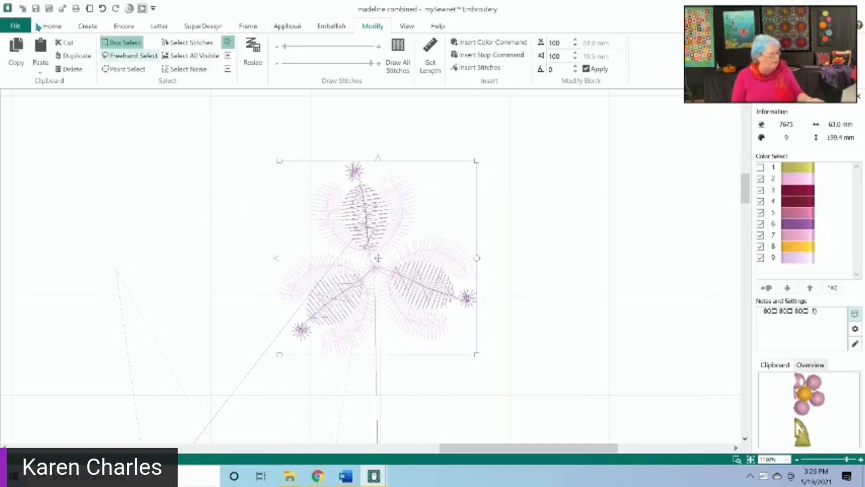
pyautogui.click(17, 53)
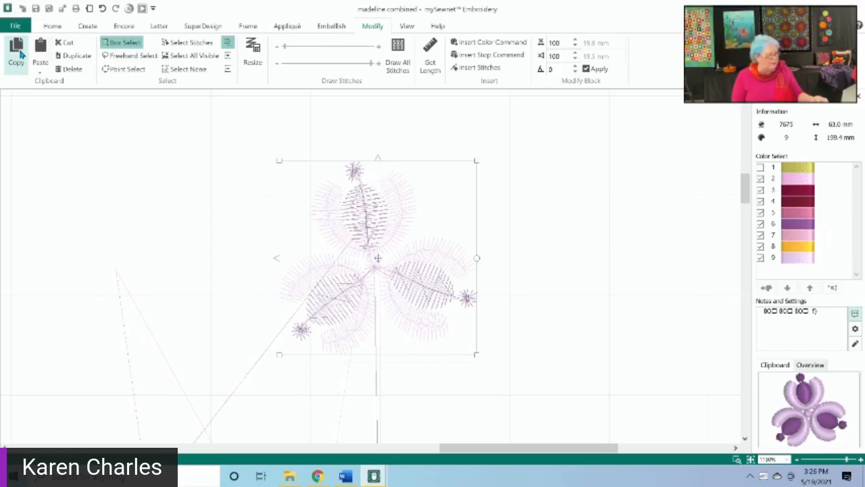
# Step: Paste the copied purple three-petal flower as a separate design and move it up and away from the border strip
pyautogui.click(51, 27)
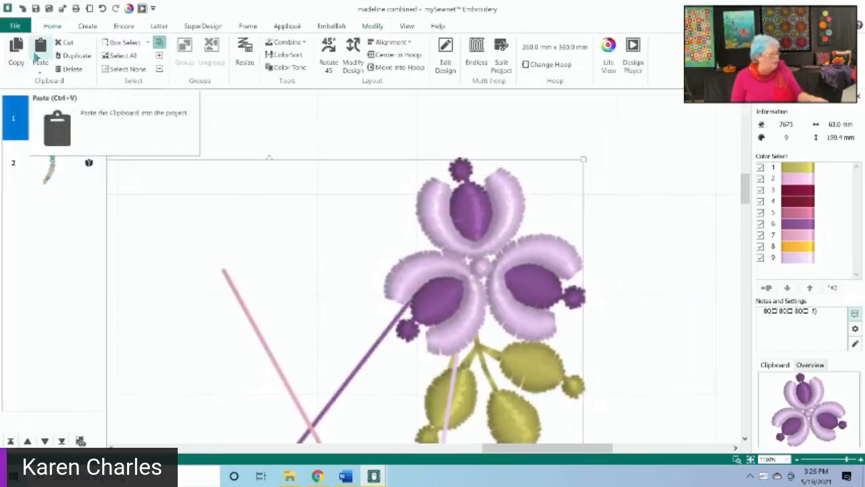
pyautogui.click(41, 50)
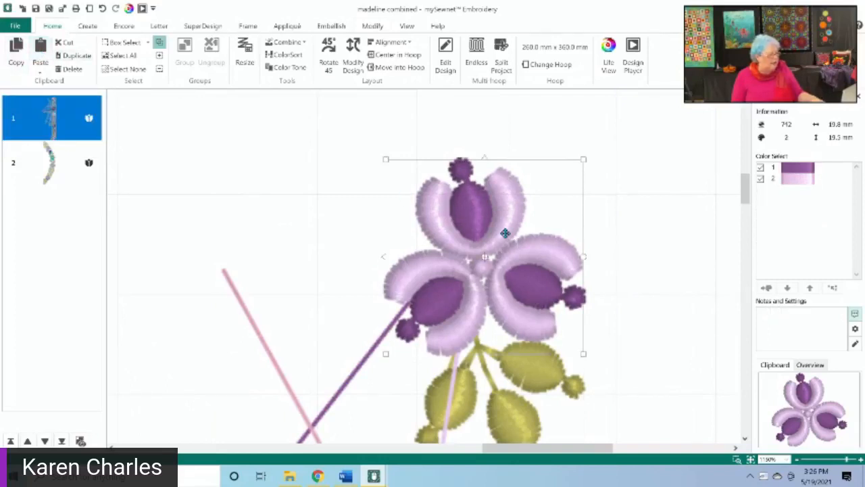
pyautogui.moveTo(506, 232); pyautogui.dragTo(245, 115)
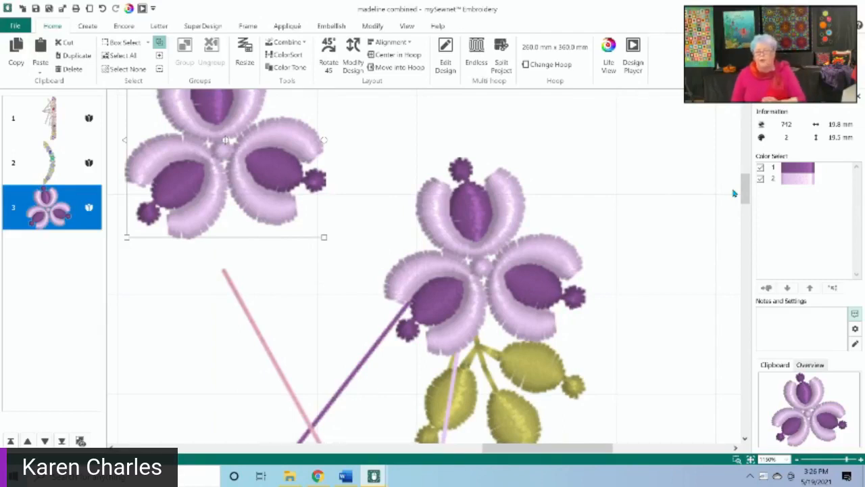
pyautogui.click(751, 460)
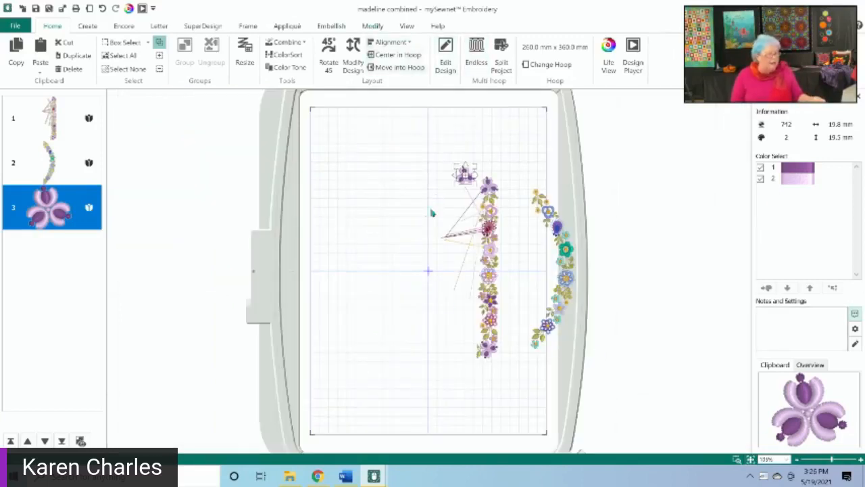
pyautogui.click(371, 27)
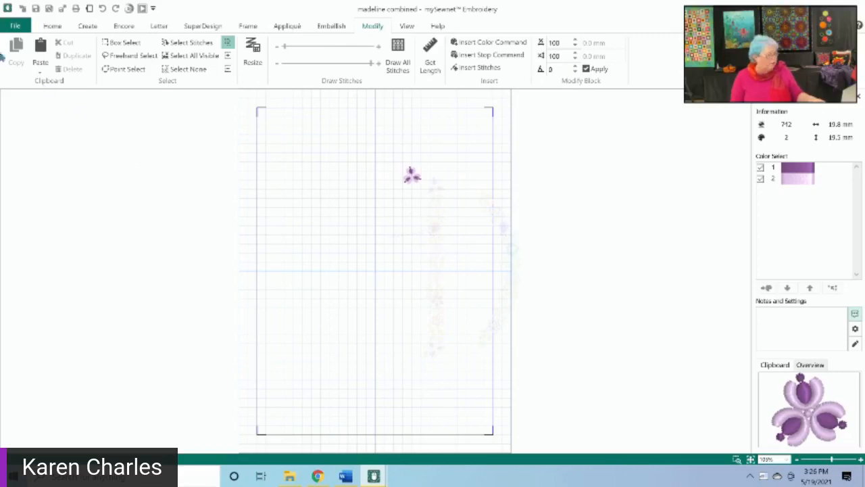
pyautogui.click(51, 25)
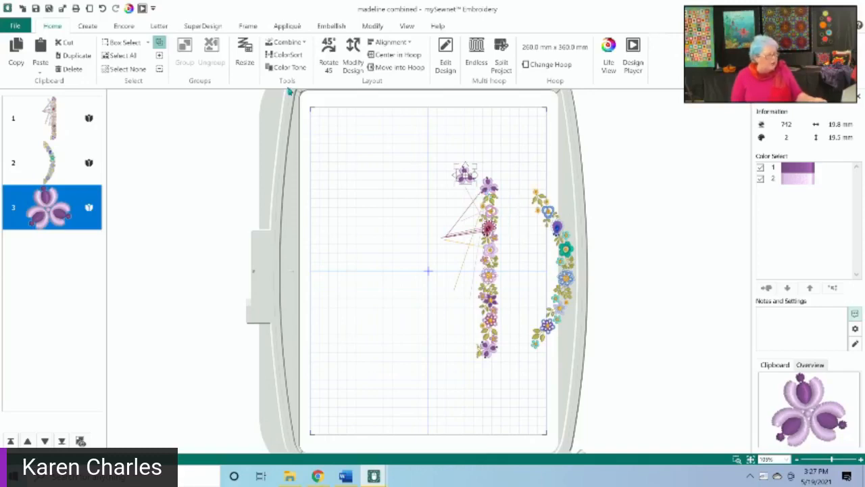
pyautogui.click(353, 53)
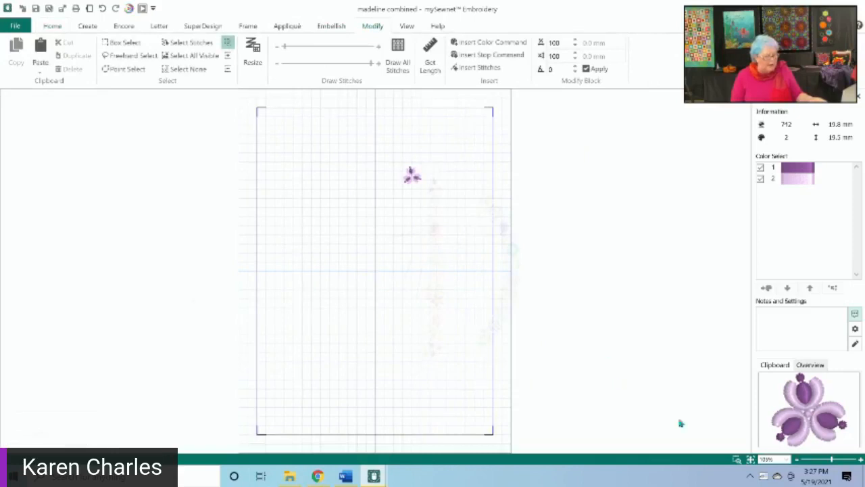
pyautogui.click(735, 460)
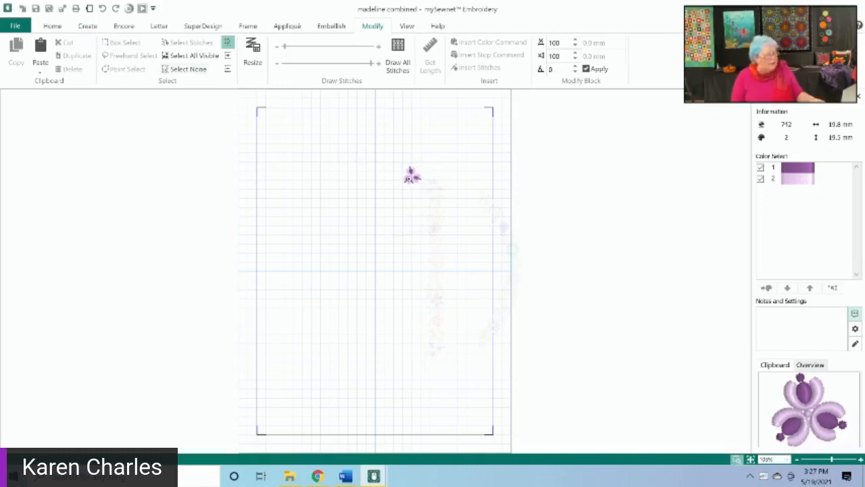
pyautogui.click(51, 26)
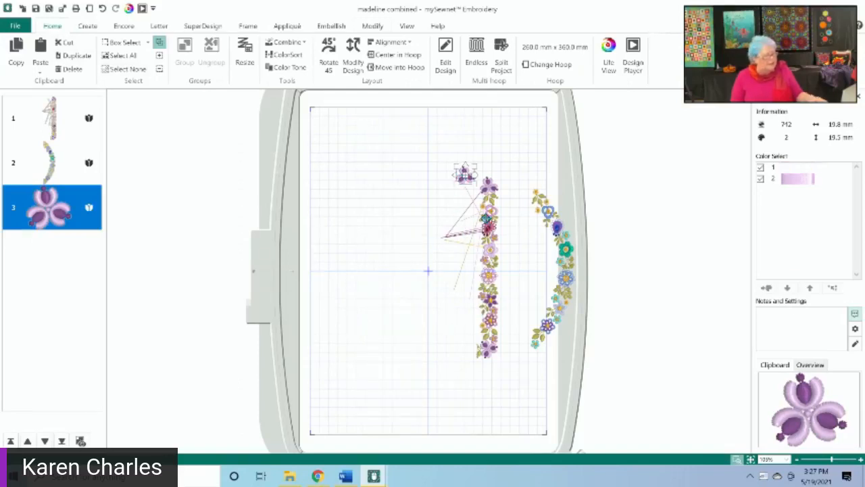
# Step: Move the straight border strip down, clear of the separate purple flower, and open its top end for stitch editing
pyautogui.click(470, 267)
pyautogui.moveTo(470, 267); pyautogui.dragTo(469, 290)
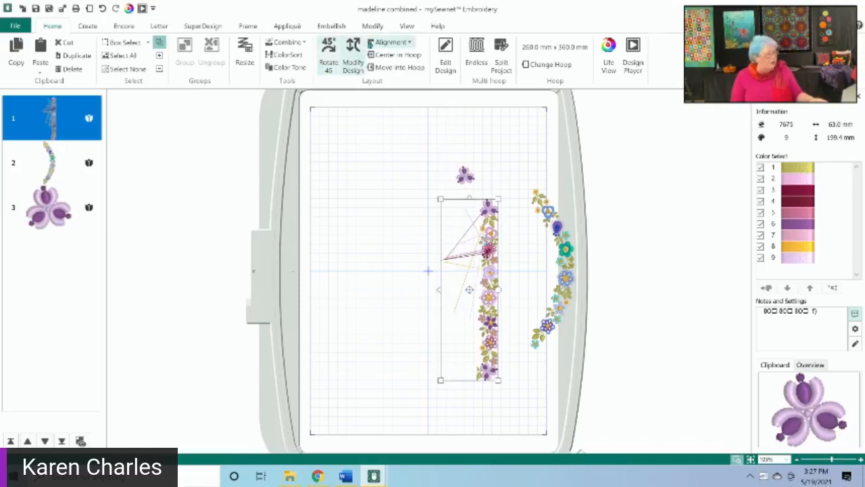
pyautogui.click(369, 27)
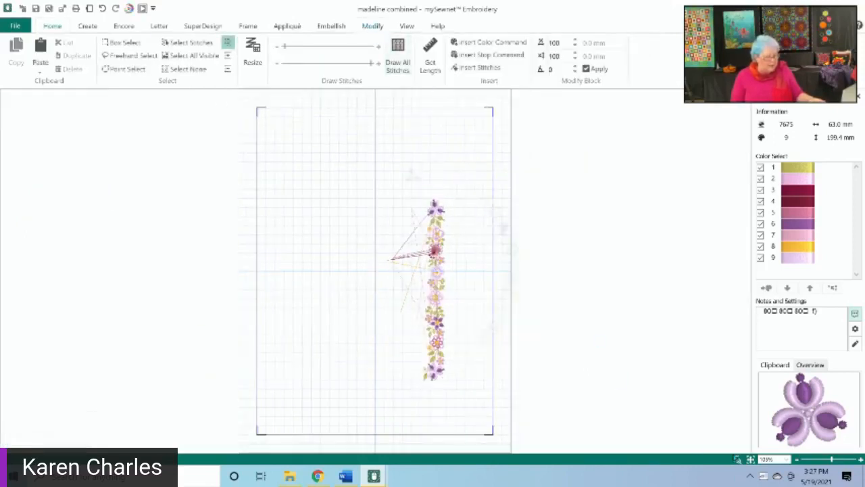
pyautogui.click(736, 461)
pyautogui.moveTo(400, 187); pyautogui.dragTo(465, 247)
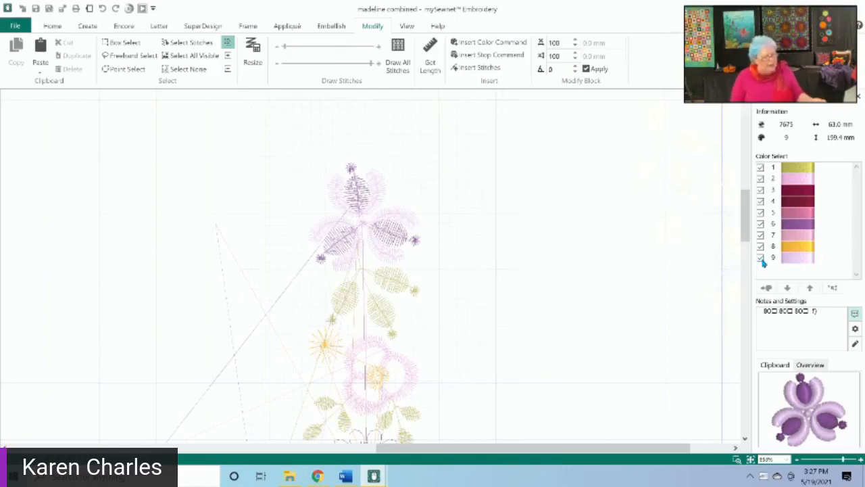
# Step: Hide thread colours 9, 6, 4 and 5 around the pink flower and its leaves in the strip
pyautogui.moveTo(763, 263)
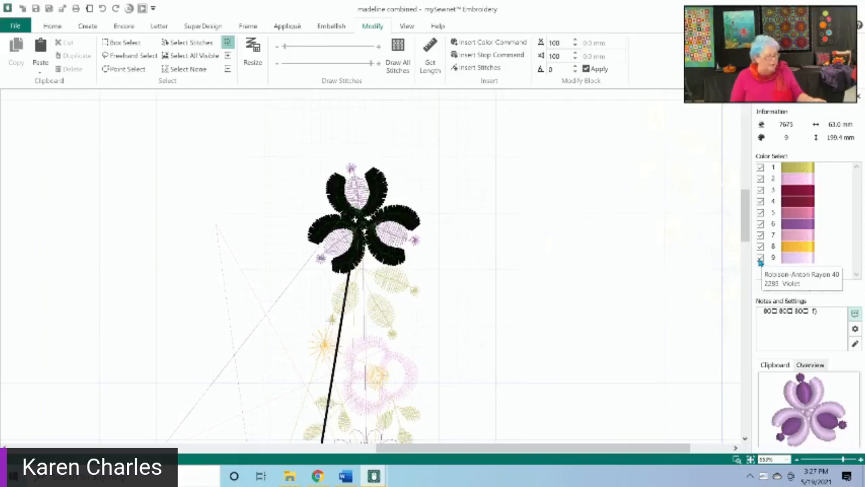
pyautogui.click(761, 262)
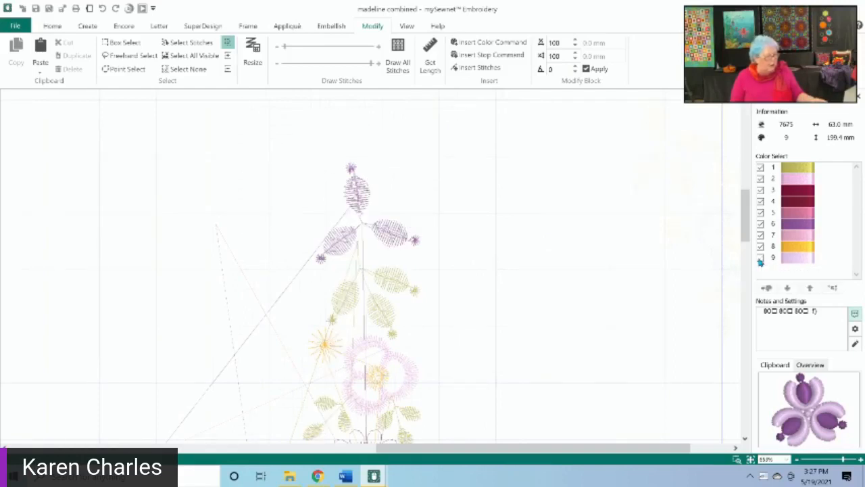
pyautogui.click(760, 224)
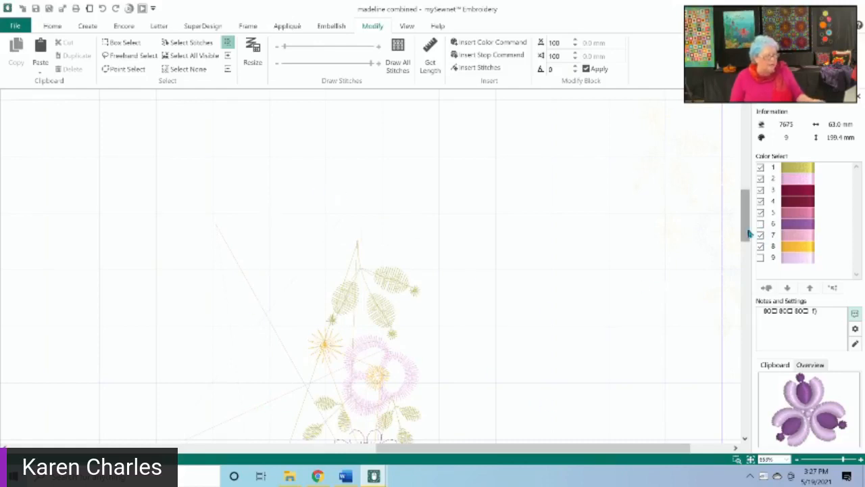
pyautogui.scroll(-5, 746, 233)
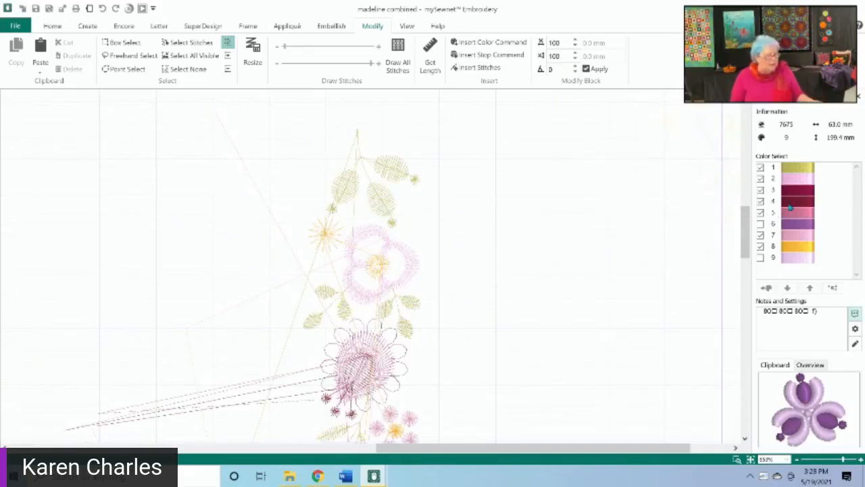
pyautogui.moveTo(790, 207)
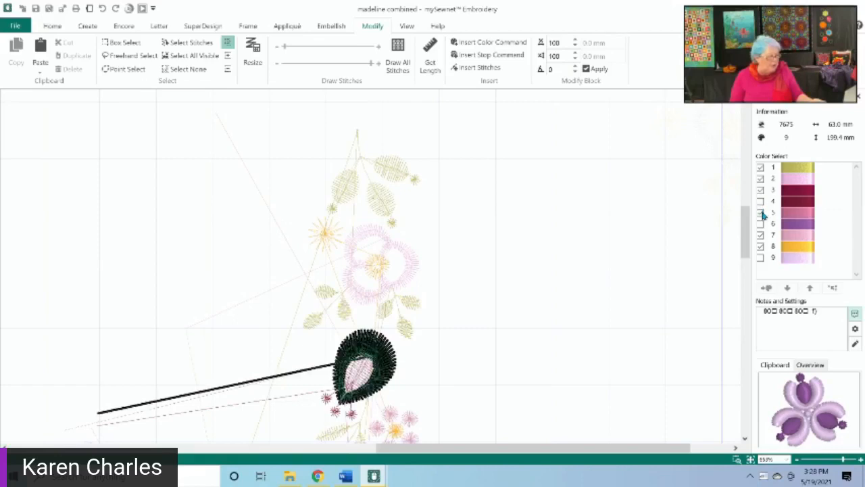
pyautogui.click(761, 213)
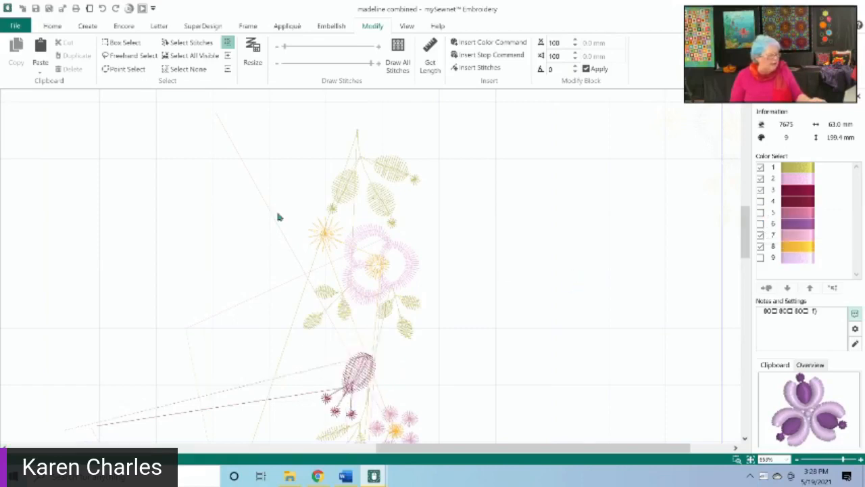
# Step: Freehand-select the pink flower with its small yellow flower and green leaf sprigs, and cut them from the strip
pyautogui.click(130, 56)
pyautogui.moveTo(305, 149)
pyautogui.mouseDown()
pyautogui.moveTo(346, 120)
pyautogui.moveTo(429, 148)
pyautogui.moveTo(454, 237)
pyautogui.moveTo(452, 309)
pyautogui.moveTo(412, 348)
pyautogui.moveTo(373, 338)
pyautogui.moveTo(313, 350)
pyautogui.moveTo(289, 334)
pyautogui.moveTo(282, 294)
pyautogui.moveTo(295, 163)
pyautogui.moveTo(301, 142)
pyautogui.moveTo(329, 133)
pyautogui.mouseUp()
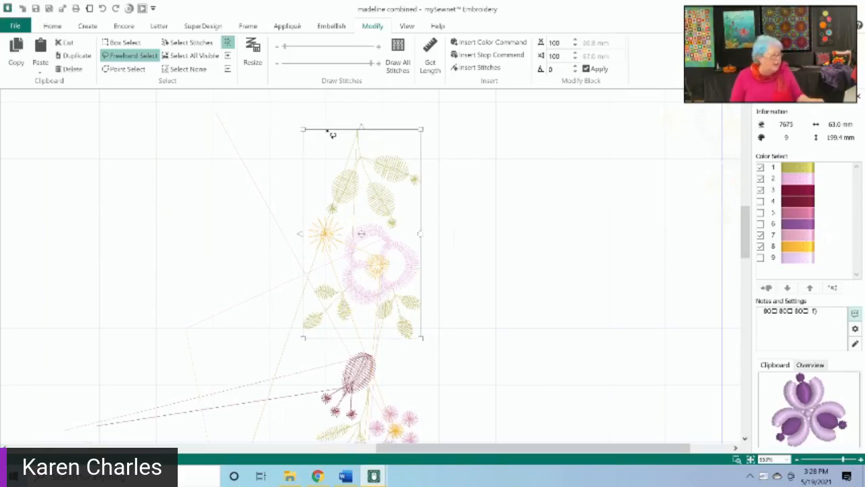
pyautogui.click(65, 43)
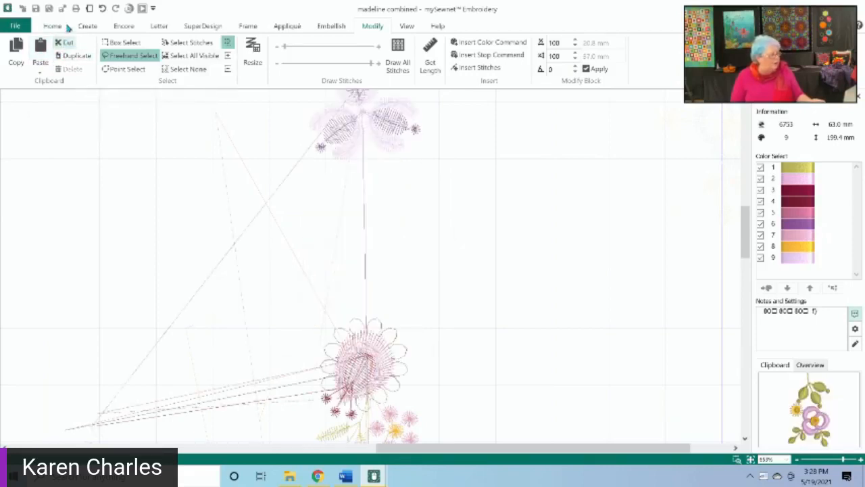
# Step: Paste the cut pink flower spray as a separate design above the strip, and move the strip down out of the way
pyautogui.click(52, 27)
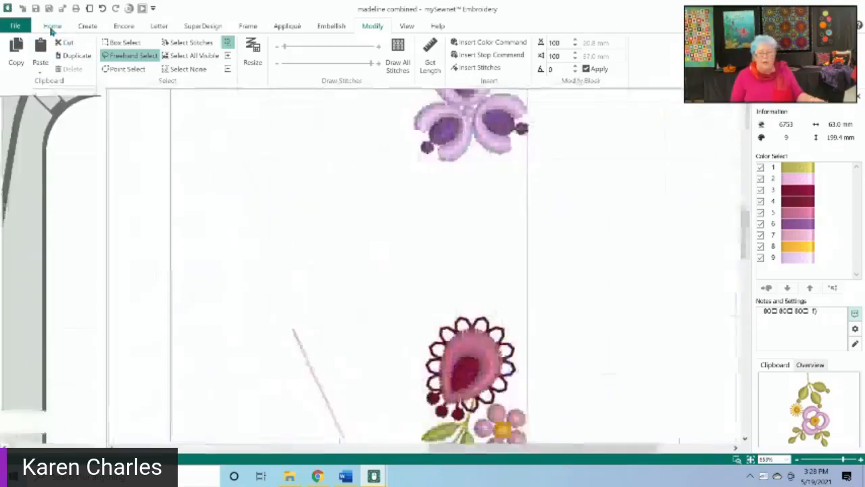
pyautogui.click(40, 51)
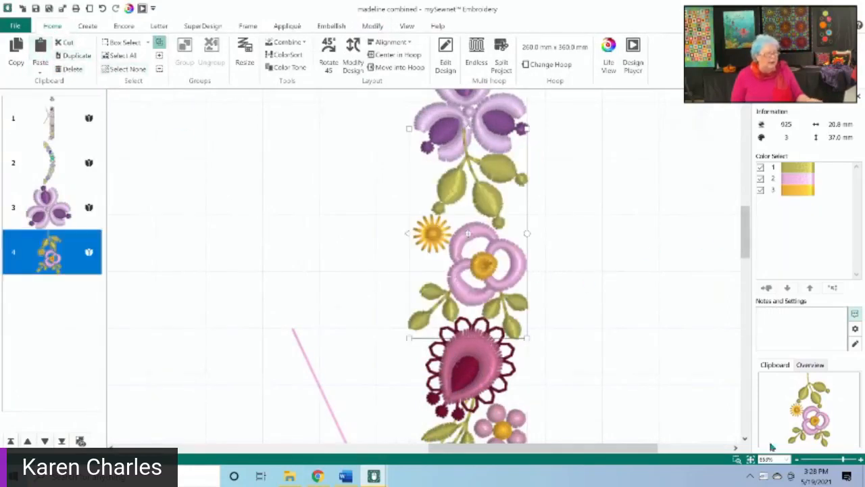
pyautogui.click(750, 460)
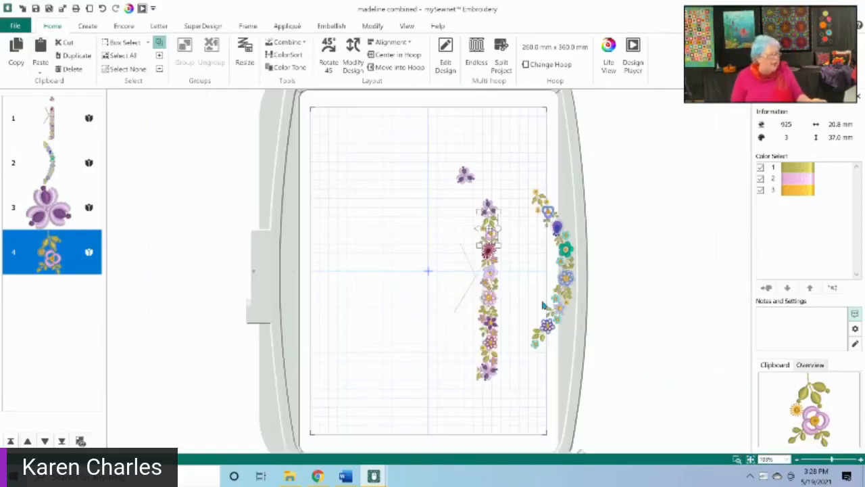
pyautogui.moveTo(484, 230); pyautogui.dragTo(498, 161)
pyautogui.moveTo(483, 281); pyautogui.dragTo(494, 381)
# Step: Place the separate purple flower near the hoop's upper centre and the pink flower spray just below and right of it
pyautogui.click(454, 170)
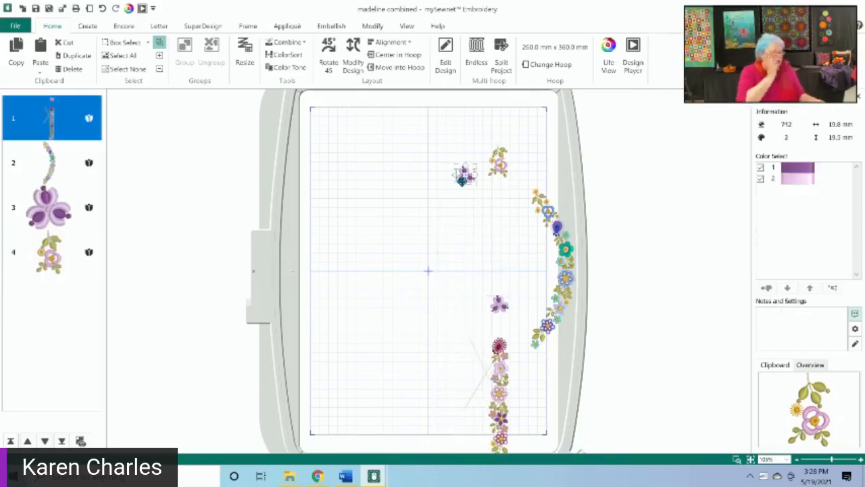
pyautogui.moveTo(455, 170); pyautogui.dragTo(430, 157)
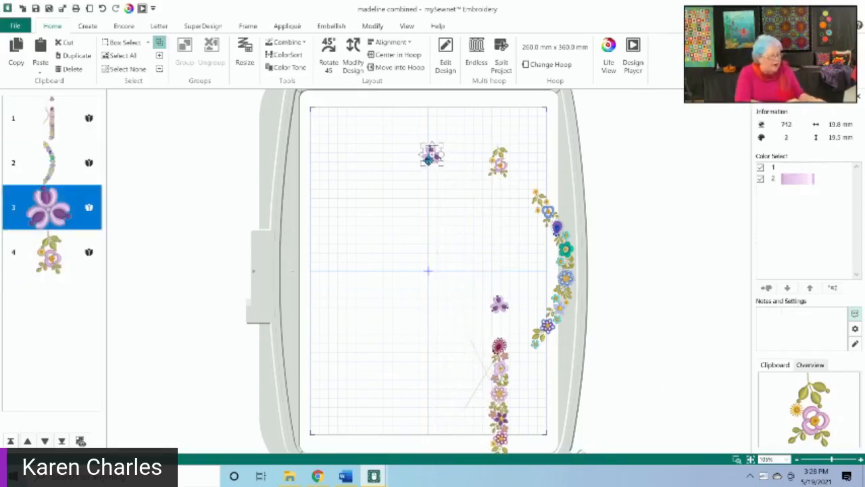
pyautogui.click(499, 164)
pyautogui.moveTo(498, 165); pyautogui.dragTo(449, 183)
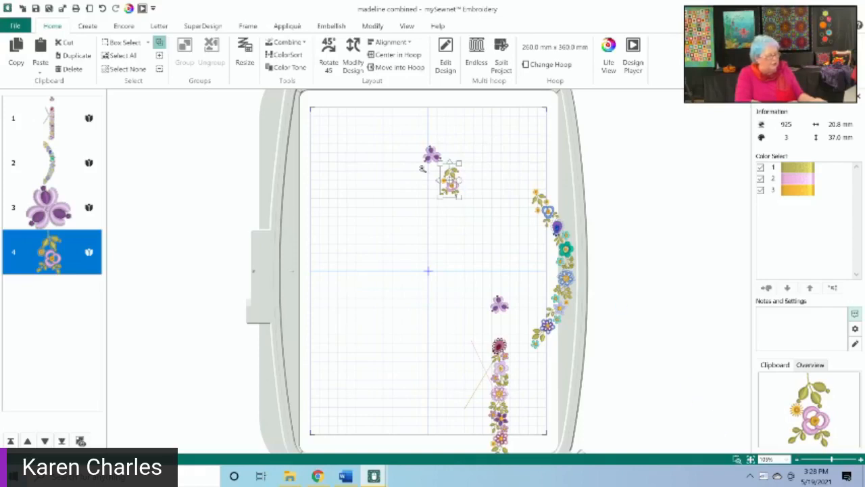
# Step: Rotate the pink flower spray counterclockwise and move it so its stem meets the purple flower's lower right petal
pyautogui.moveTo(411, 139); pyautogui.dragTo(483, 222)
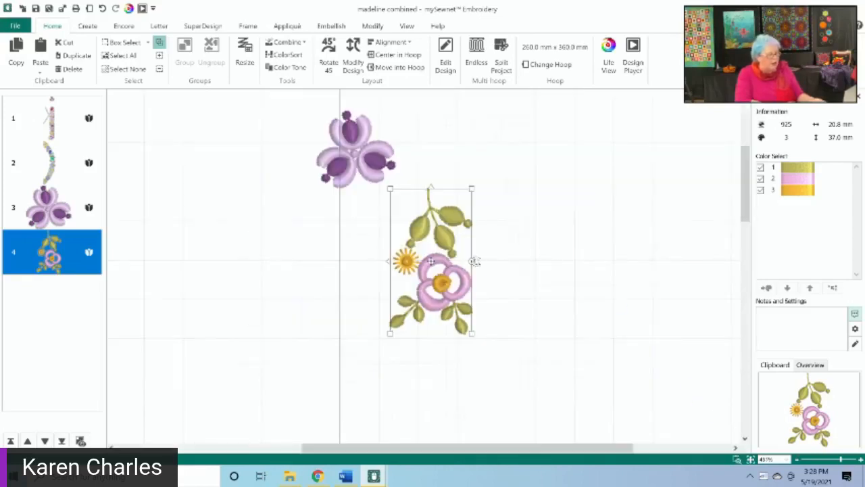
pyautogui.moveTo(472, 261); pyautogui.dragTo(468, 219)
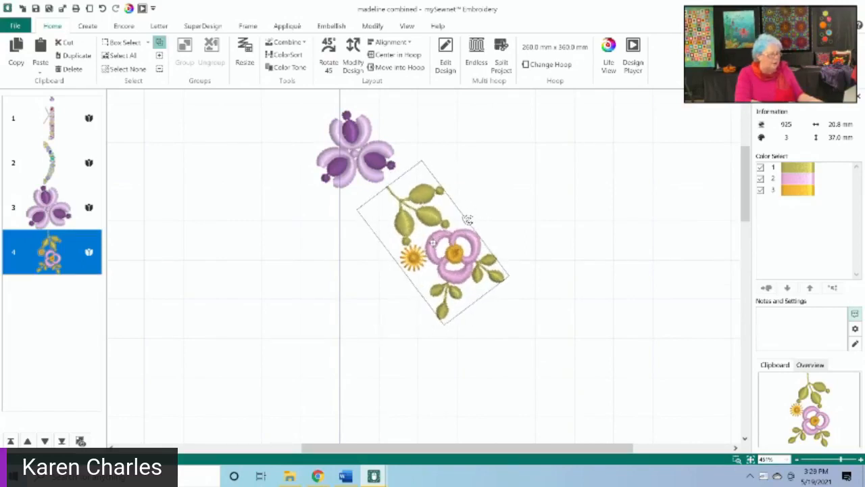
pyautogui.moveTo(437, 253)
pyautogui.mouseDown()
pyautogui.moveTo(426, 244)
pyautogui.moveTo(436, 240)
pyautogui.mouseUp()
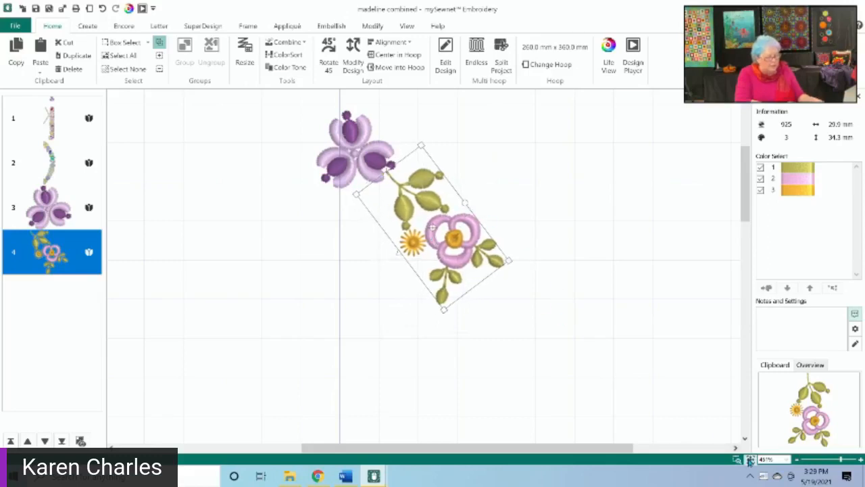
pyautogui.click(750, 459)
# Step: Move the curved blue flower border from the hoop's right edge to just left of the hoop centre
pyautogui.click(547, 323)
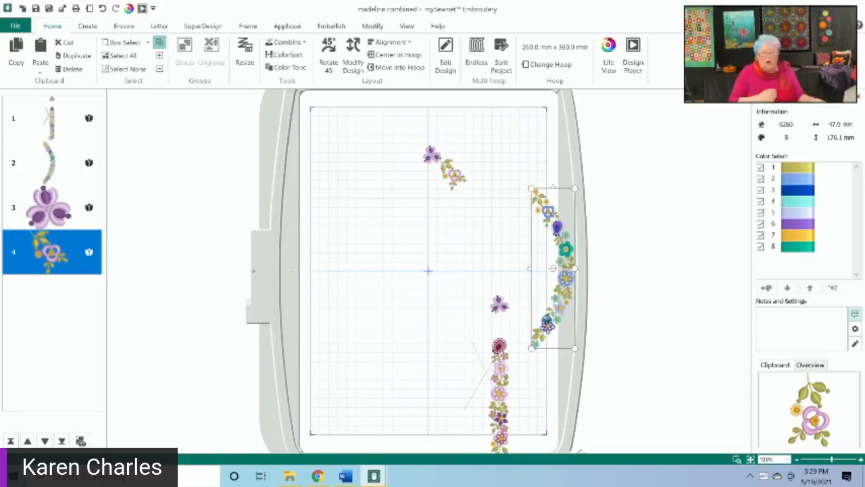
pyautogui.moveTo(553, 268); pyautogui.dragTo(534, 241)
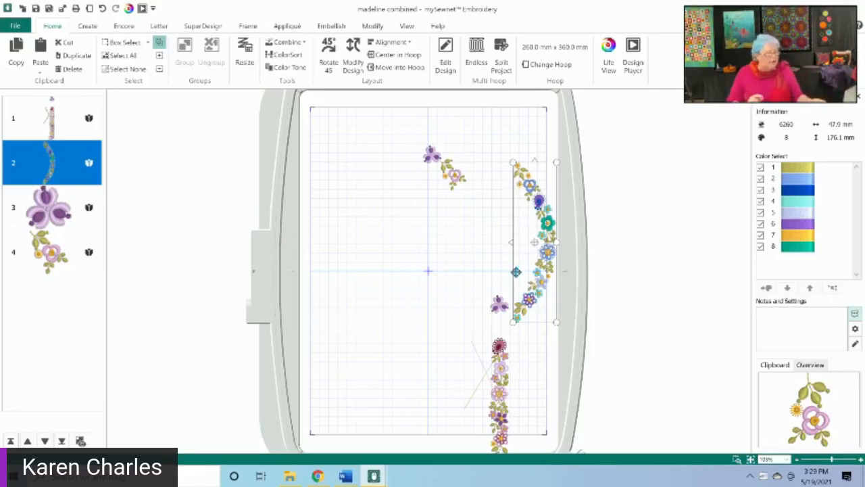
pyautogui.moveTo(525, 271); pyautogui.dragTo(508, 236)
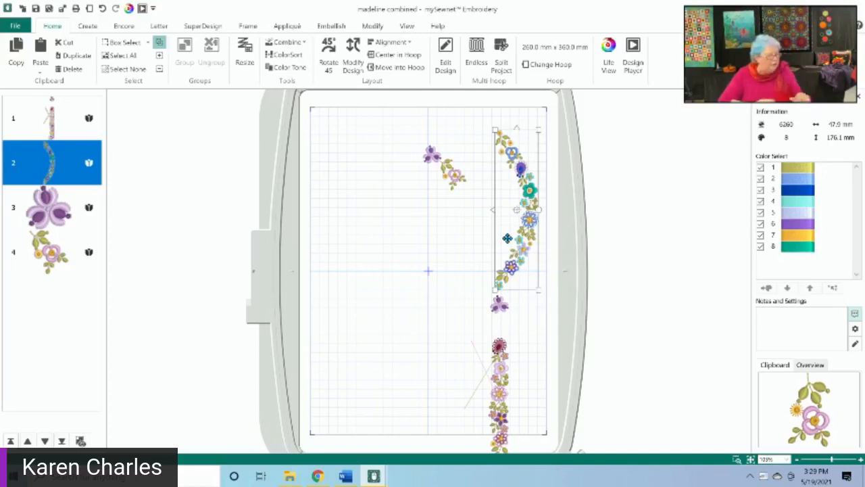
pyautogui.moveTo(512, 226); pyautogui.dragTo(409, 329)
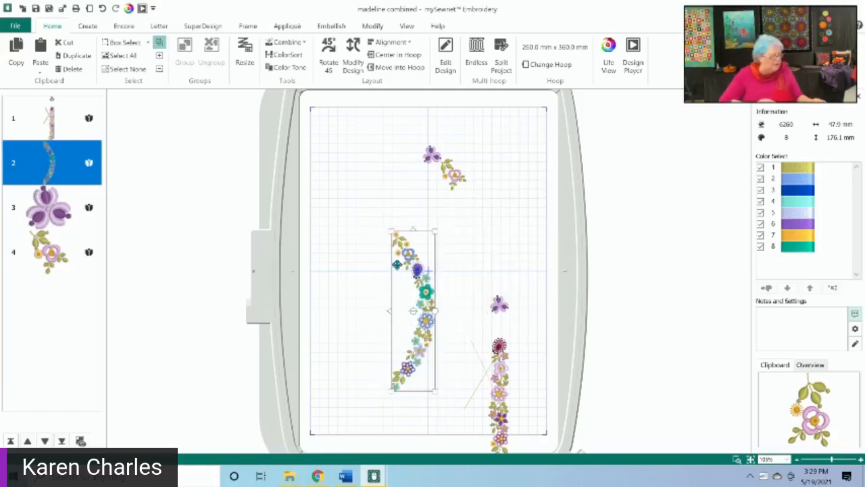
# Step: Copy the curved blue flower border, paste a second one into the project and clear the selection
pyautogui.click(16, 60)
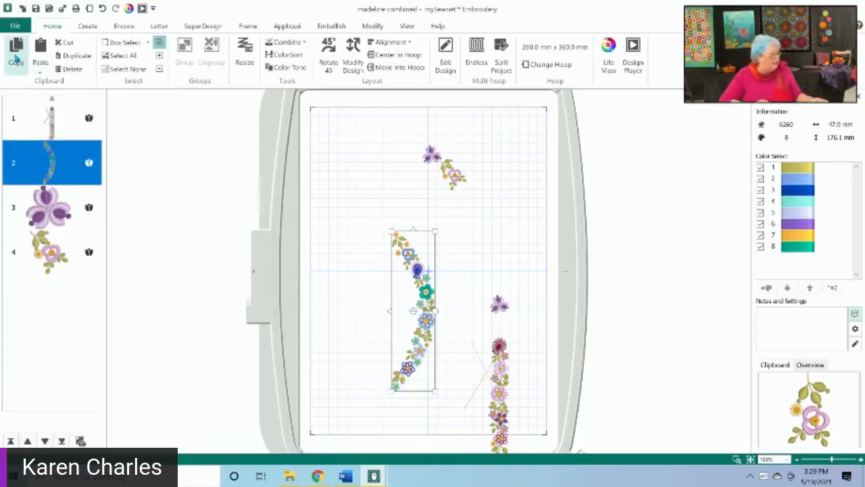
pyautogui.hotkey('ctrl', 'v')
pyautogui.click(389, 313)
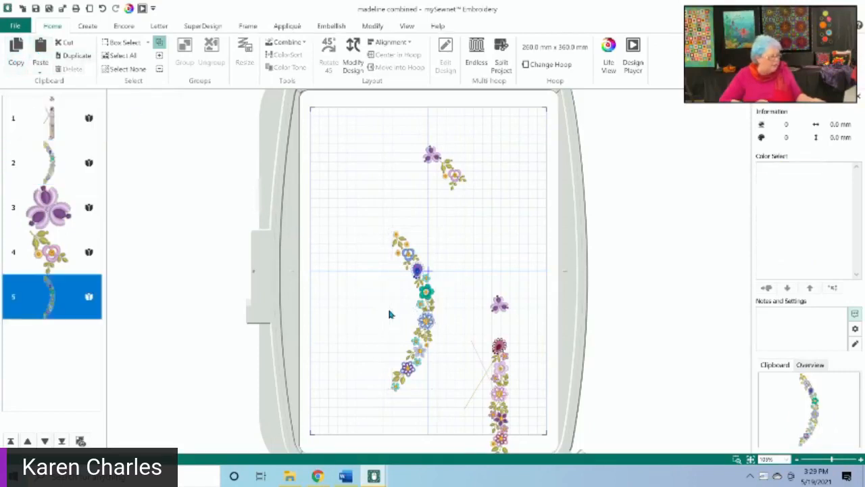
# Step: Mirror the pasted curved blue flower border horizontally and position it opposite the first one to form an oval wreath
pyautogui.click(428, 326)
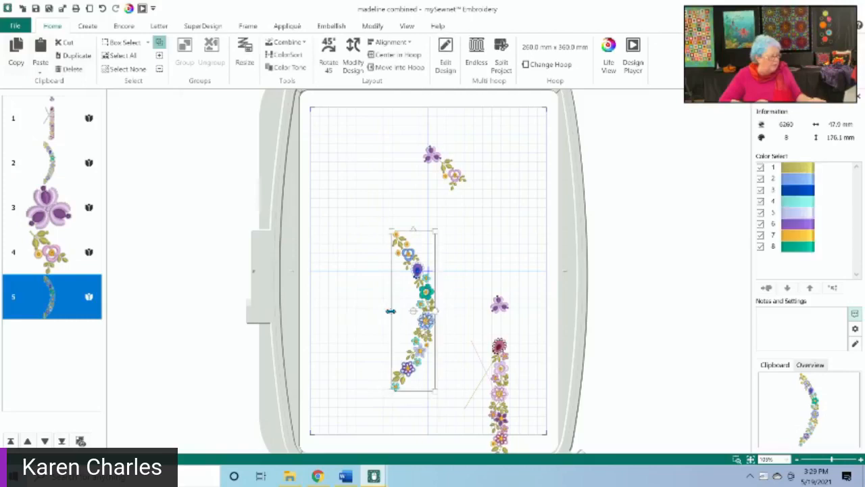
pyautogui.click(392, 311)
pyautogui.moveTo(395, 311); pyautogui.dragTo(344, 312)
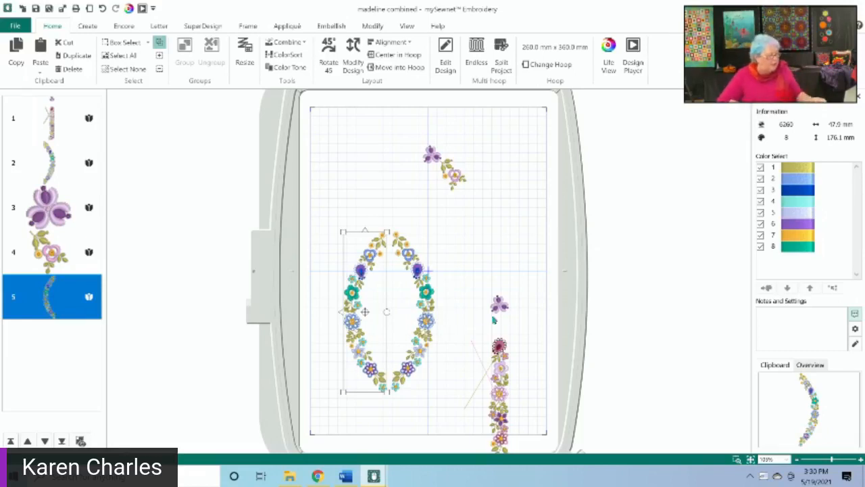
# Step: Move the vertical pink flower border up so it lies fully inside the hoop beside the oval wreath
pyautogui.click(488, 387)
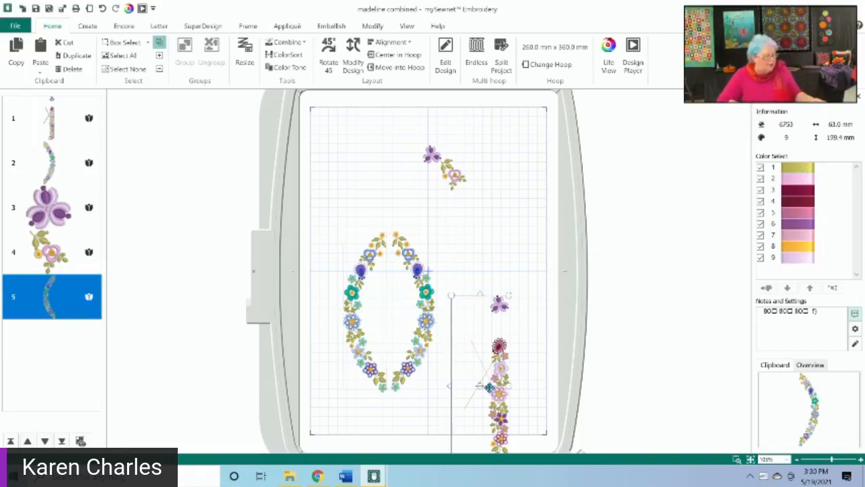
pyautogui.moveTo(486, 370); pyautogui.dragTo(494, 285)
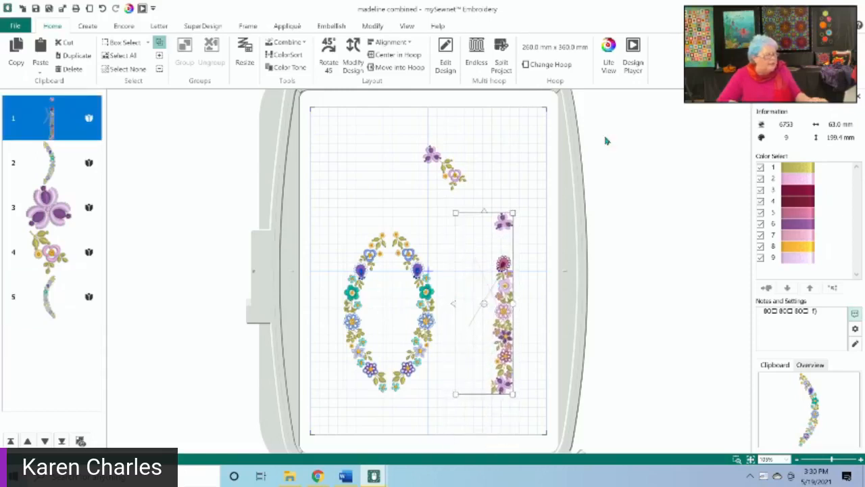
pyautogui.click(406, 303)
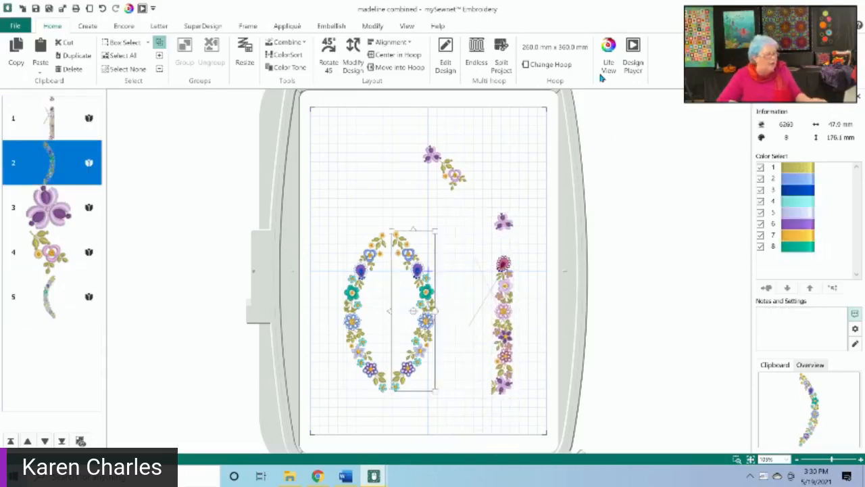
# Step: Play the stitch-out of the combined designs in Design Player, then close it
pyautogui.click(637, 58)
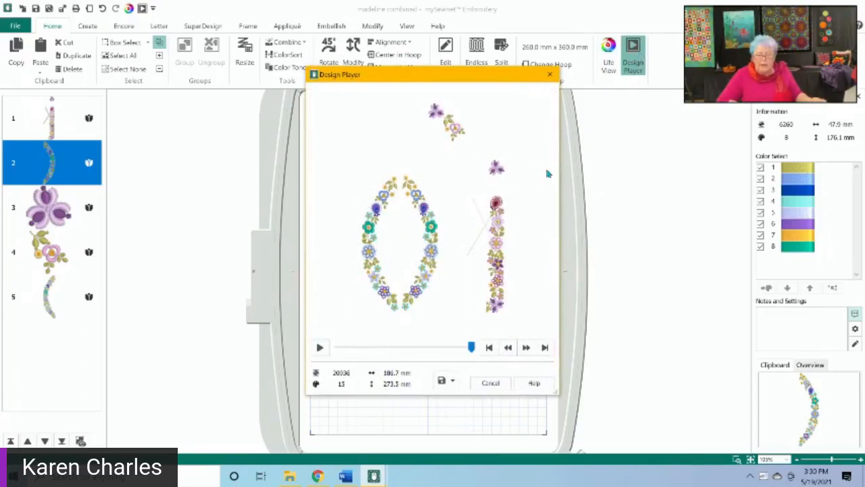
pyautogui.click(320, 348)
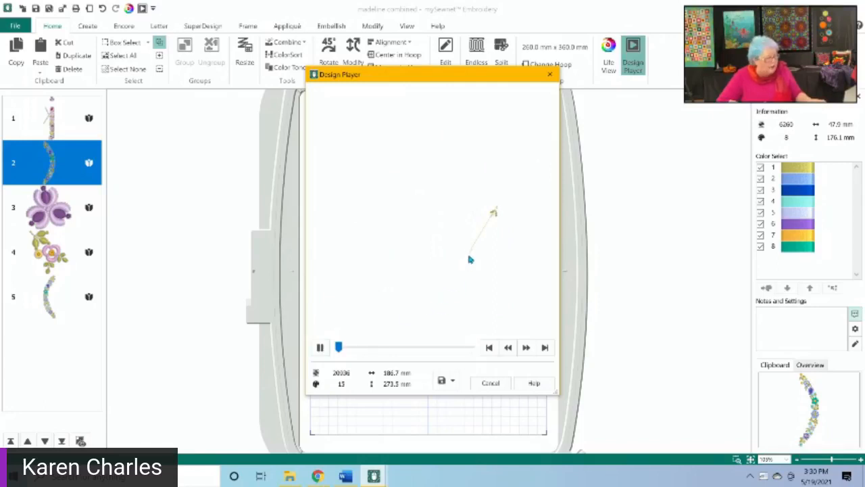
pyautogui.click(486, 384)
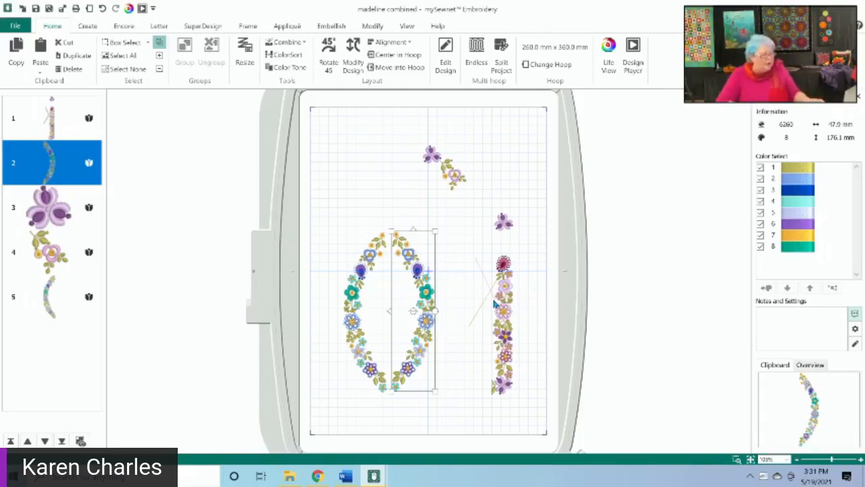
# Step: Try to move the stray stitch point beside the pink border's purple flower onto the dark red flower using Select Stitches
pyautogui.click(505, 334)
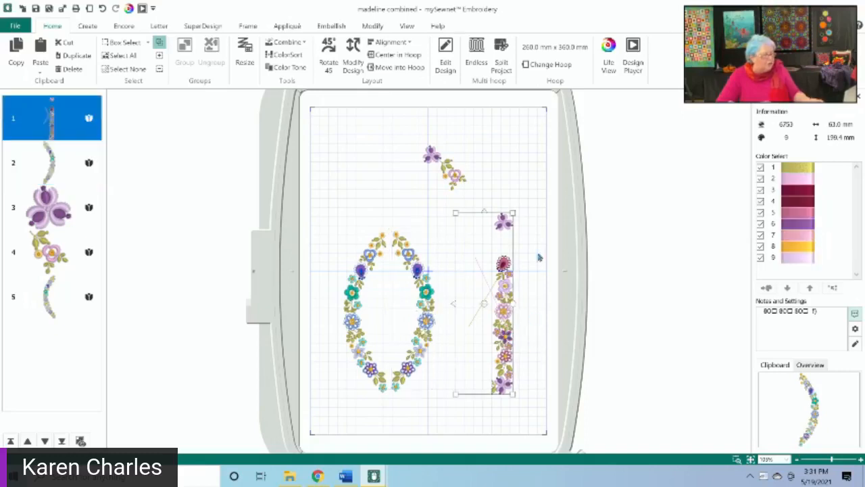
pyautogui.click(373, 26)
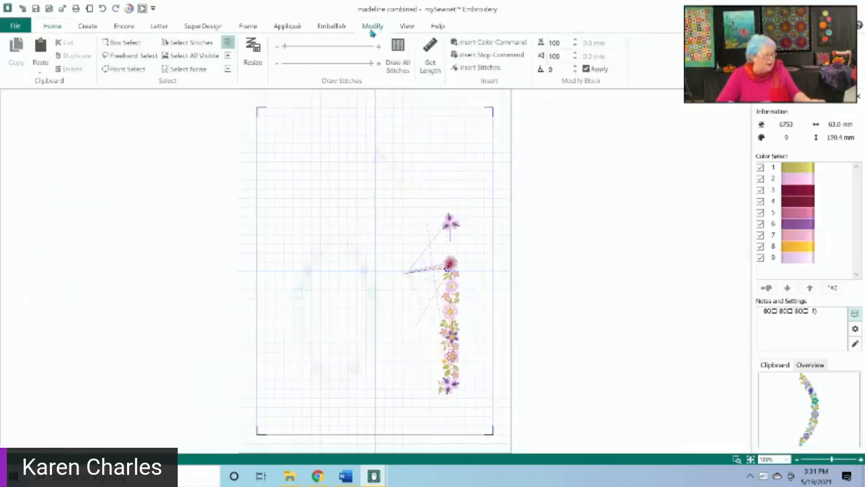
pyautogui.click(186, 42)
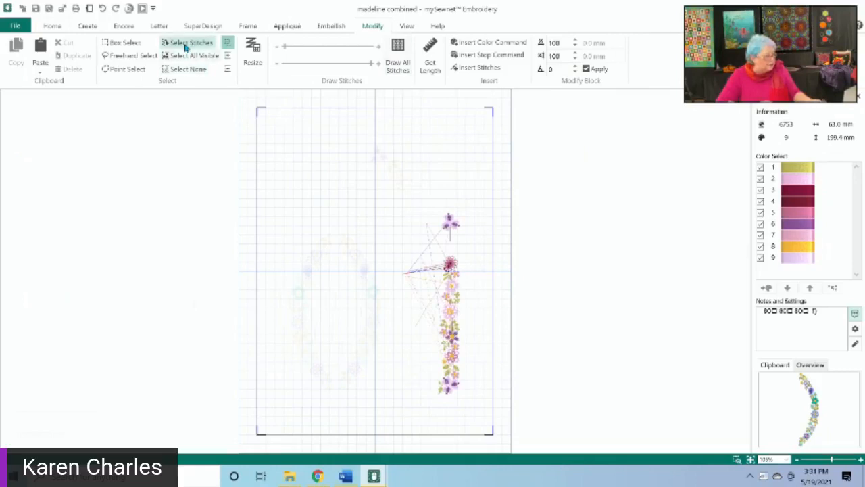
pyautogui.click(427, 225)
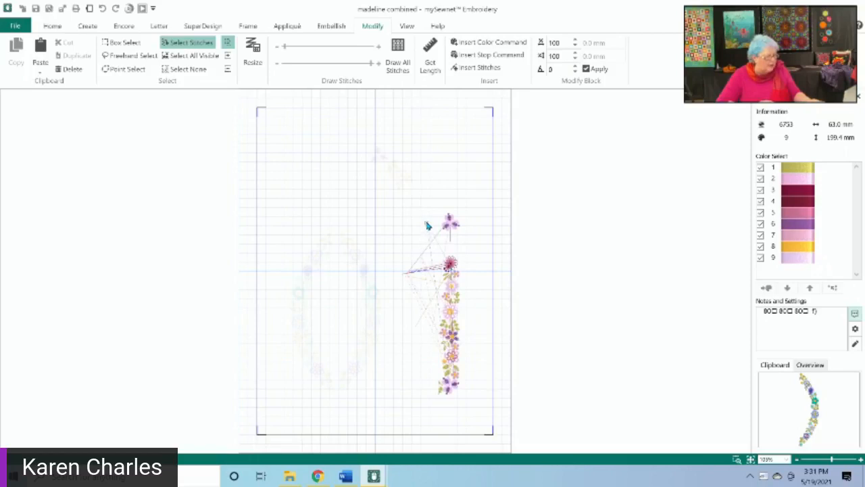
pyautogui.moveTo(427, 224); pyautogui.dragTo(450, 267)
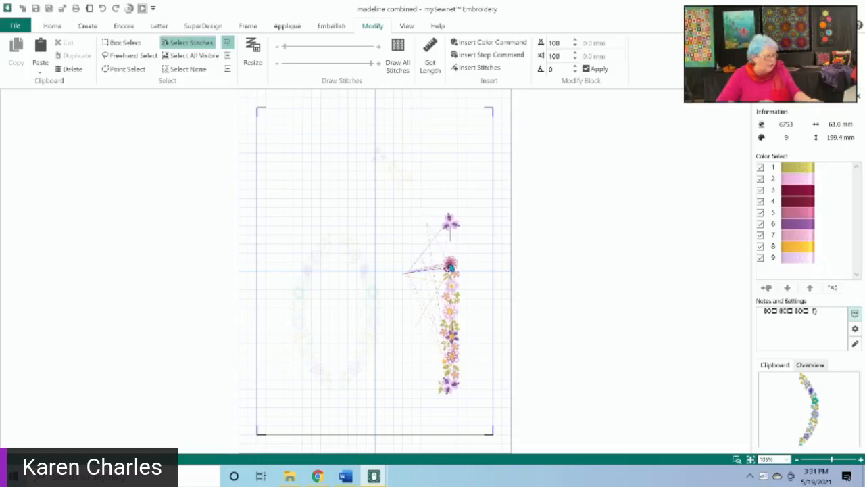
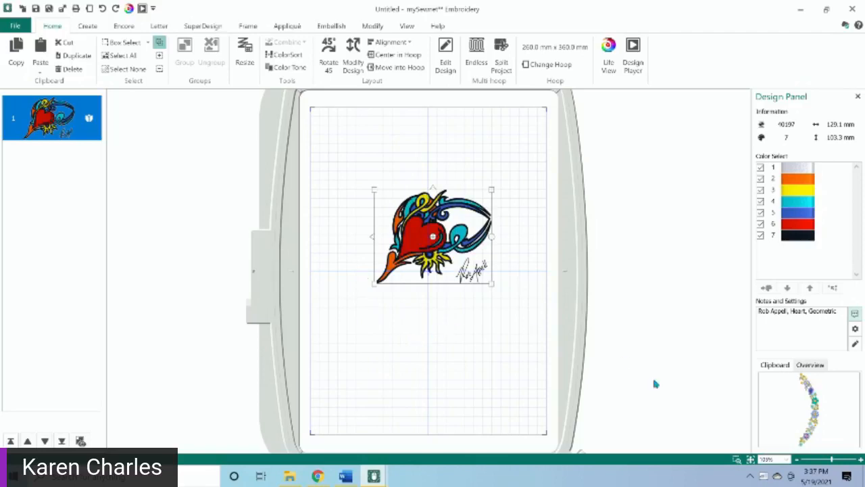
# Step: Scale the geometric heart design down proportionally to about 94 × 75 mm
pyautogui.moveTo(350, 176); pyautogui.dragTo(514, 319)
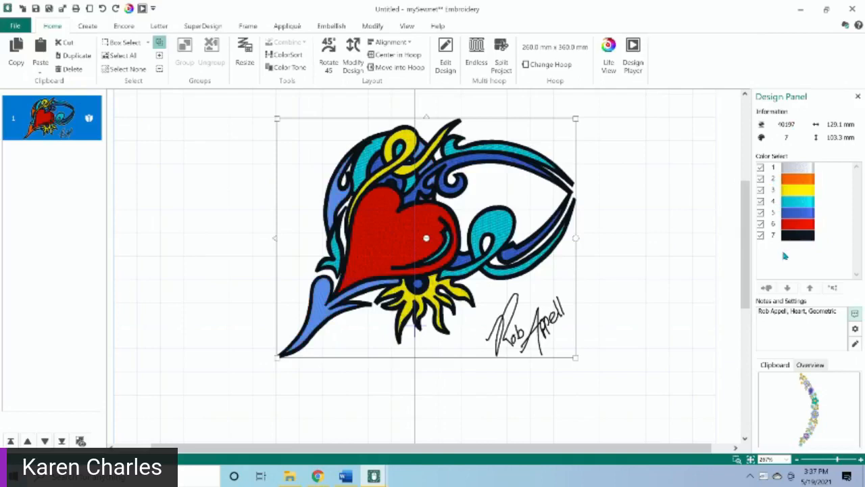
pyautogui.moveTo(828, 129)
pyautogui.moveTo(828, 145)
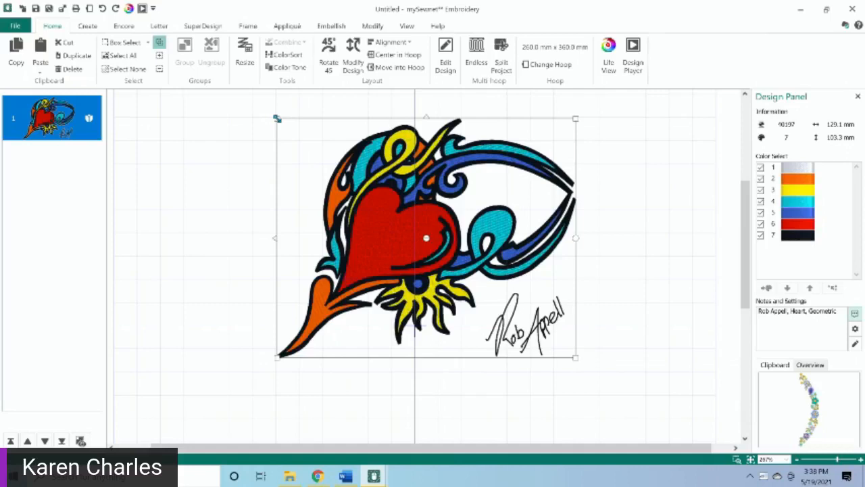
pyautogui.moveTo(277, 118); pyautogui.dragTo(359, 185)
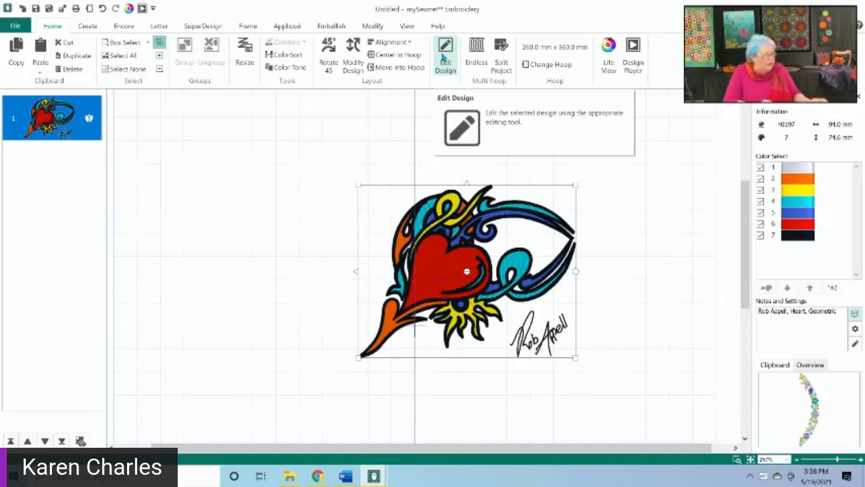
# Step: Copy the resized heart design and open it in Stitch Editor
pyautogui.click(14, 60)
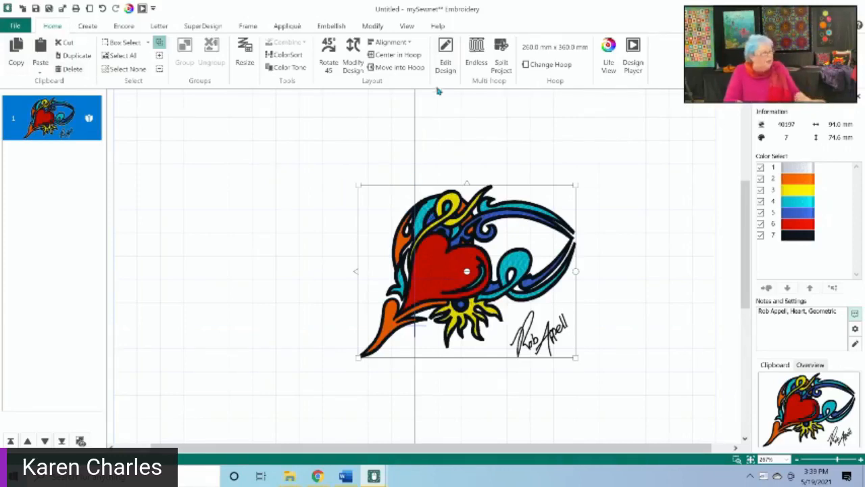
pyautogui.click(444, 59)
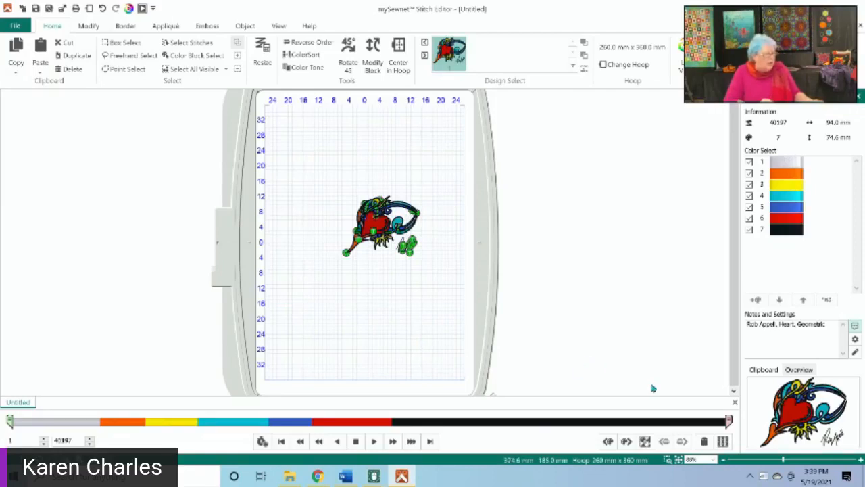
pyautogui.click(667, 460)
pyautogui.moveTo(322, 179); pyautogui.dragTo(466, 295)
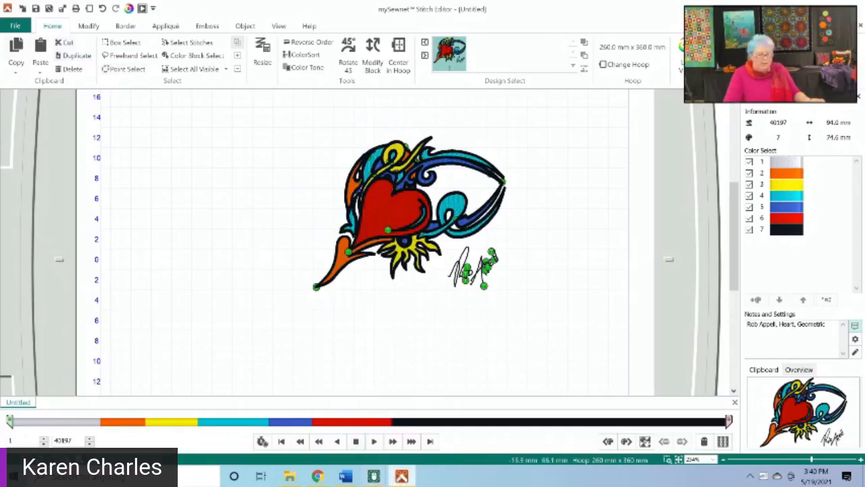
# Step: Examine the heart's Density Advisor map with the Dense and Very Dense areas hidden, then show them again
pyautogui.moveTo(402, 476)
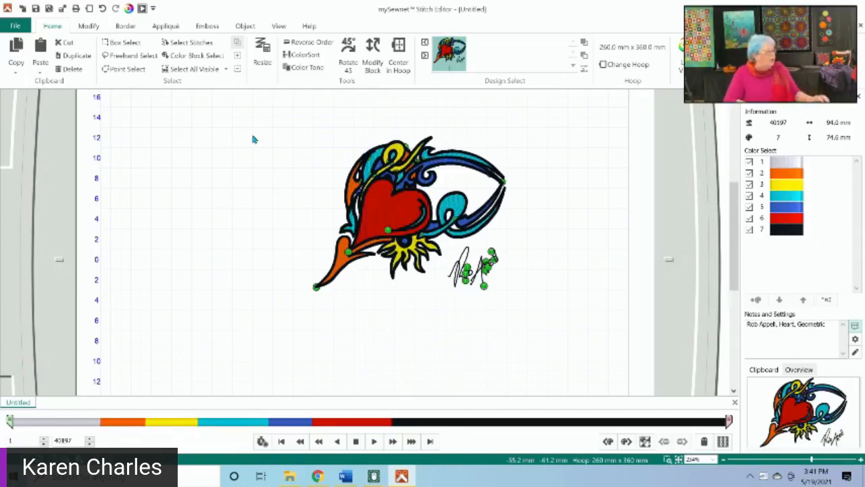
pyautogui.click(86, 26)
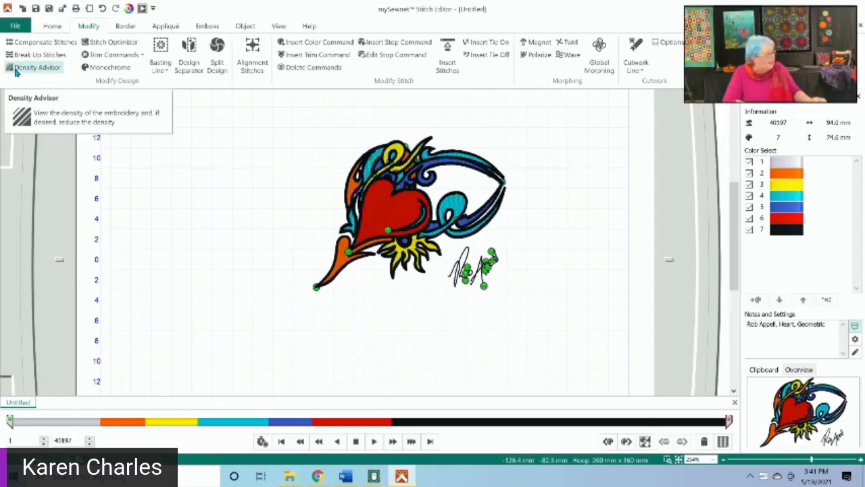
pyautogui.click(16, 71)
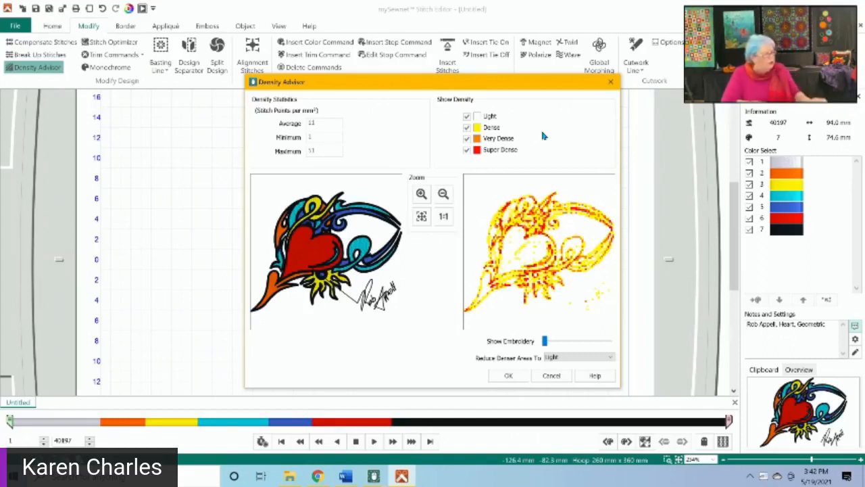
pyautogui.click(466, 127)
pyautogui.click(467, 139)
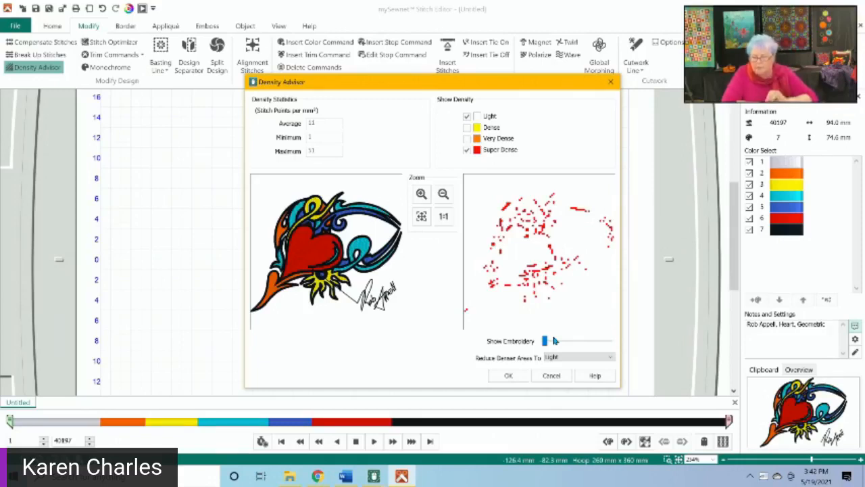
pyautogui.click(466, 138)
pyautogui.click(467, 127)
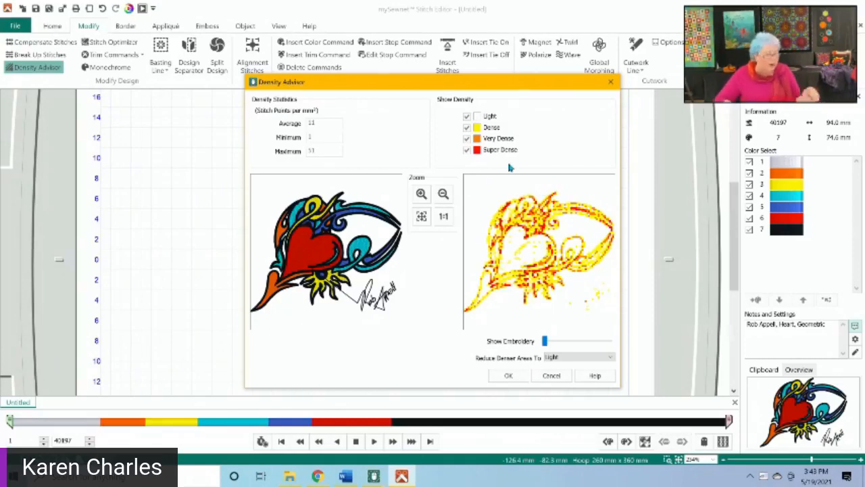
# Step: Reduce the heart's denser areas to Light and run Stitch Optimizer on the design
pyautogui.click(508, 376)
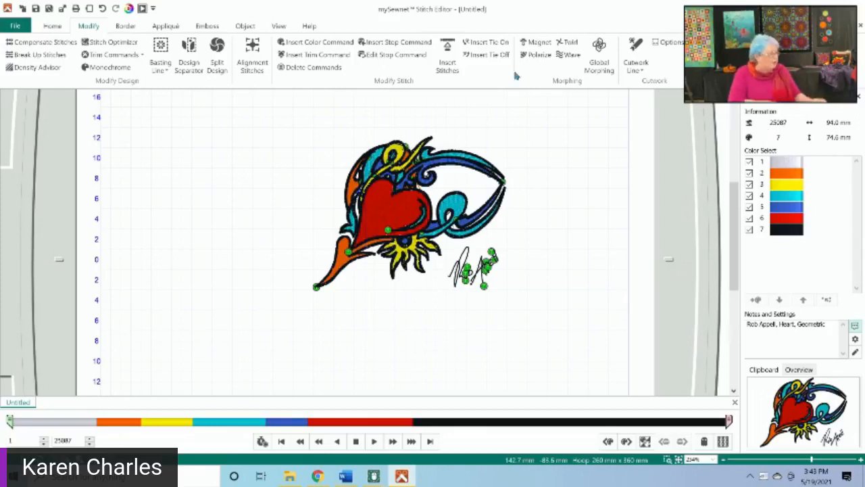
pyautogui.click(96, 46)
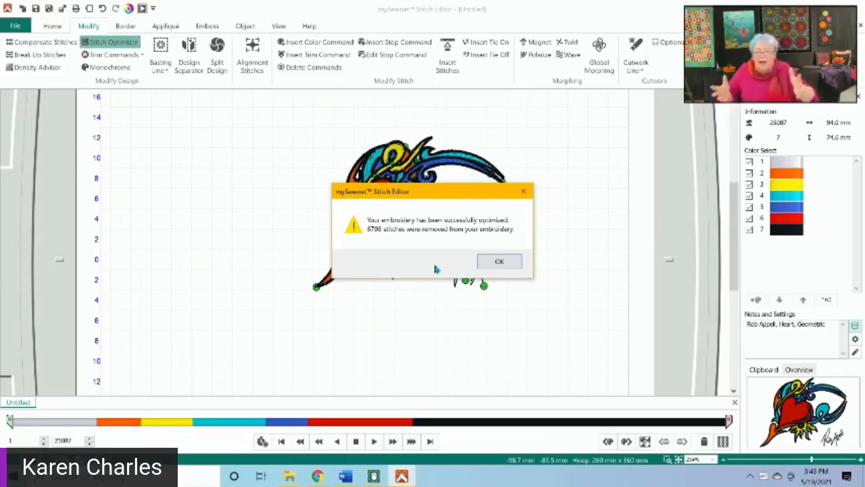
pyautogui.click(499, 262)
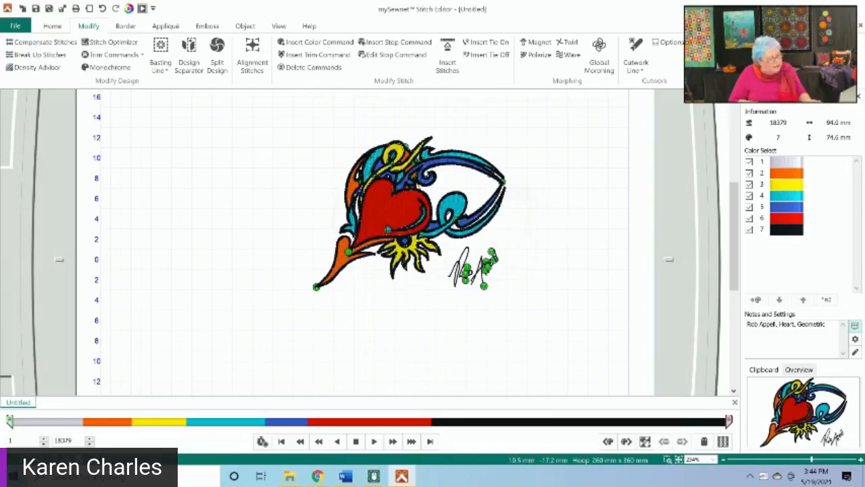
# Step: Undo the stitch optimization and the density reduction, keeping the heart design in the hoop
pyautogui.click(102, 9)
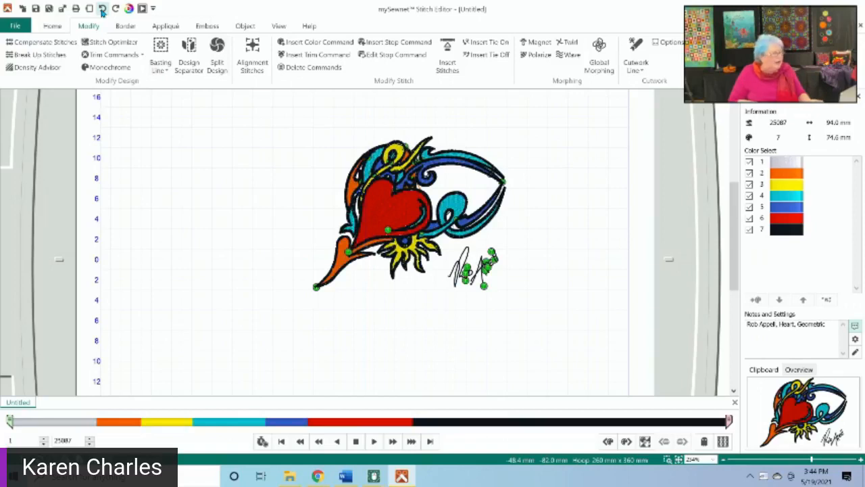
pyautogui.click(102, 9)
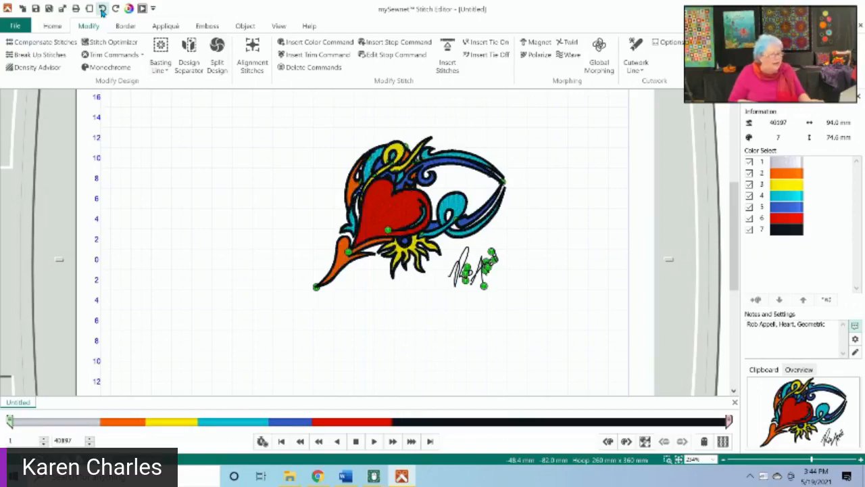
pyautogui.click(102, 10)
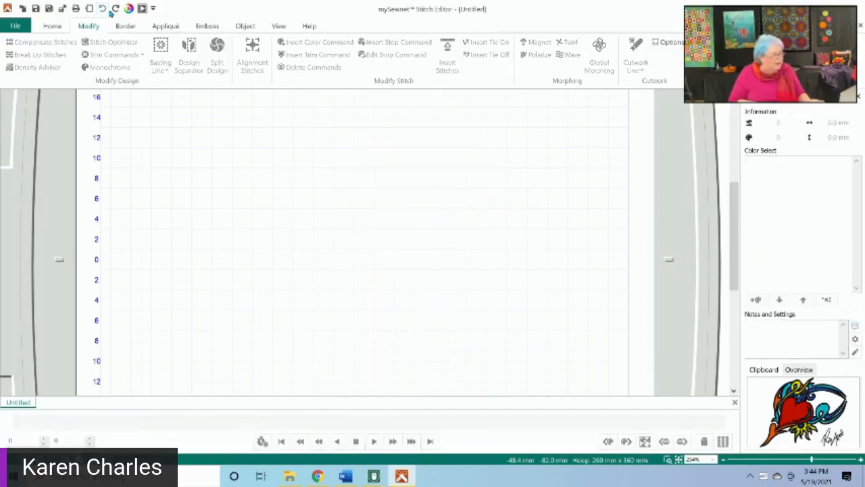
pyautogui.click(115, 9)
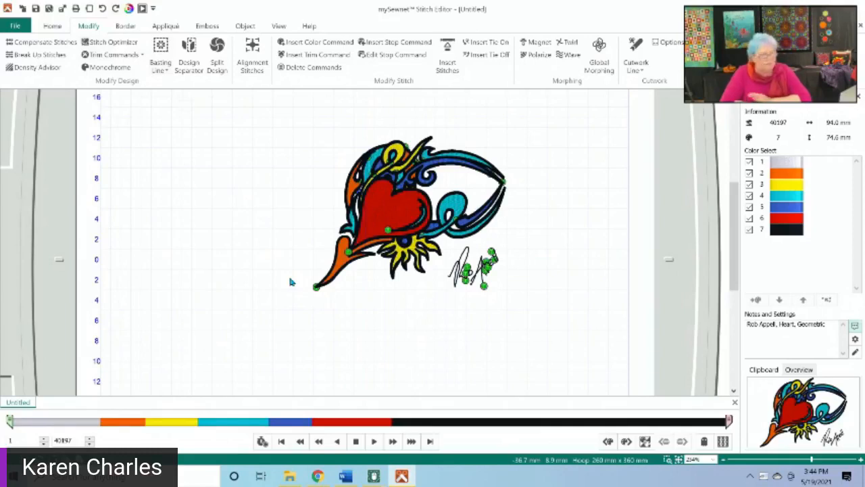
# Step: Hide the Dense areas in the heart's Density Advisor map, then reduce the denser areas to Light
pyautogui.click(25, 70)
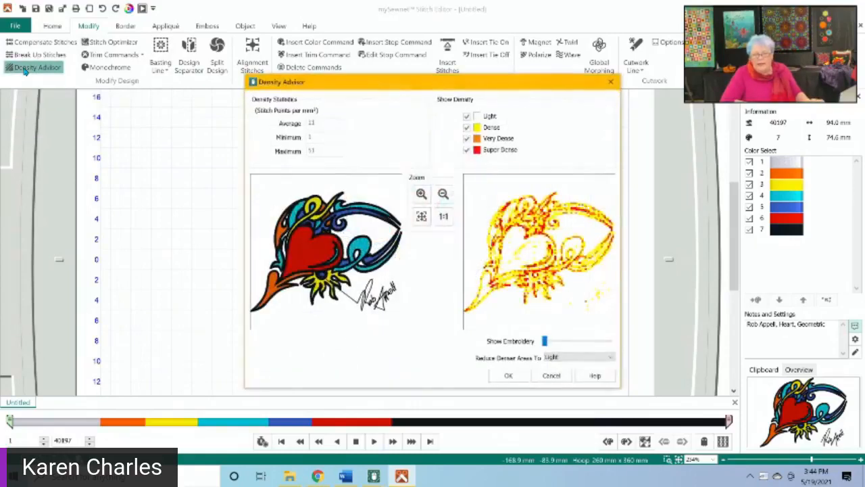
pyautogui.click(467, 139)
pyautogui.click(466, 129)
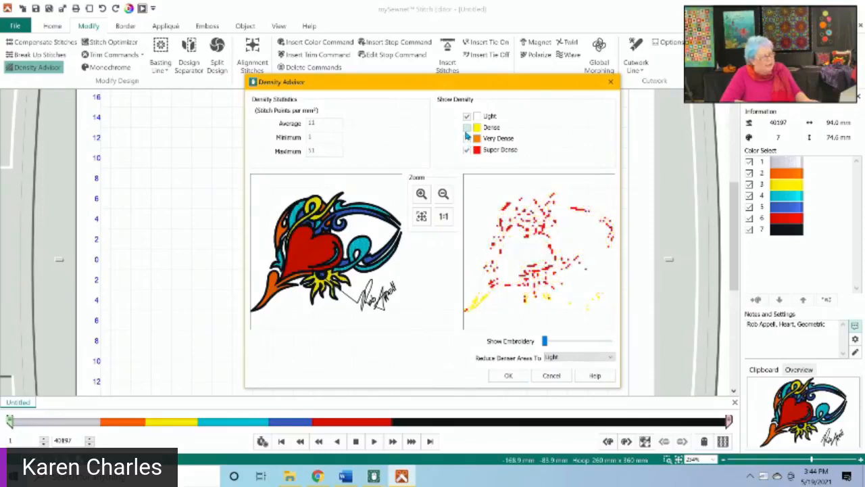
pyautogui.click(467, 138)
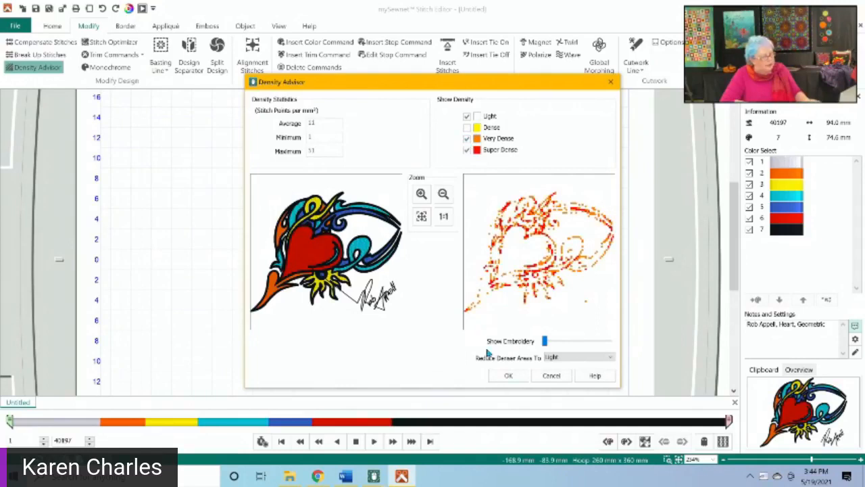
pyautogui.click(500, 378)
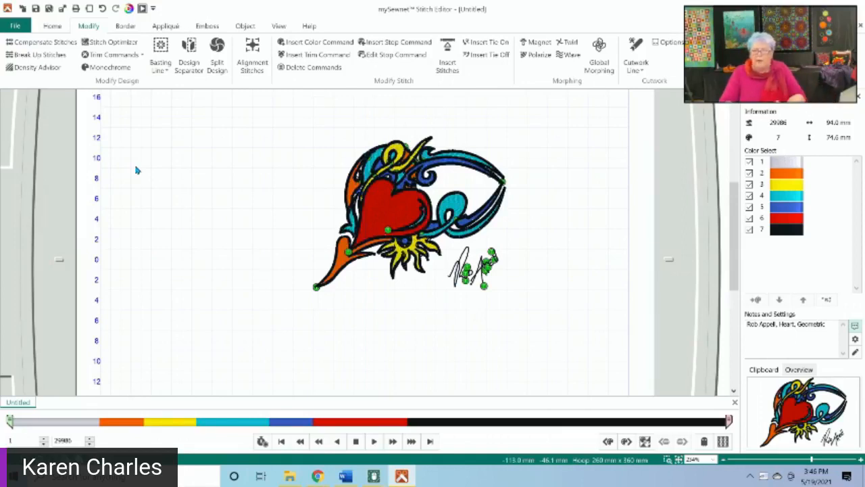
# Step: Run Stitch Optimizer on the heart, then undo both the optimization and the density reduction
pyautogui.click(111, 45)
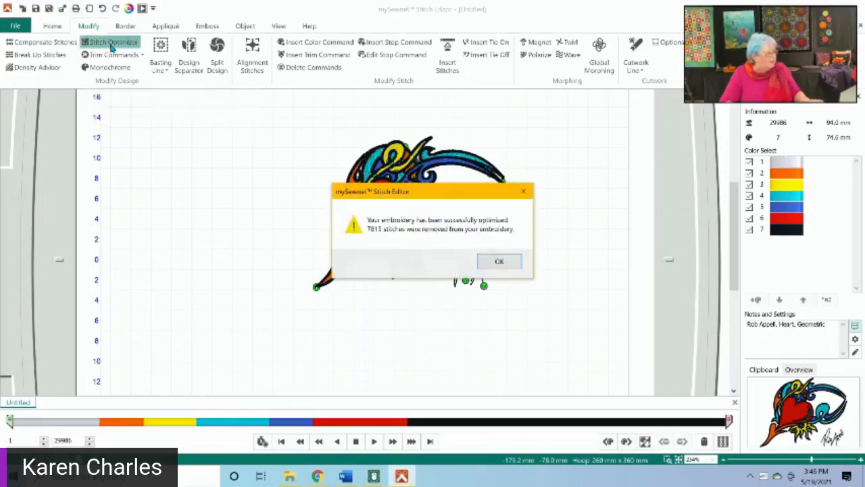
pyautogui.click(493, 264)
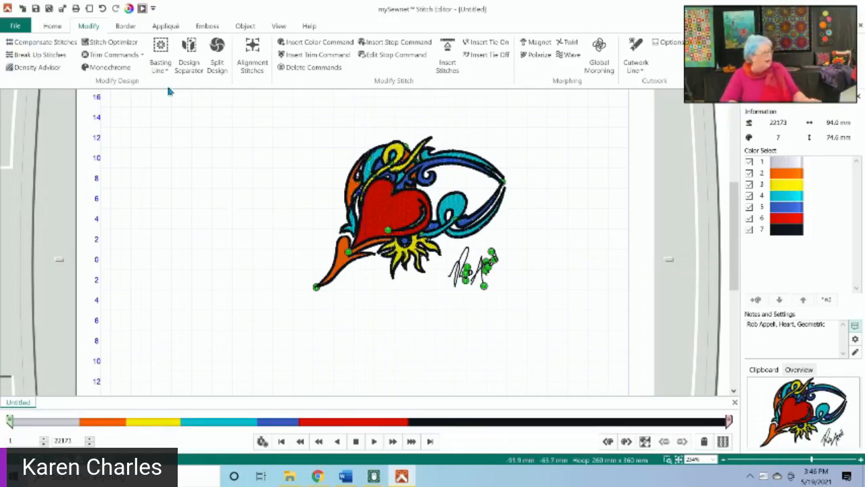
pyautogui.click(102, 10)
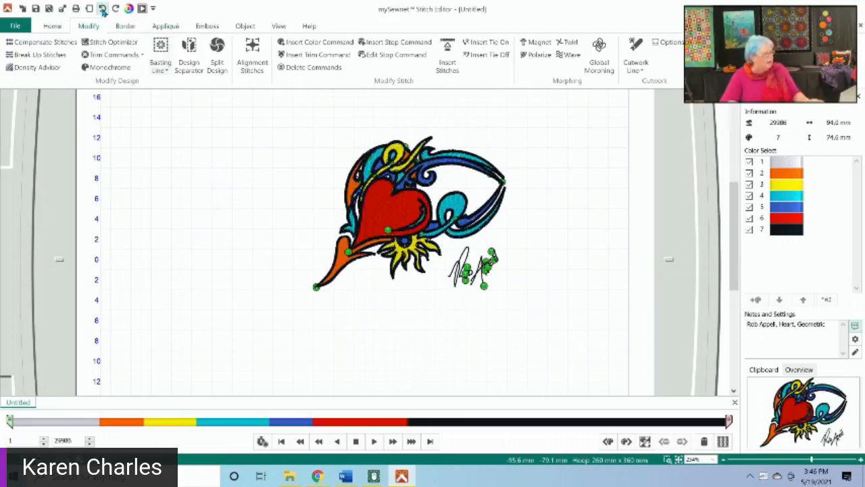
pyautogui.click(103, 10)
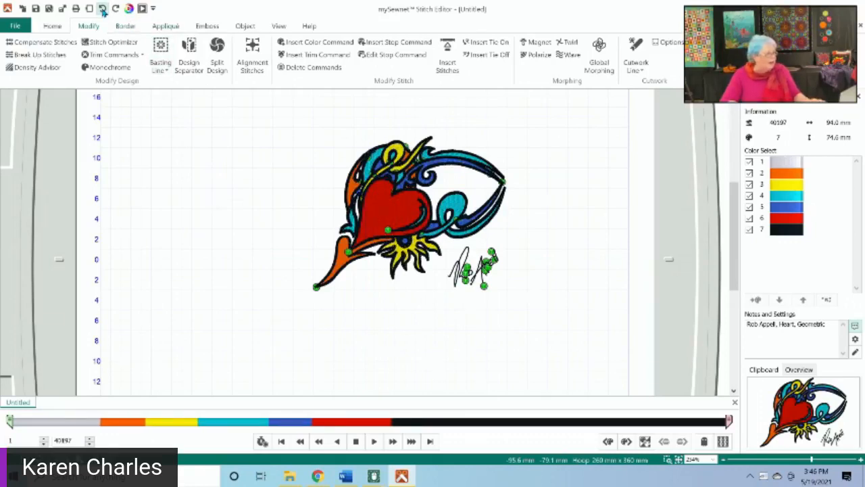
# Step: Emboss a single 10 mm concentric-squares stamp from the Tiles category into the middle of the red heart and inspect it up close
pyautogui.click(52, 26)
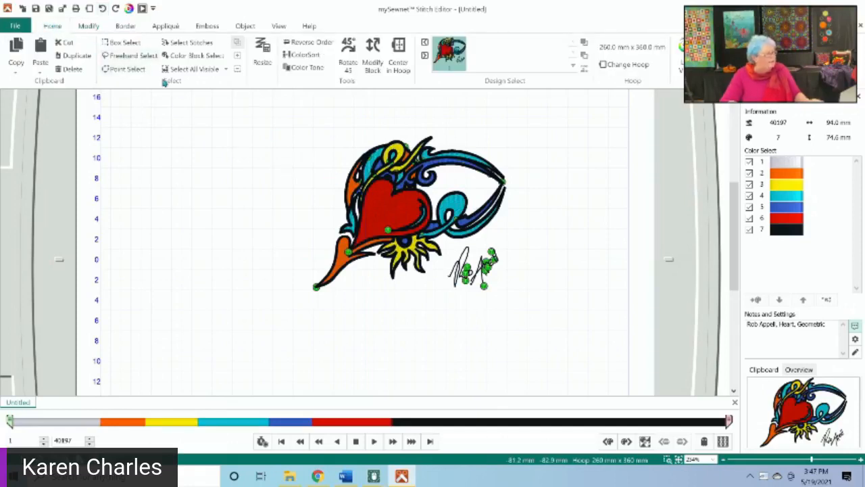
pyautogui.click(211, 28)
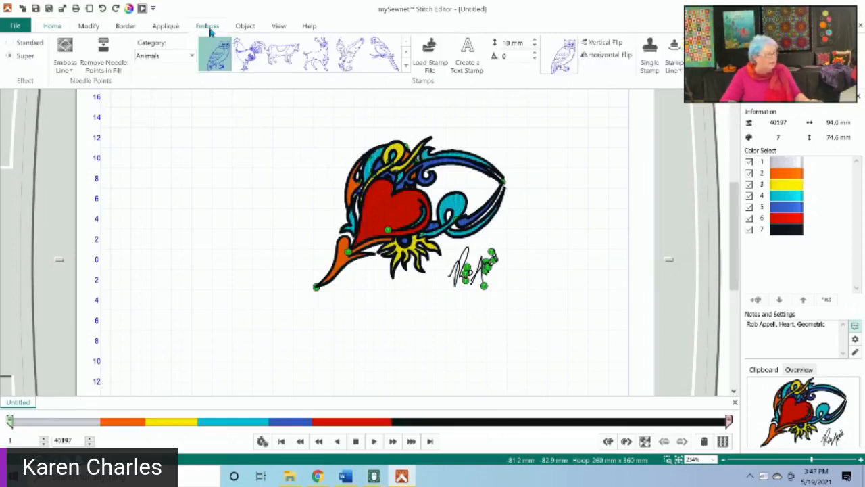
pyautogui.click(407, 69)
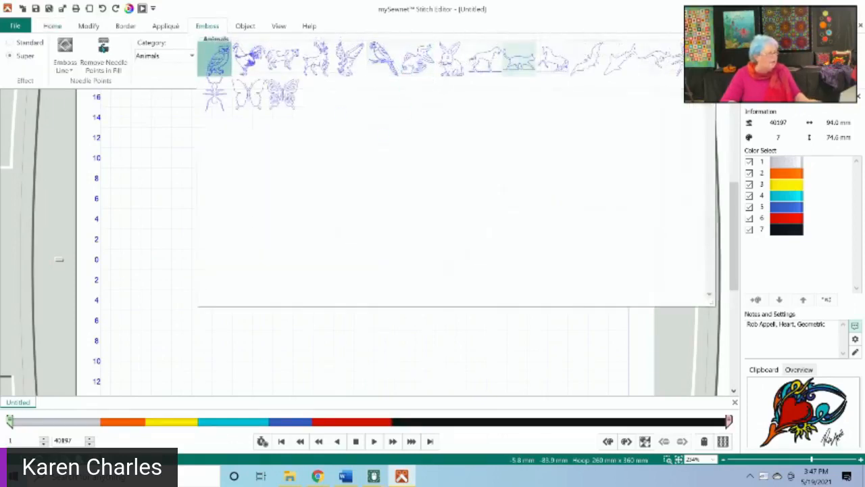
pyautogui.click(192, 57)
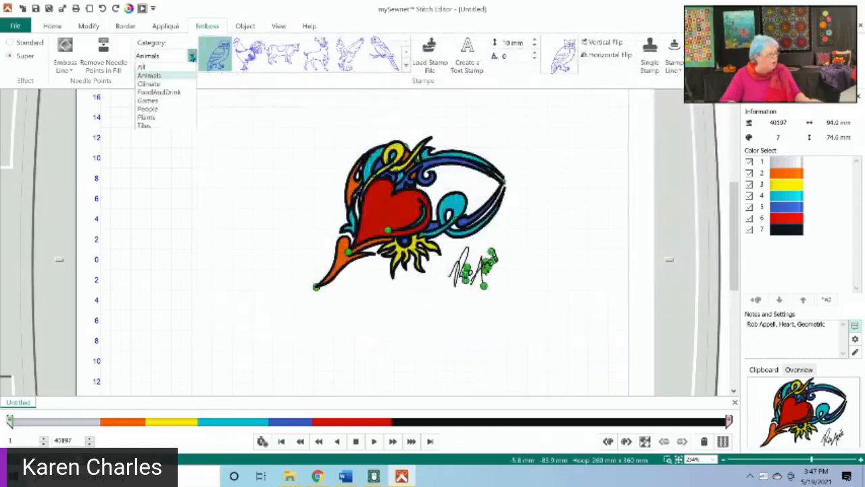
pyautogui.click(170, 126)
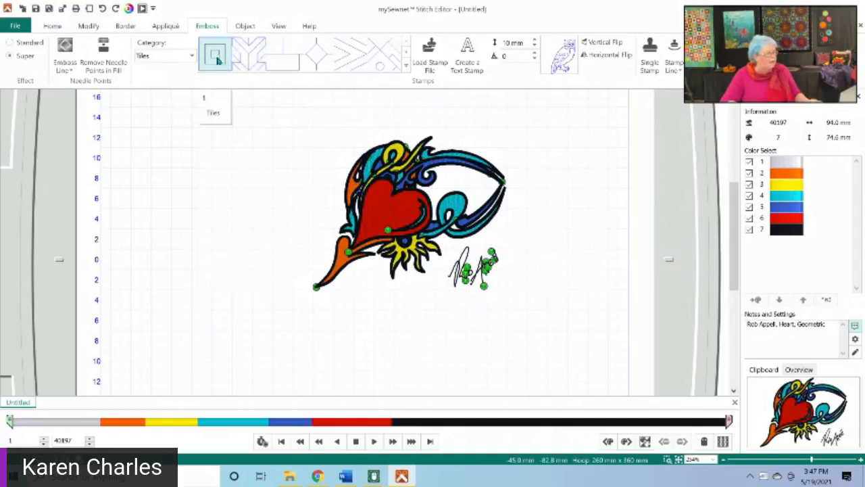
pyautogui.click(216, 51)
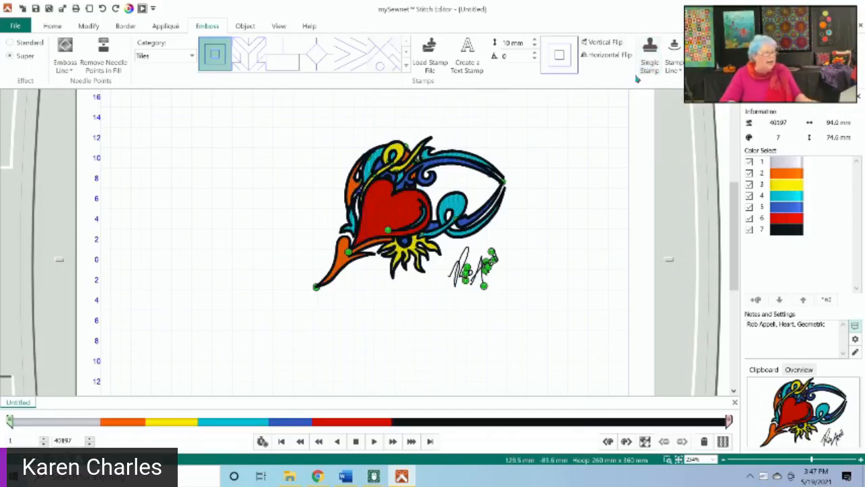
pyautogui.click(646, 63)
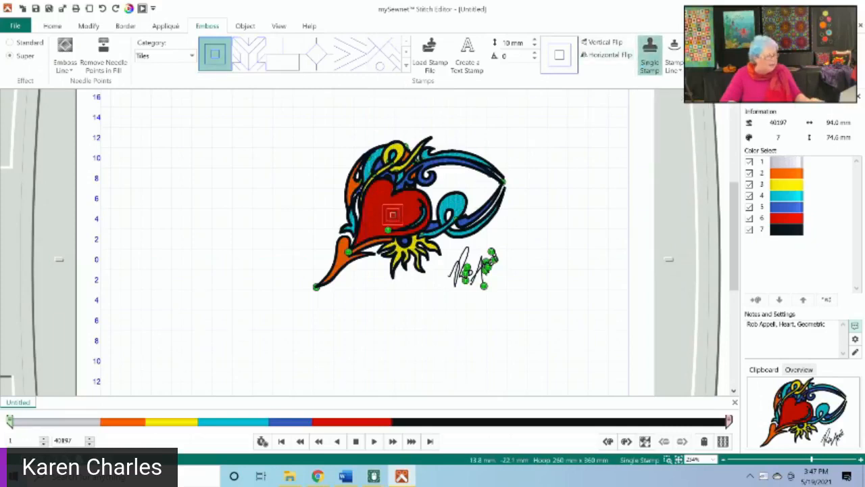
pyautogui.click(386, 210)
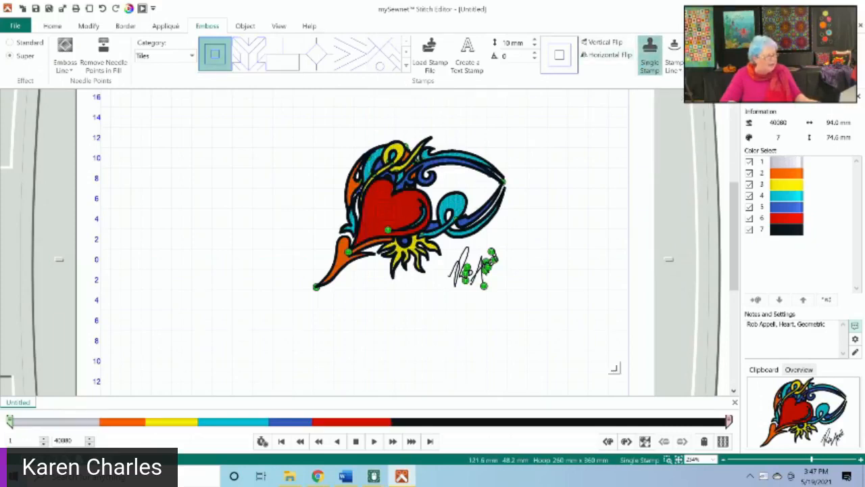
pyautogui.click(668, 460)
pyautogui.moveTo(362, 192); pyautogui.dragTo(421, 240)
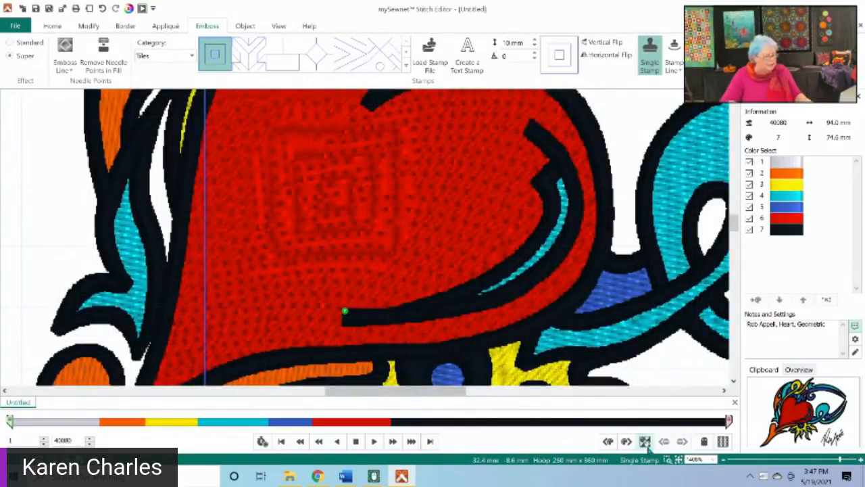
pyautogui.click(678, 461)
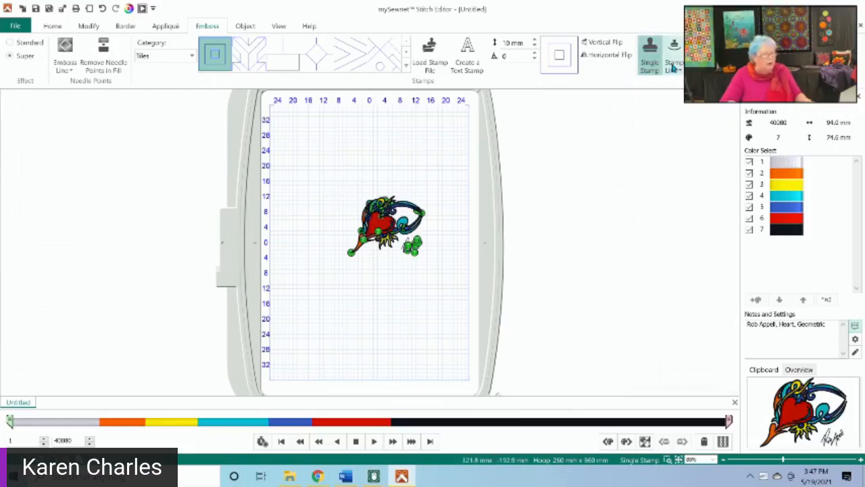
# Step: Try a freehand line of 10 mm square tile stamps curving from above the heart design down to its left side
pyautogui.click(668, 460)
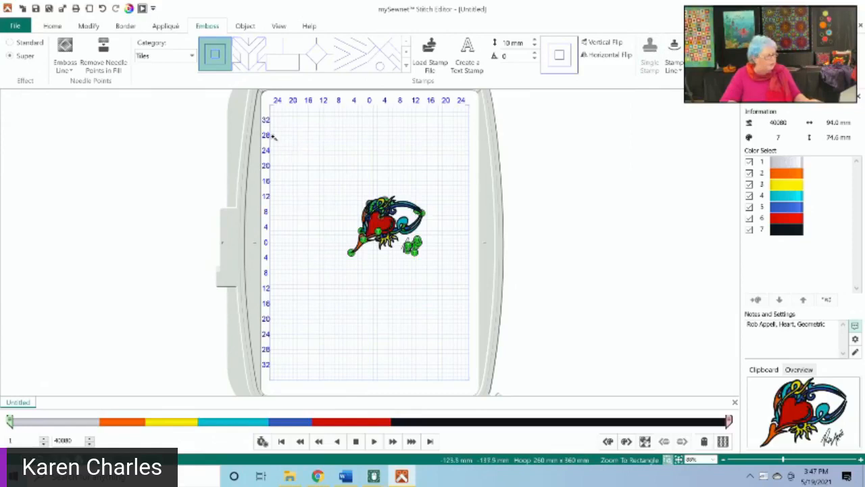
pyautogui.moveTo(272, 137); pyautogui.dragTo(463, 299)
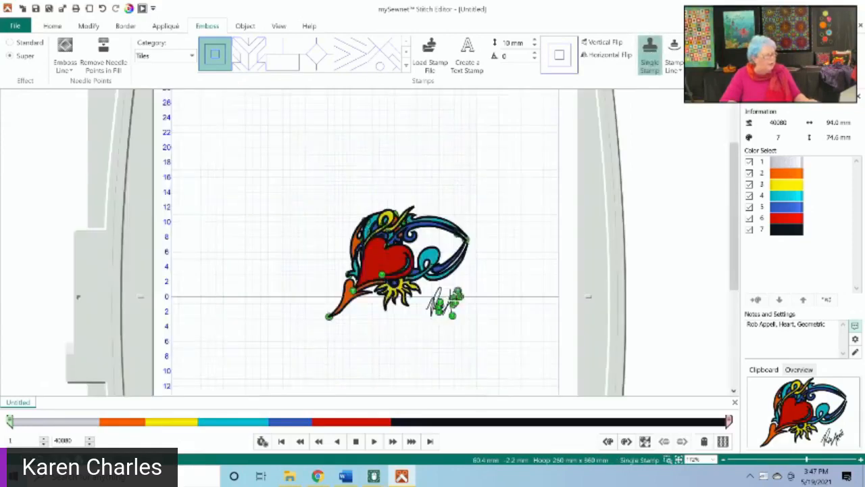
pyautogui.click(673, 63)
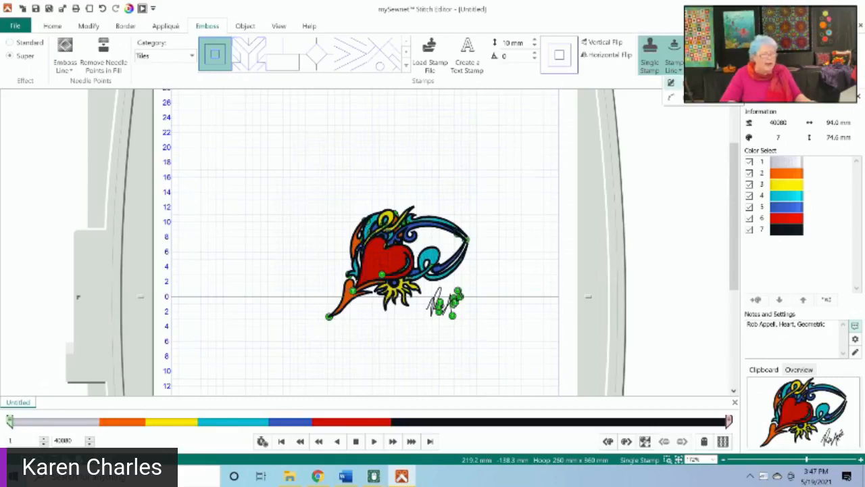
pyautogui.click(671, 96)
pyautogui.moveTo(402, 181)
pyautogui.mouseDown()
pyautogui.moveTo(379, 177)
pyautogui.moveTo(346, 193)
pyautogui.moveTo(305, 249)
pyautogui.moveTo(240, 252)
pyautogui.mouseUp()
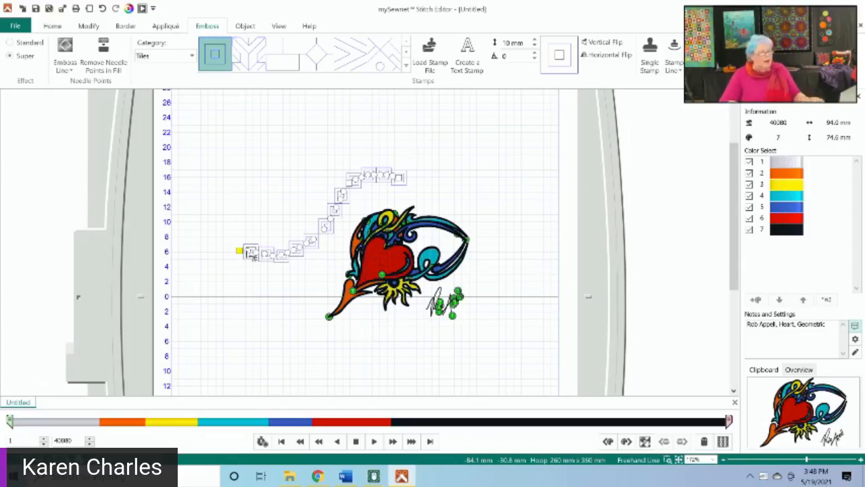
pyautogui.click(290, 257)
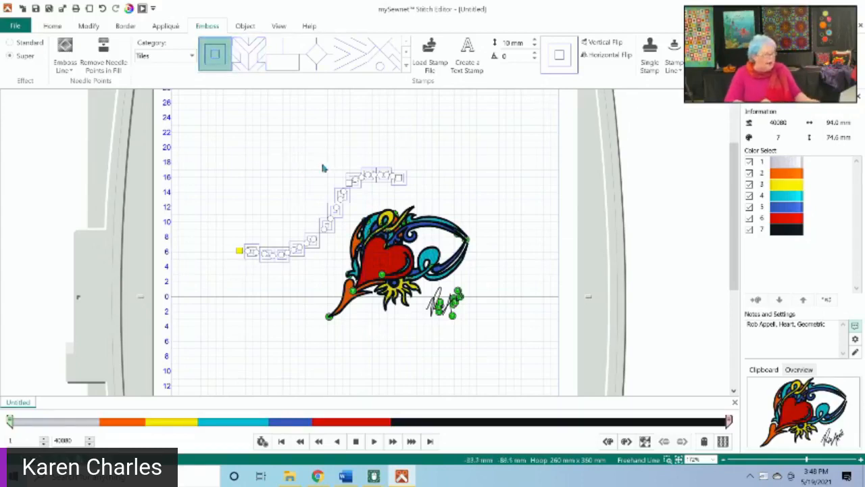
pyautogui.click(52, 25)
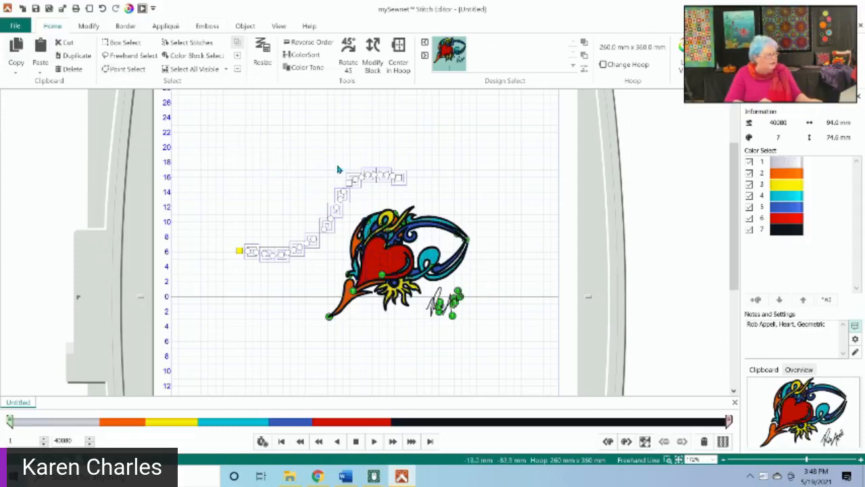
pyautogui.click(298, 187)
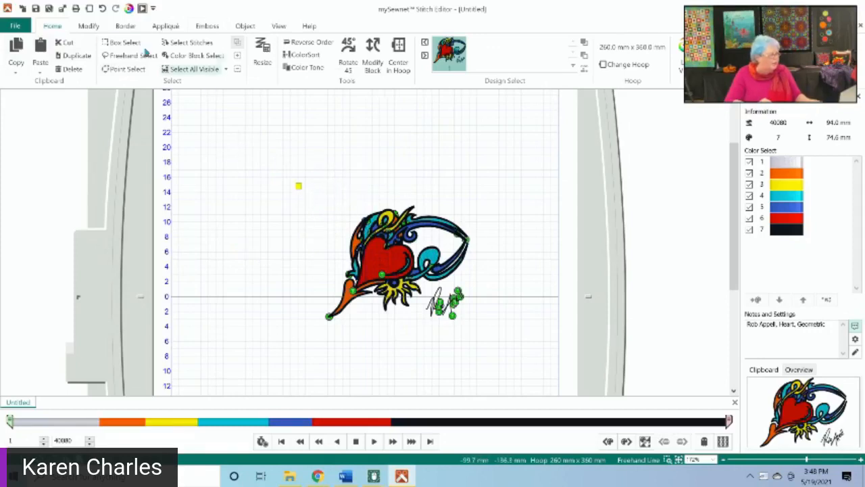
# Step: Outline the whole heart embroidery with a 10 mm margin and create an external border from that line
pyautogui.click(126, 27)
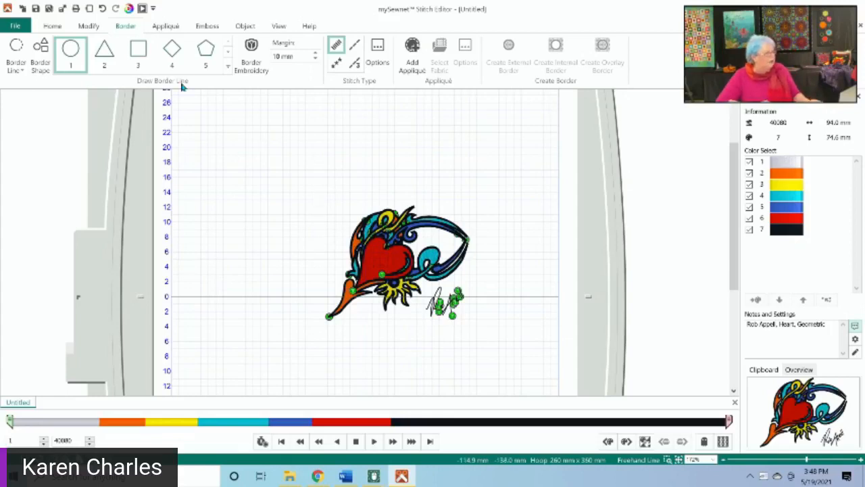
pyautogui.click(250, 58)
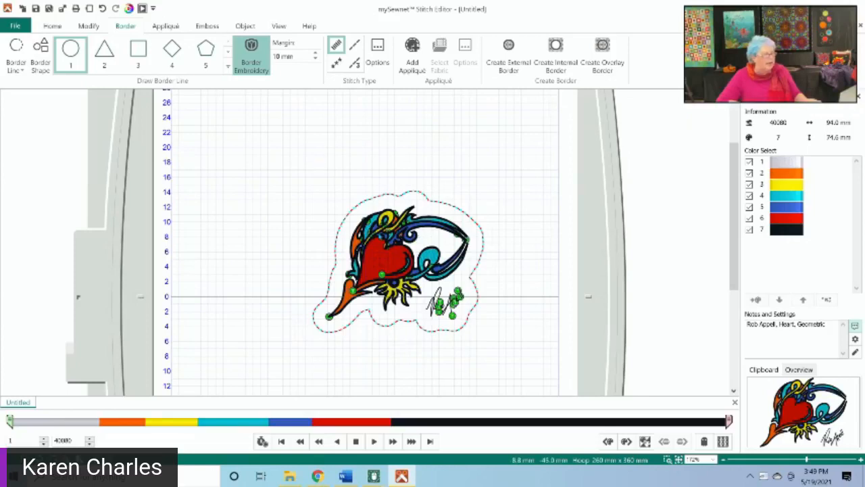
pyautogui.click(508, 64)
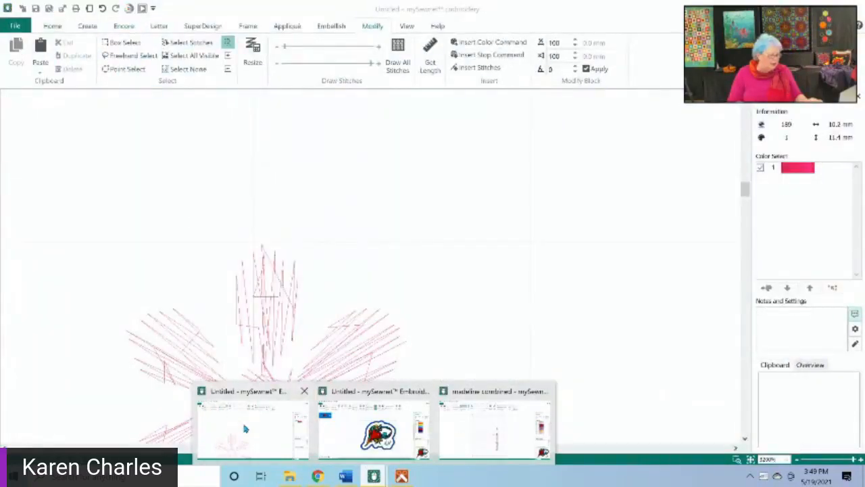
# Step: Switch to the mySewnet Embroidery window with the pink flower and cut both the flower and the green leaves from the hoop
pyautogui.click(246, 429)
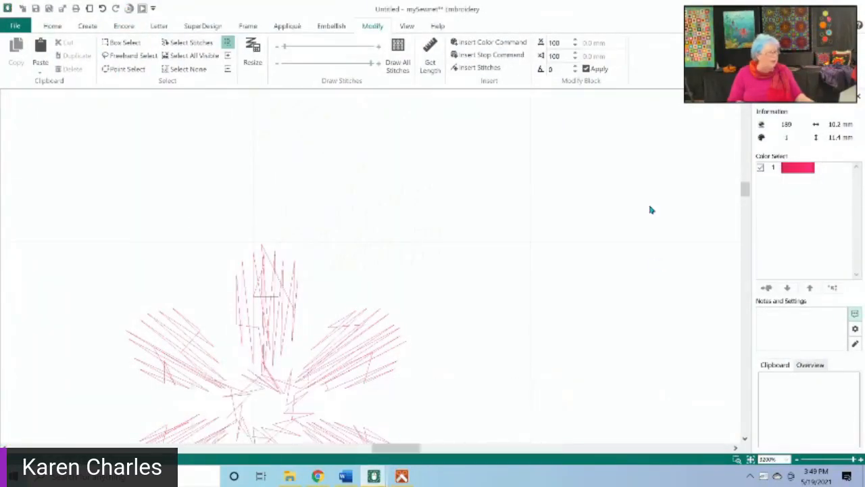
pyautogui.click(50, 27)
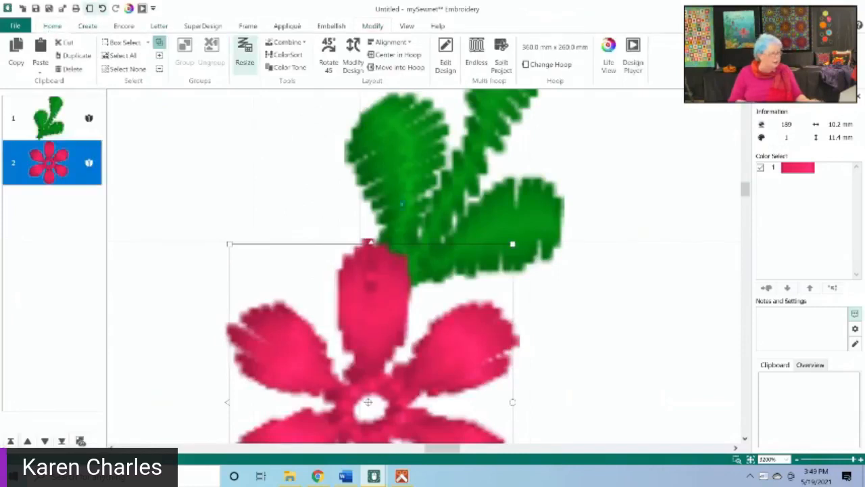
pyautogui.click(750, 460)
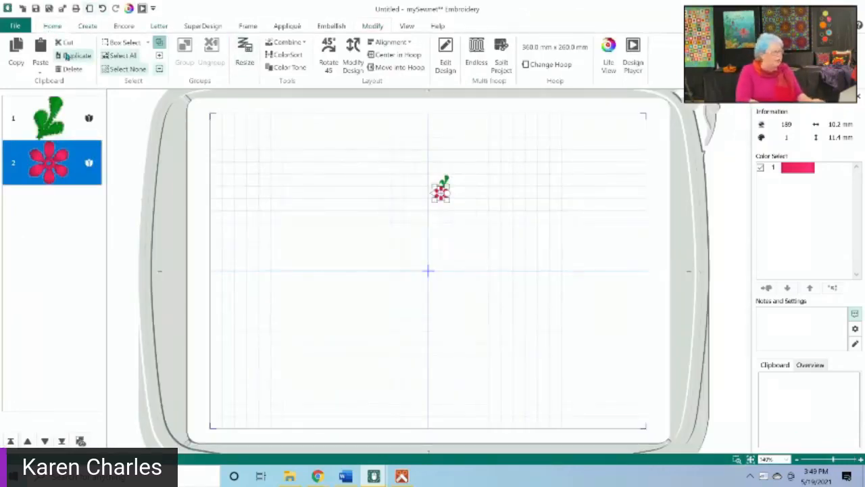
pyautogui.click(119, 55)
pyautogui.click(60, 43)
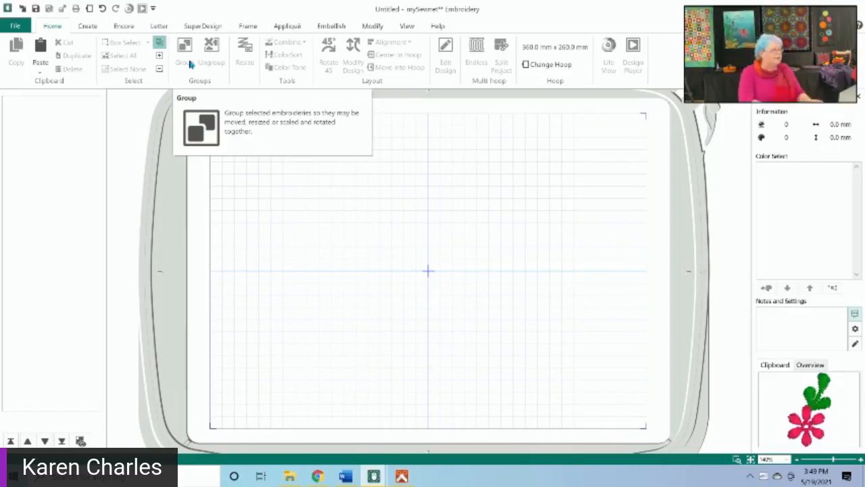
# Step: Browse the lettering font gallery and choose the two-color font Wendi 2C UC 25-60mm
pyautogui.click(155, 27)
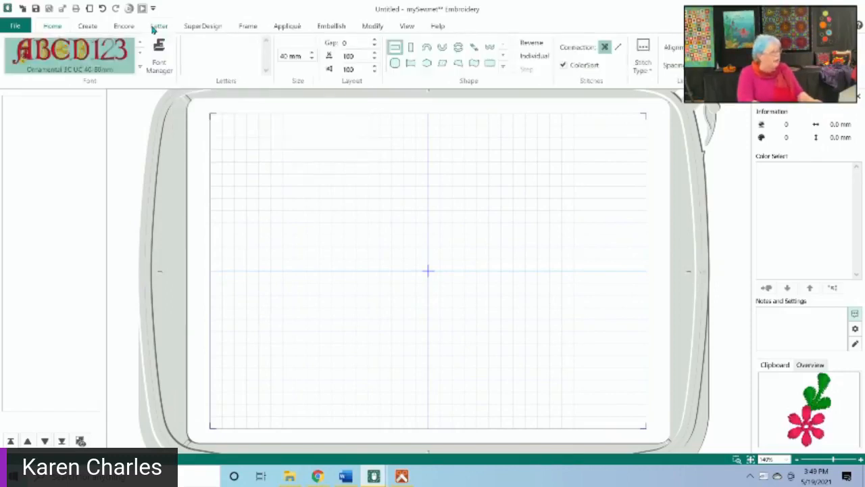
pyautogui.click(140, 70)
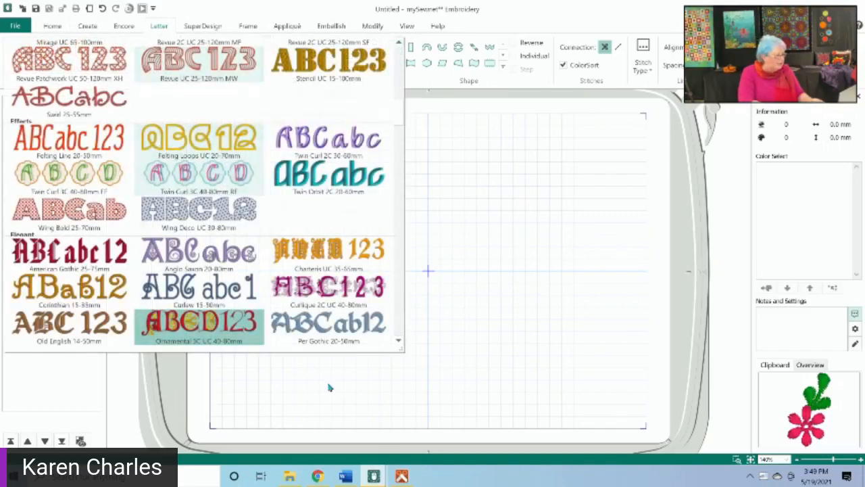
pyautogui.moveTo(404, 124); pyautogui.dragTo(400, 164)
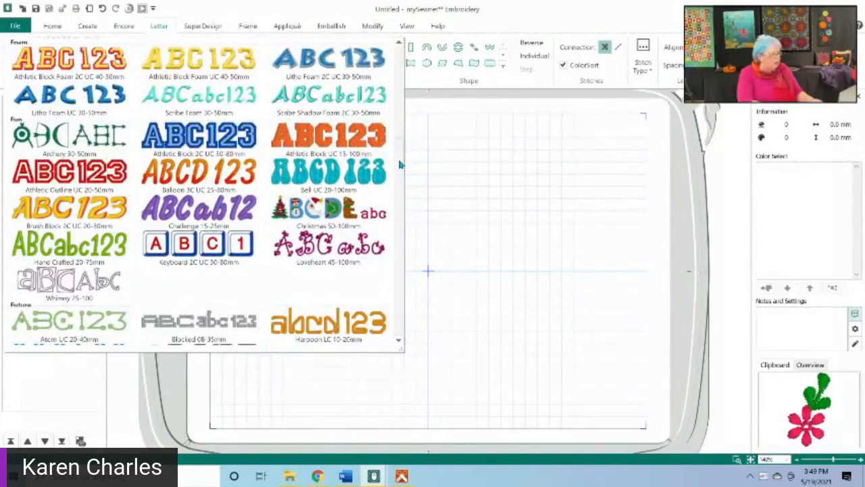
pyautogui.scroll(-1, 385, 166)
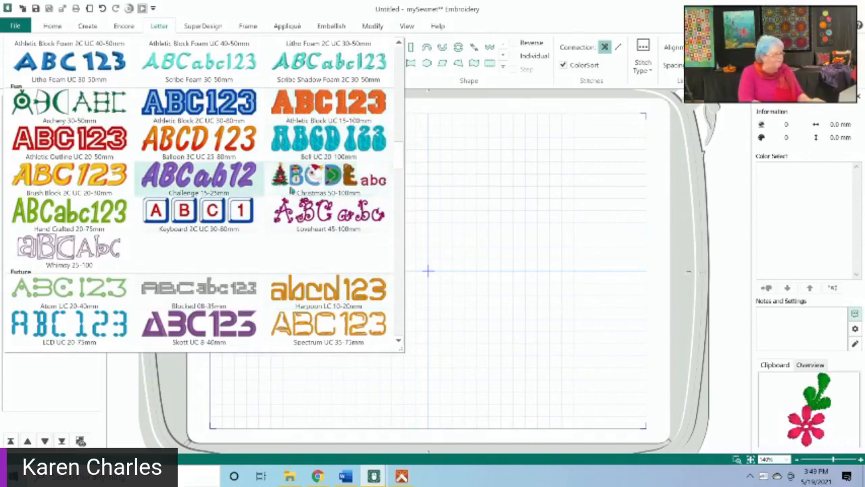
pyautogui.scroll(-3, 400, 179)
pyautogui.moveTo(400, 180); pyautogui.dragTo(400, 225)
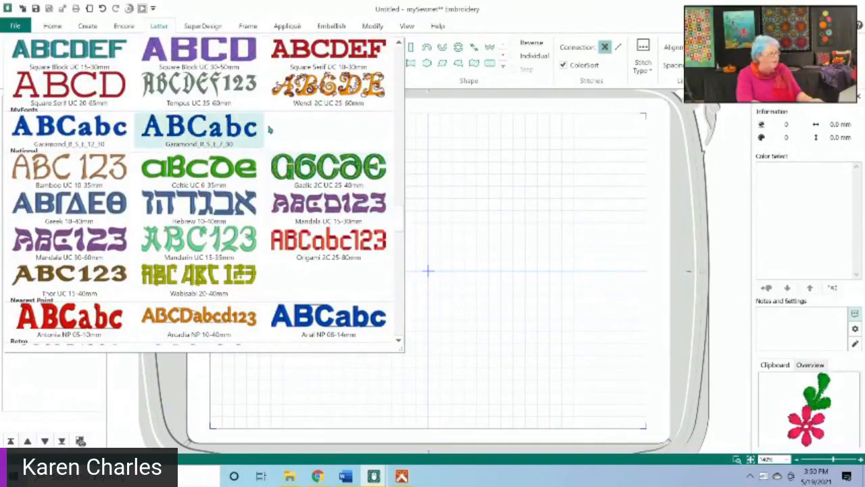
pyautogui.click(302, 98)
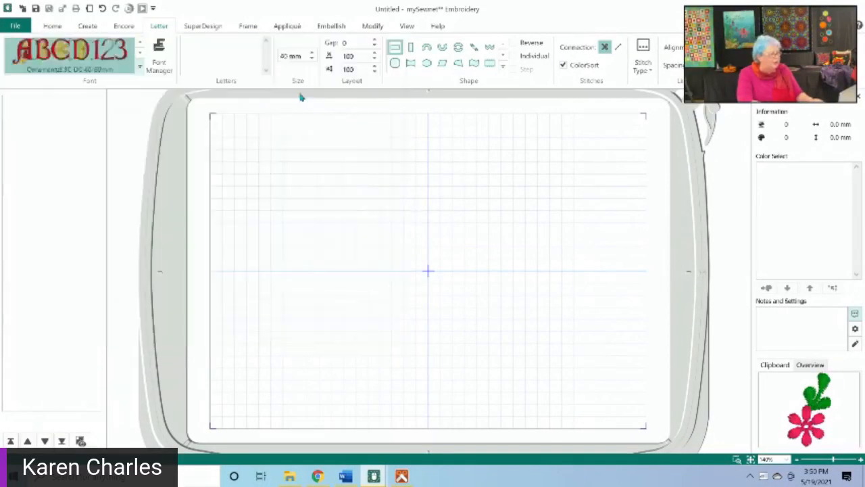
# Step: Enter a first name as the lettering text and create it in the middle of the empty hoop
pyautogui.click(212, 48)
pyautogui.write('Karen')
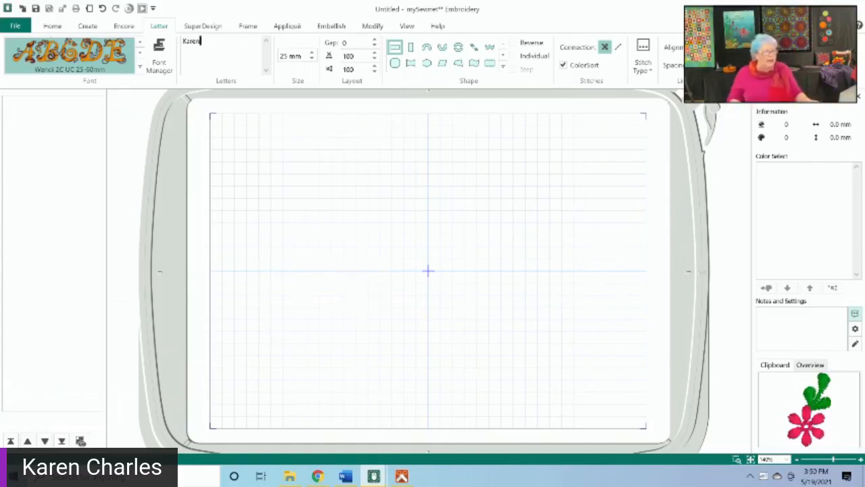
pyautogui.press('Return')
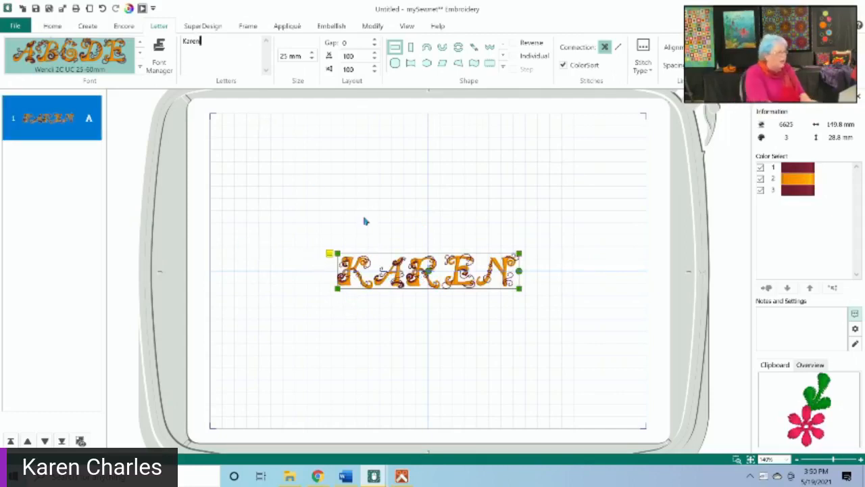
# Step: Delete the Wendi lettering from the hoop
pyautogui.click(444, 292)
pyautogui.click(430, 283)
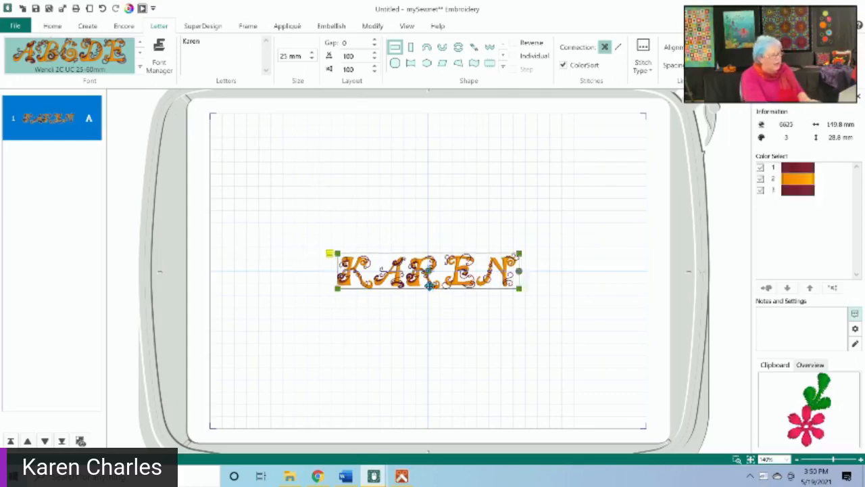
pyautogui.press('Delete')
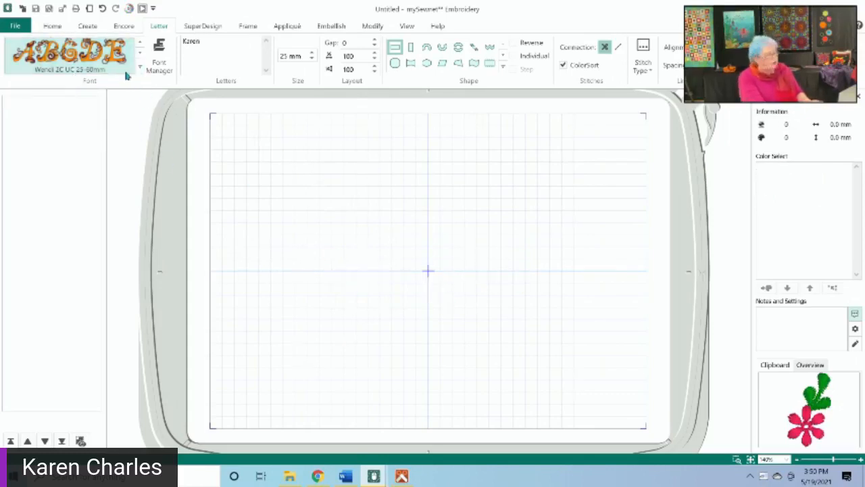
# Step: Create the same name in the Braid 30-80mm script font and enlarge the lettering to about 150 mm wide
pyautogui.click(142, 73)
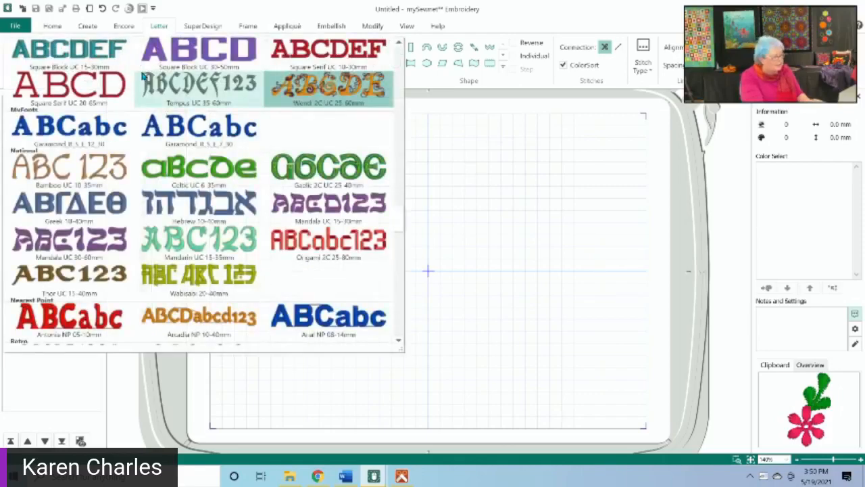
pyautogui.moveTo(401, 215); pyautogui.dragTo(396, 259)
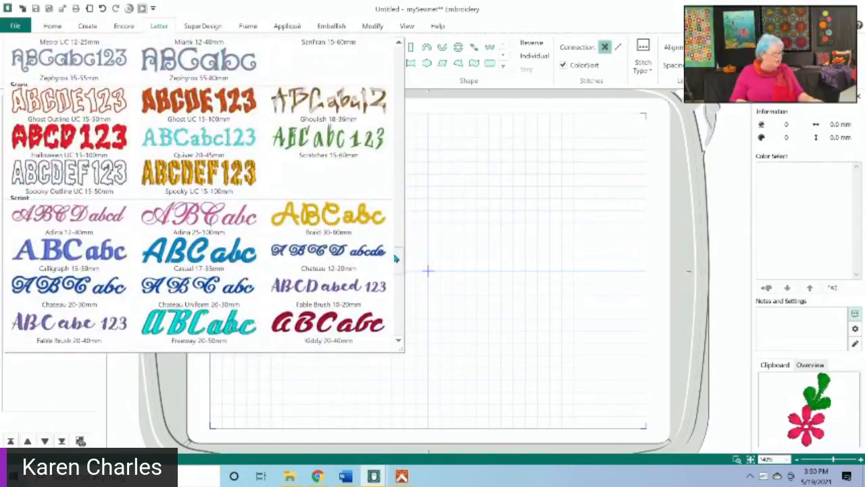
pyautogui.click(337, 220)
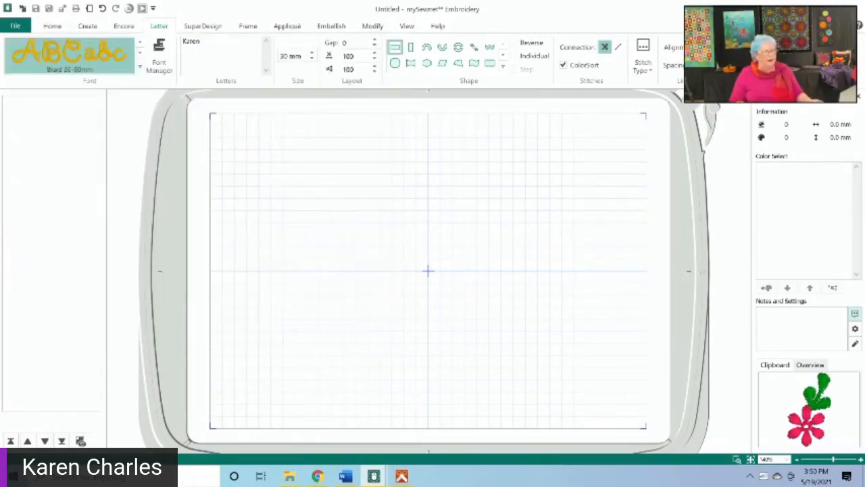
pyautogui.press('Return')
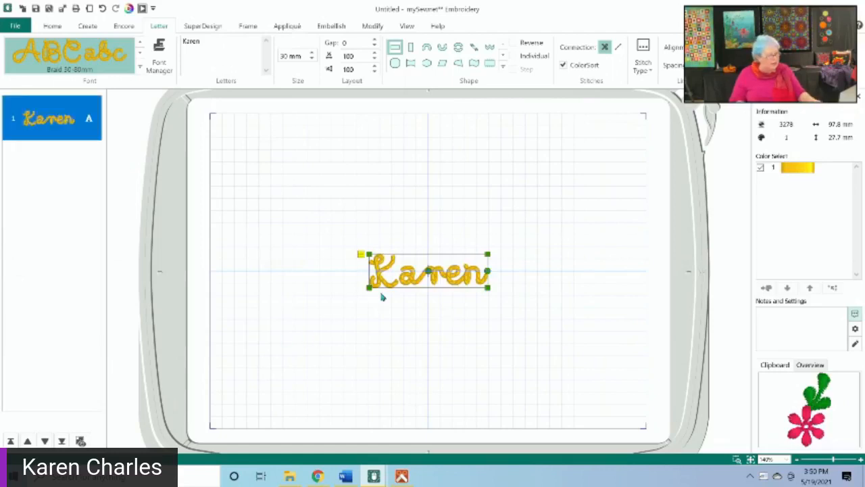
pyautogui.moveTo(368, 287); pyautogui.dragTo(307, 313)
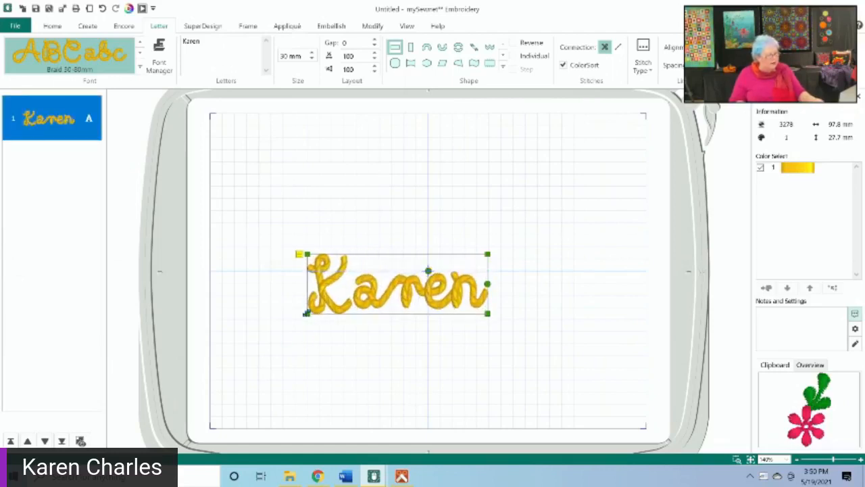
# Step: Copy the enlarged braid lettering and switch to the mySewnet Stitch Editor window with the heart design
pyautogui.click(52, 27)
pyautogui.click(16, 49)
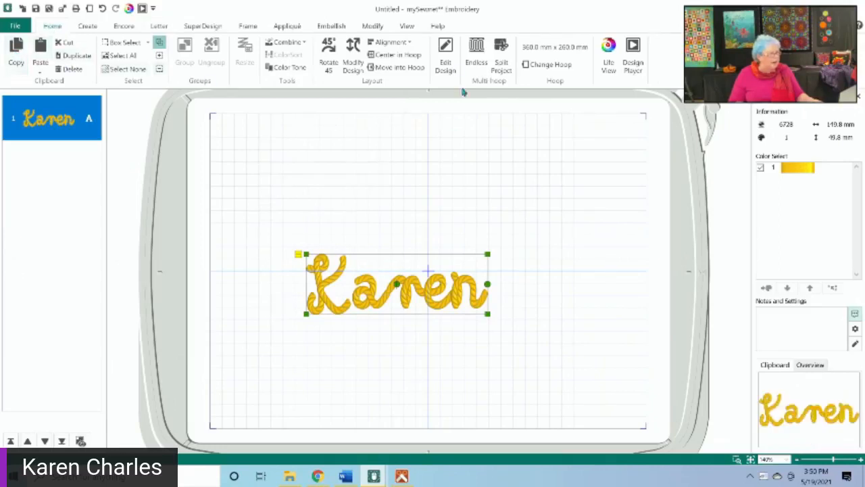
pyautogui.click(444, 51)
pyautogui.click(448, 70)
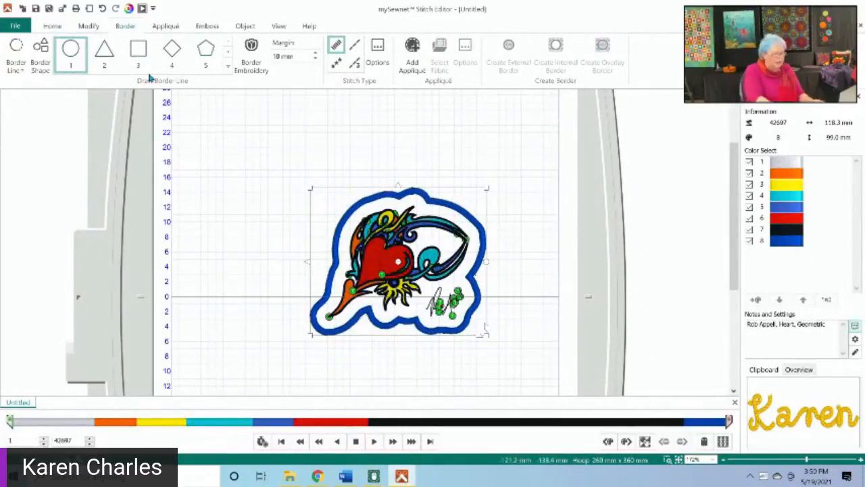
# Step: Undo the heart's external border and paste the copied lettering, accepting its conversion to fixed embroidery stitches
pyautogui.hotkey('ctrl', 'z')
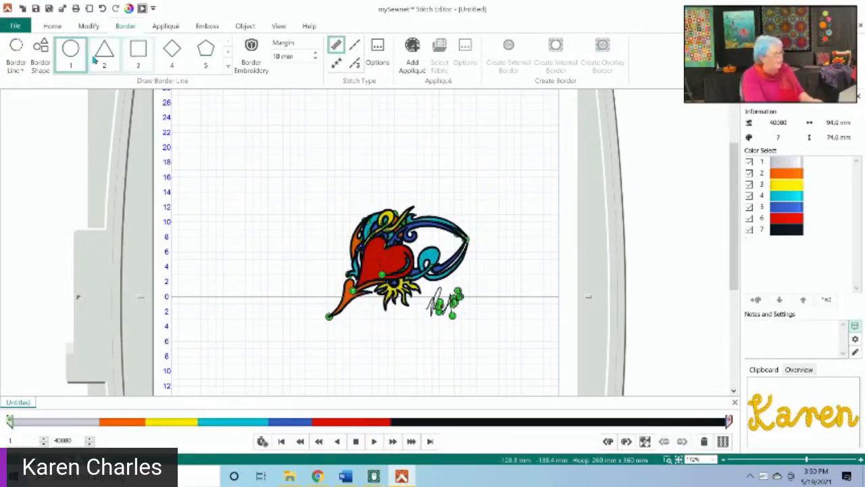
pyautogui.click(53, 26)
pyautogui.click(41, 48)
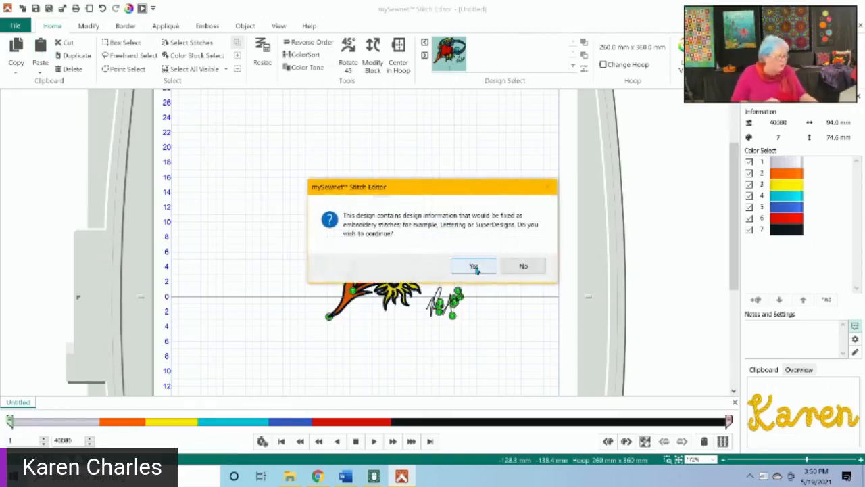
pyautogui.click(476, 268)
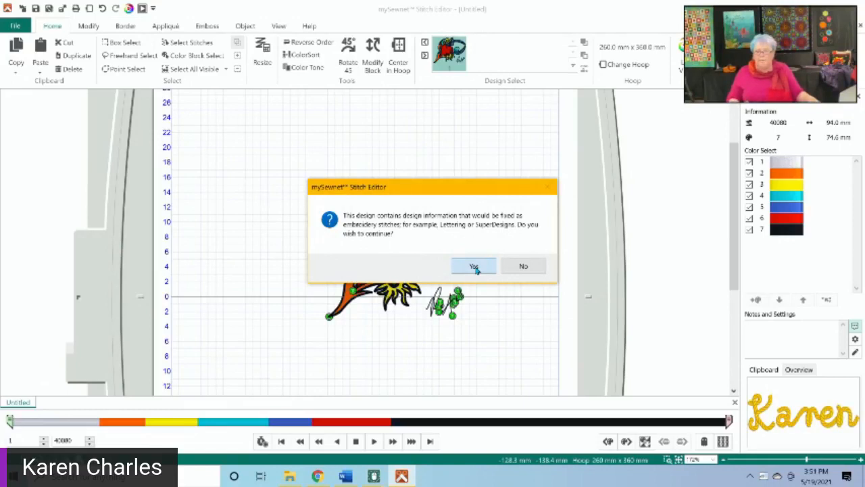
pyautogui.click(476, 267)
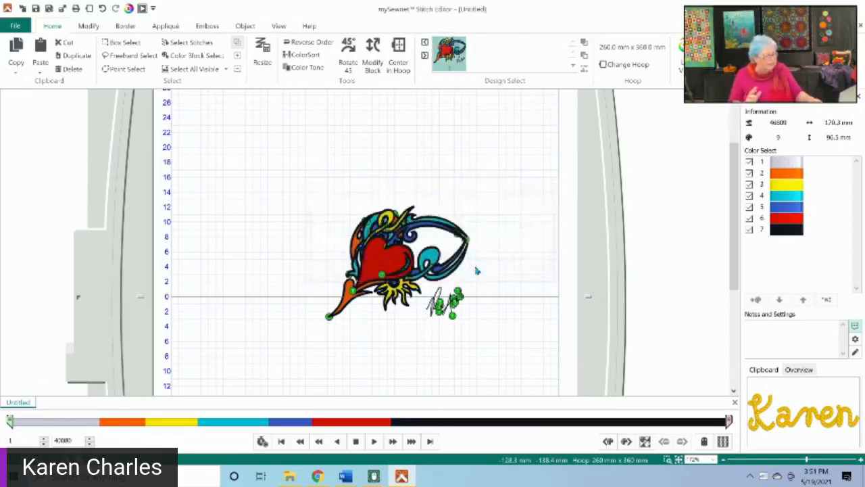
# Step: Move the pasted lettering above the heart design and deselect it
pyautogui.moveTo(311, 339); pyautogui.dragTo(351, 182)
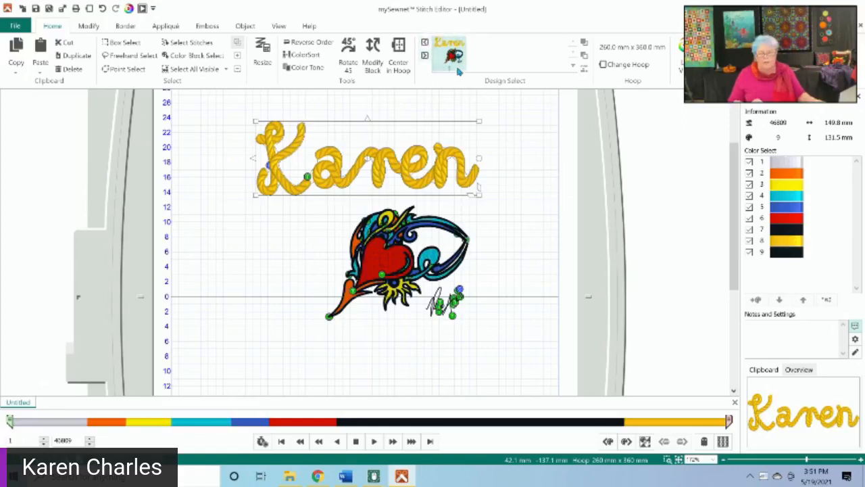
pyautogui.click(408, 271)
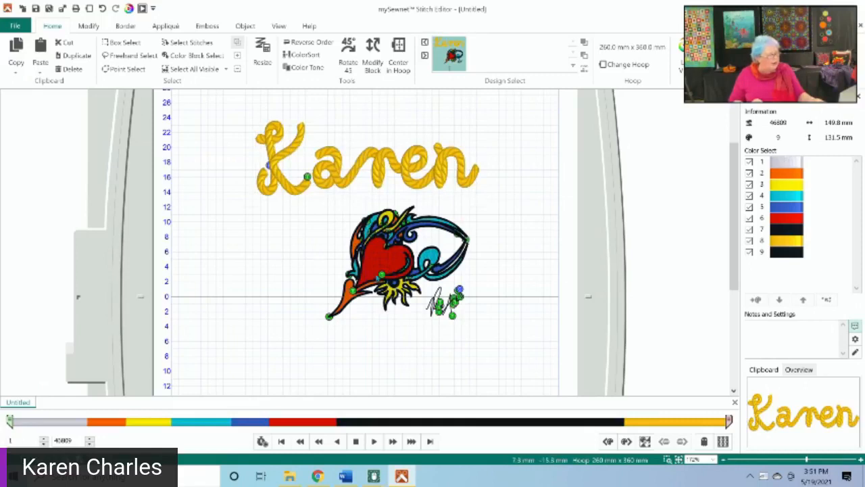
pyautogui.click(15, 25)
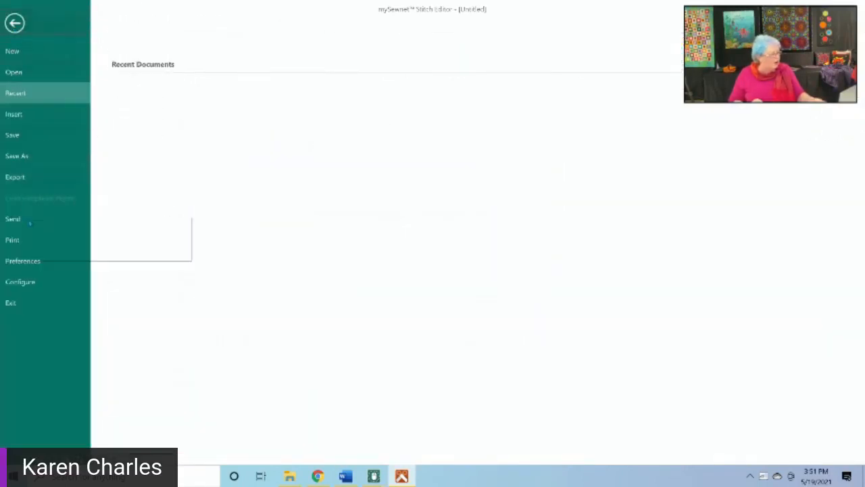
pyautogui.click(14, 26)
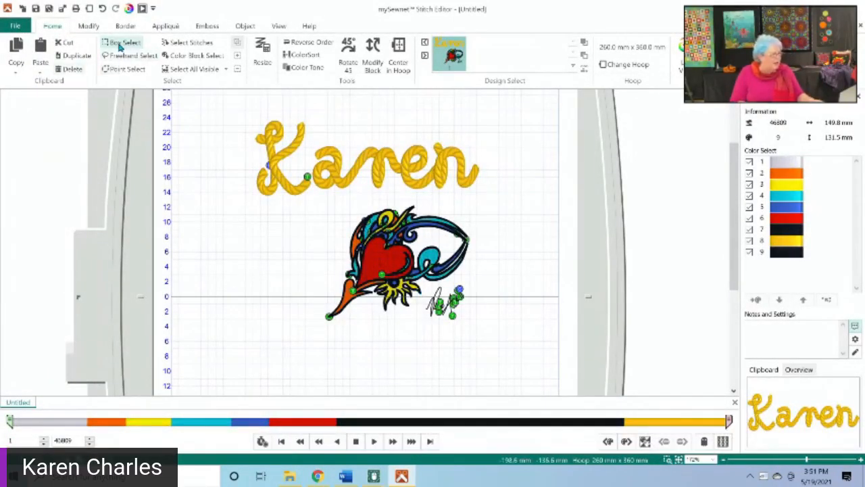
# Step: Delete the heart design and its leftover stitches with Box Select, keeping only the lettering
pyautogui.click(120, 46)
pyautogui.moveTo(332, 201); pyautogui.dragTo(482, 342)
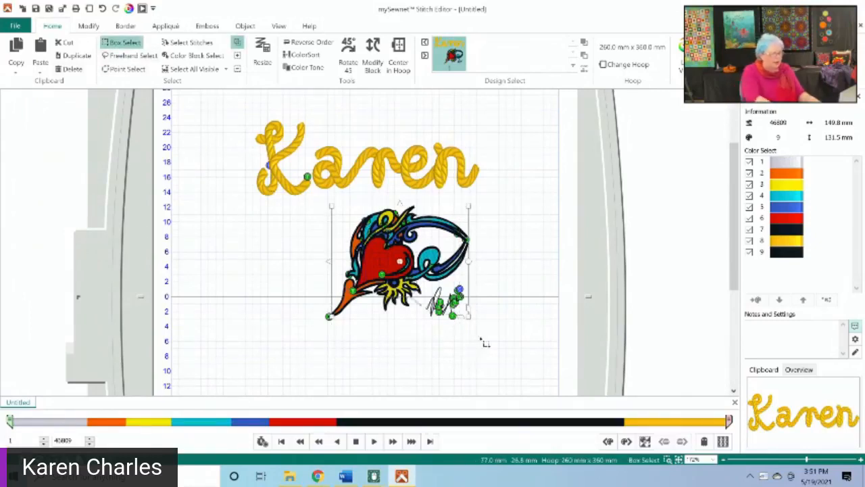
pyautogui.press('Delete')
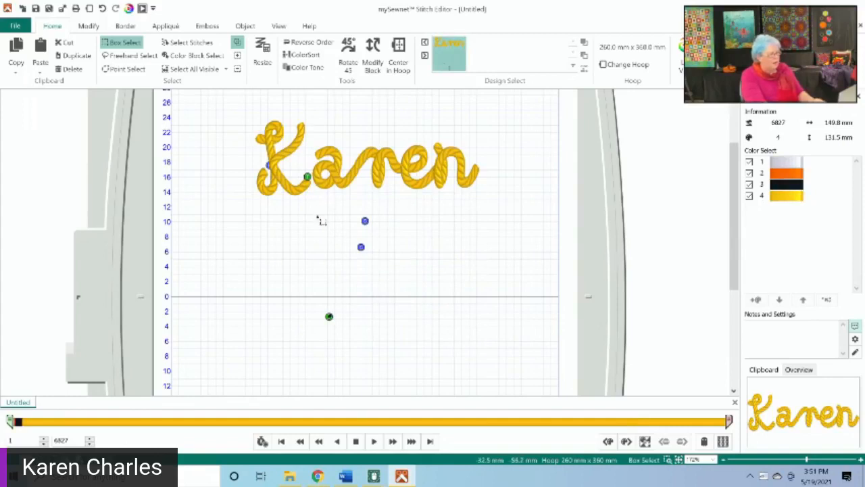
pyautogui.moveTo(312, 219); pyautogui.dragTo(391, 335)
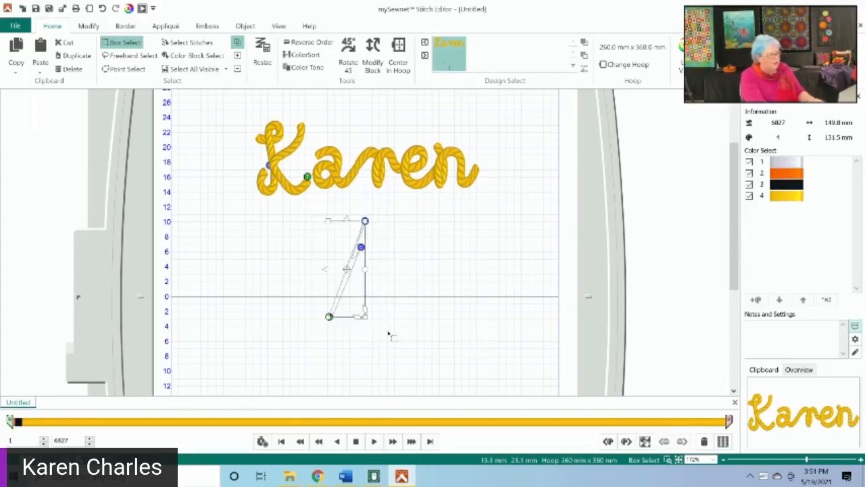
pyautogui.press('Delete')
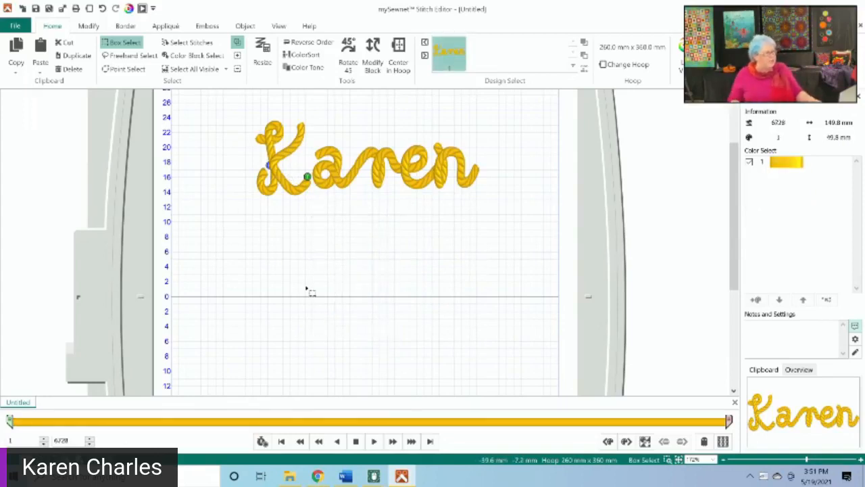
# Step: Box-select the whole lettering and move it straight down to where the heart was
pyautogui.click(113, 45)
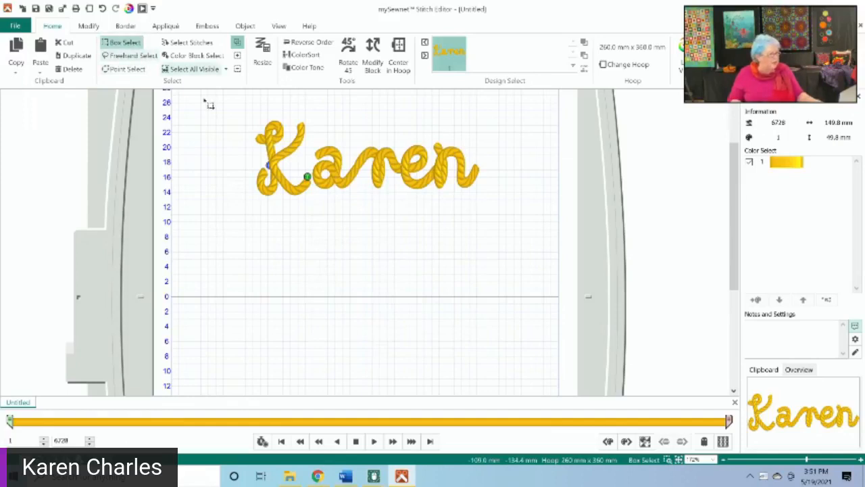
pyautogui.moveTo(228, 116); pyautogui.dragTo(509, 218)
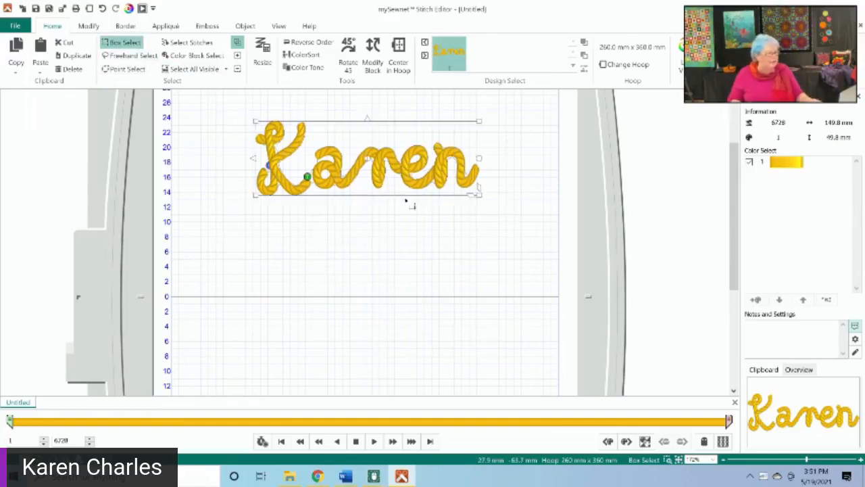
pyautogui.moveTo(400, 188); pyautogui.dragTo(403, 288)
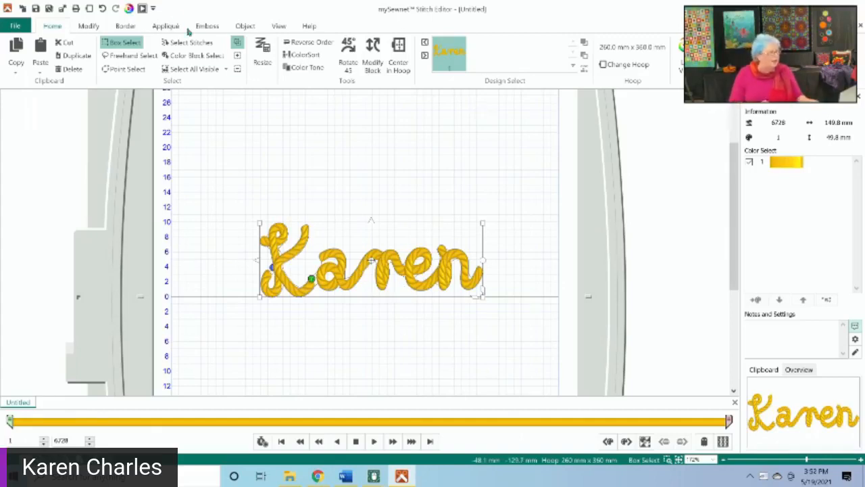
# Step: Outline the lettering with a 10 mm margin and create an external border from that line
pyautogui.click(126, 26)
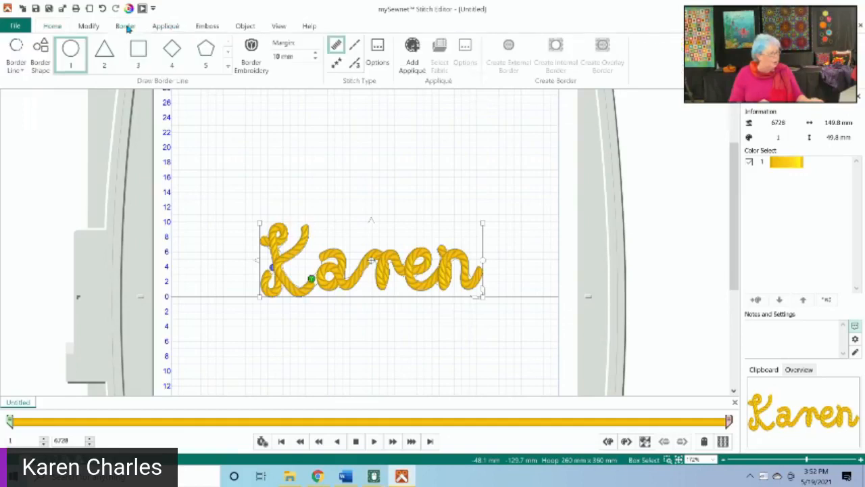
pyautogui.click(253, 71)
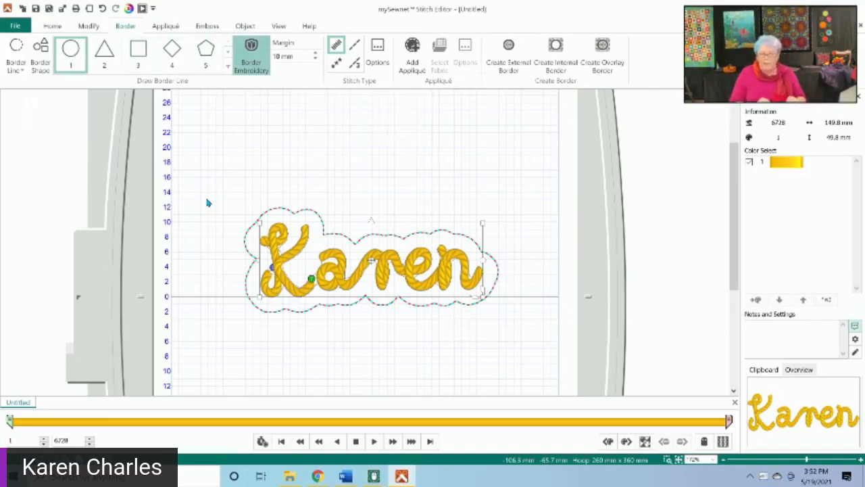
pyautogui.click(511, 62)
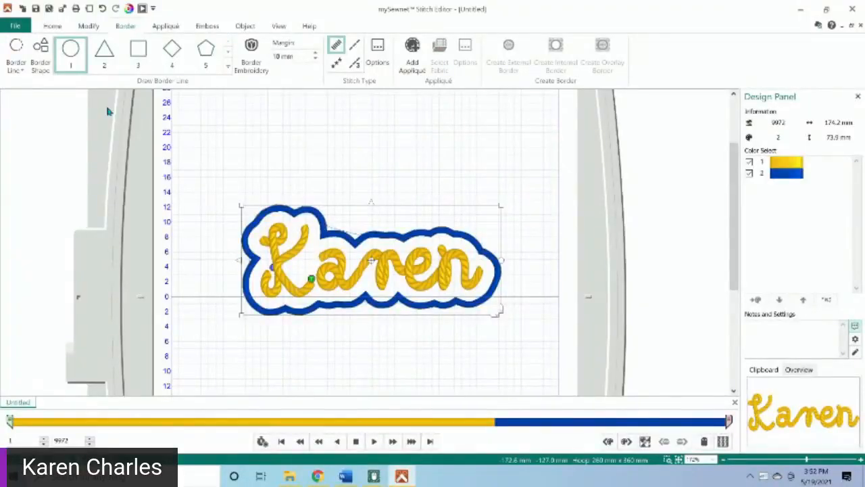
pyautogui.click(164, 28)
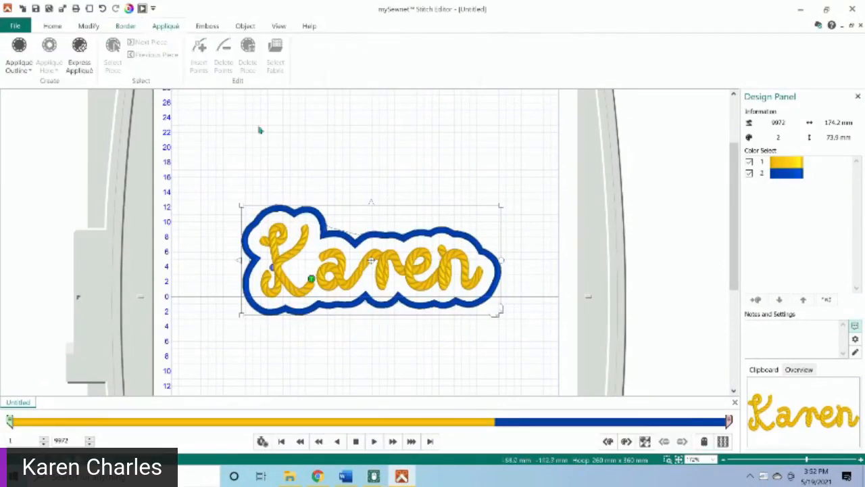
pyautogui.click(207, 28)
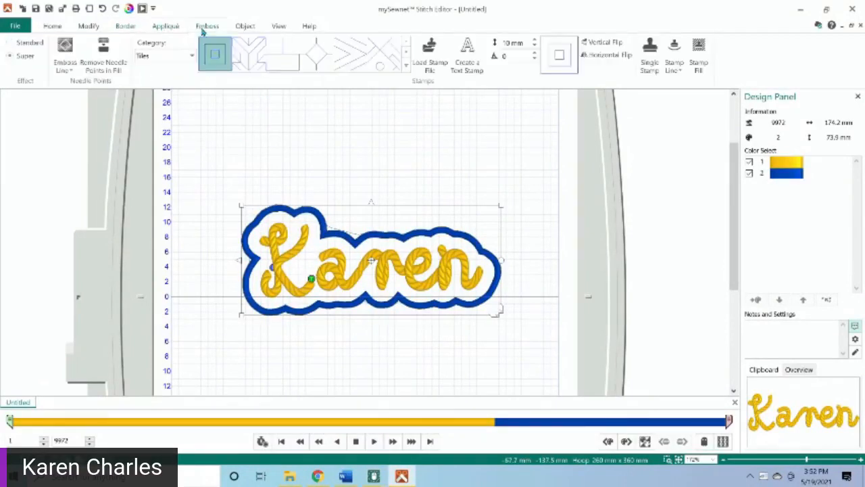
pyautogui.click(246, 27)
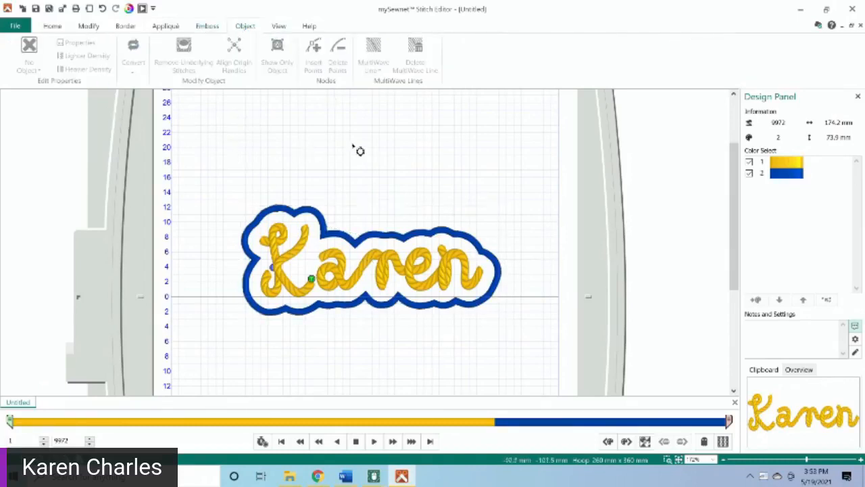
# Step: Copy the bordered lettering from Stitch Editor and paste it into the project with the floral designs in mySewnet Embroidery
pyautogui.click(52, 26)
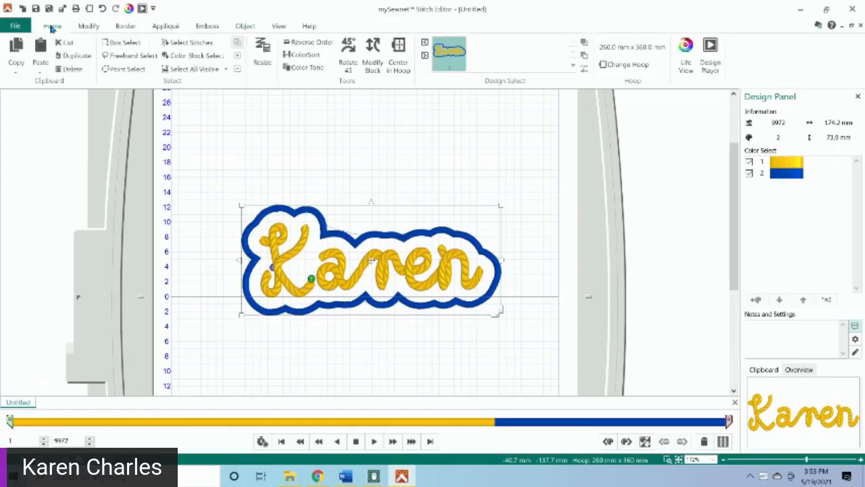
pyautogui.click(16, 49)
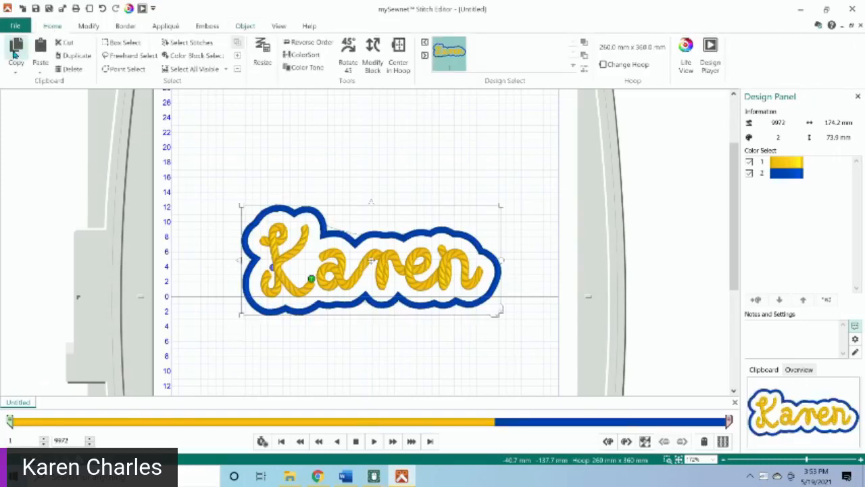
pyautogui.moveTo(373, 476)
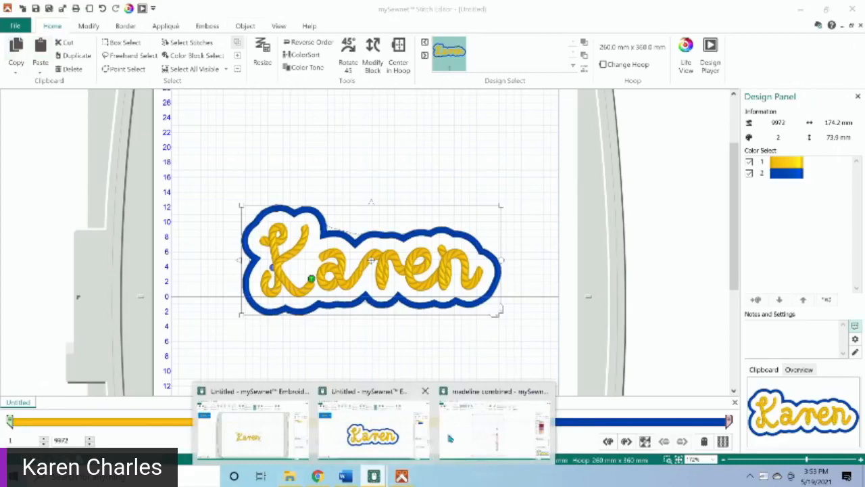
pyautogui.click(465, 440)
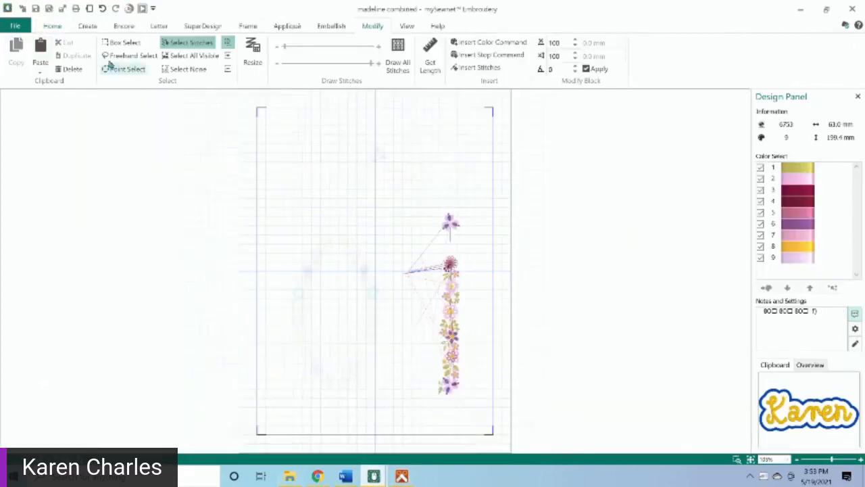
pyautogui.click(52, 26)
pyautogui.click(42, 48)
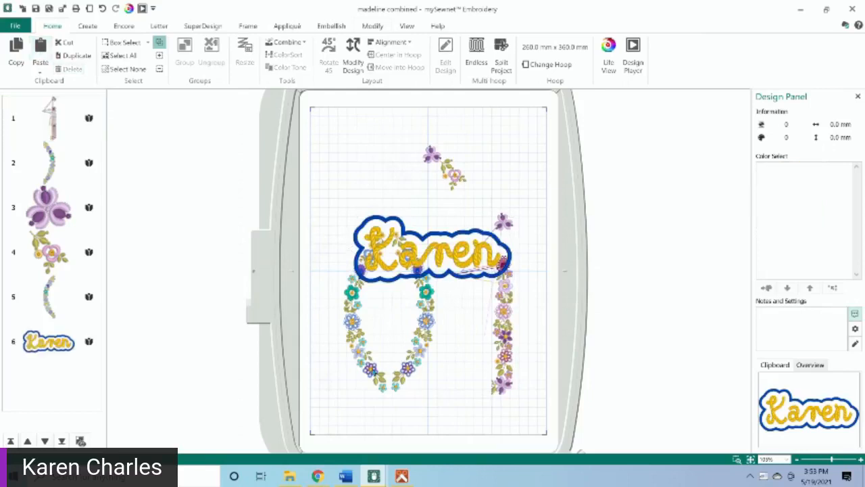
# Step: Delete all the floral designs from the hoop, keeping only the bordered lettering
pyautogui.click(359, 333)
pyautogui.press('Delete')
pyautogui.click(419, 355)
pyautogui.press('Delete')
pyautogui.click(515, 384)
pyautogui.press('Delete')
pyautogui.click(444, 172)
pyautogui.press('Delete')
pyautogui.click(433, 155)
pyautogui.press('Delete')
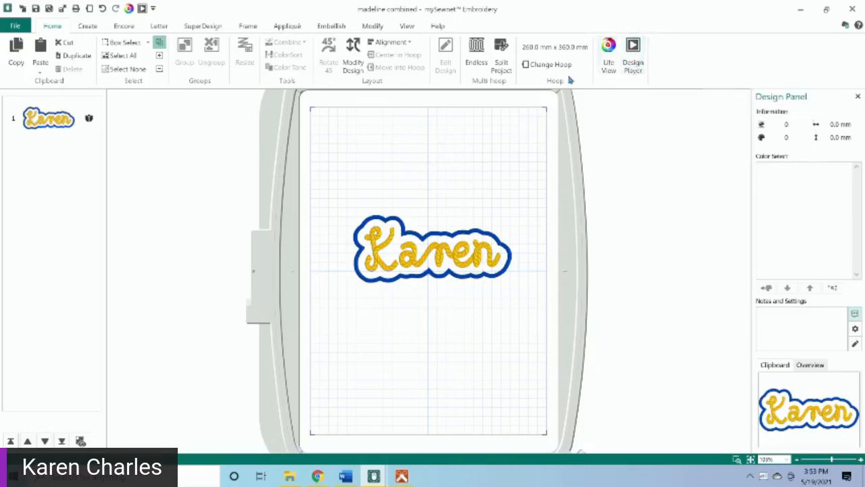
# Step: Preview the stitch-out of the bordered lettering in Design Player
pyautogui.rightClick(629, 58)
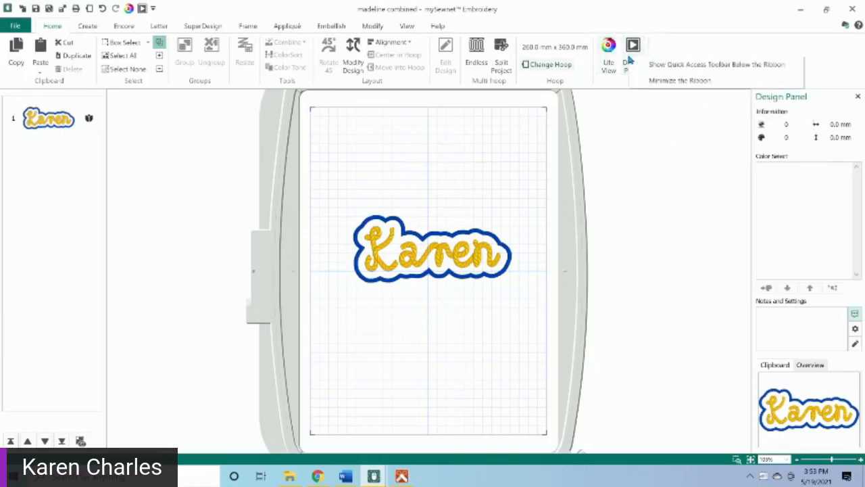
pyautogui.click(634, 47)
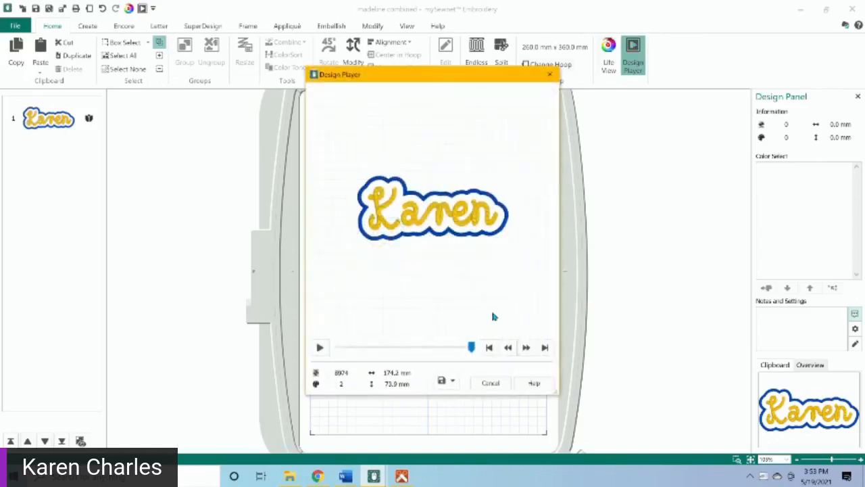
pyautogui.moveTo(472, 348)
pyautogui.mouseDown()
pyautogui.moveTo(337, 347)
pyautogui.moveTo(456, 357)
pyautogui.moveTo(428, 357)
pyautogui.moveTo(472, 350)
pyautogui.mouseUp()
# Step: Switch to the untitled Embroidery project, undo the Stitch Editor changes made to the heart design, and copy the heart
pyautogui.click(372, 480)
pyautogui.click(369, 446)
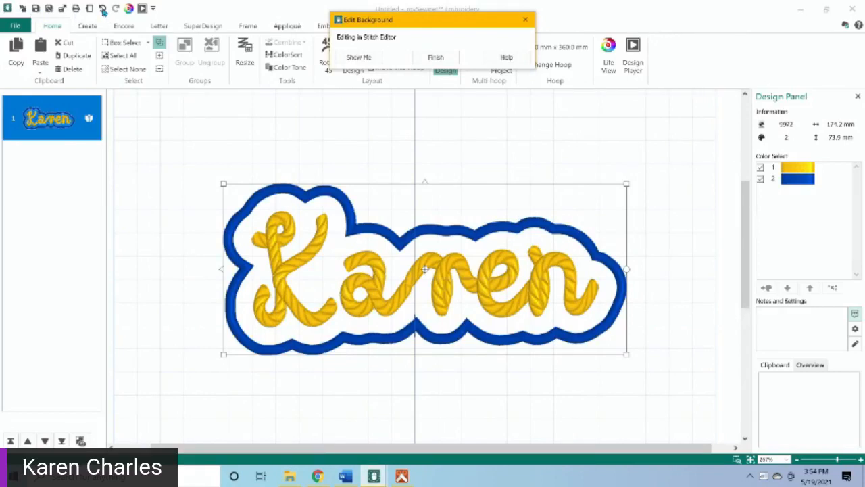
pyautogui.click(525, 19)
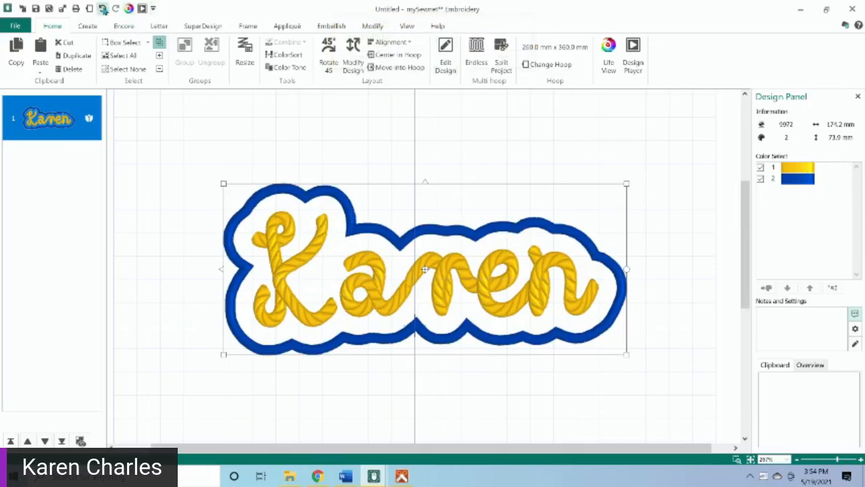
pyautogui.click(102, 9)
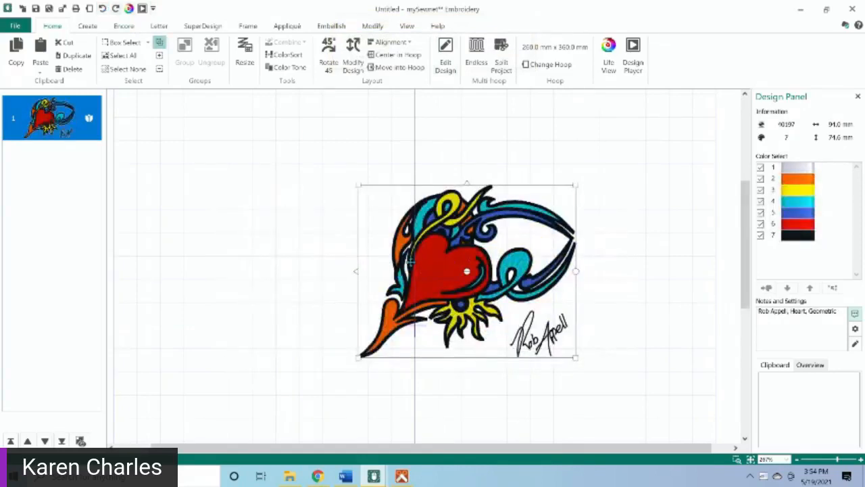
pyautogui.click(17, 47)
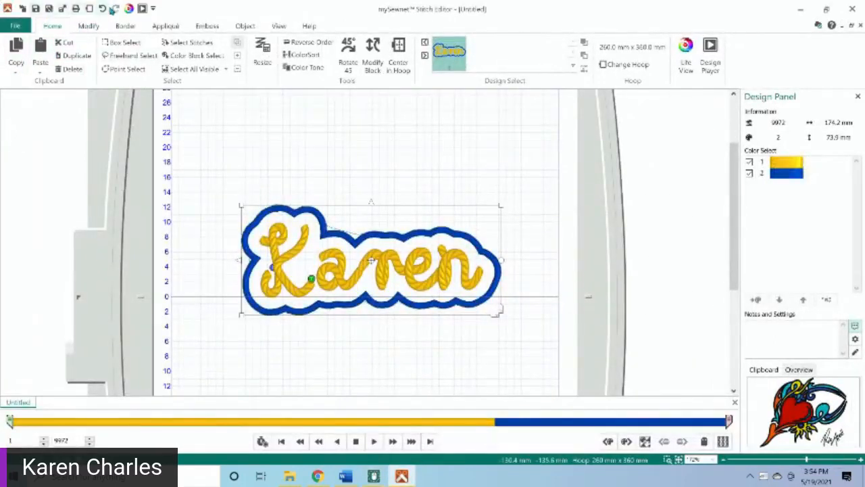
# Step: In Stitch Editor, undo the border and earlier edits back to the freshly pasted lettering, and delete that lettering from the heart design
pyautogui.click(102, 9)
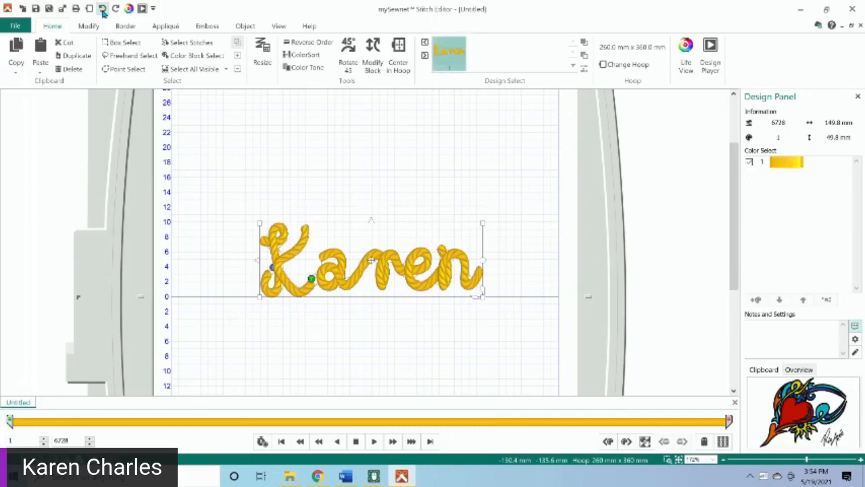
pyautogui.click(102, 9)
pyautogui.click(102, 9)
pyautogui.click(103, 9)
pyautogui.click(102, 9)
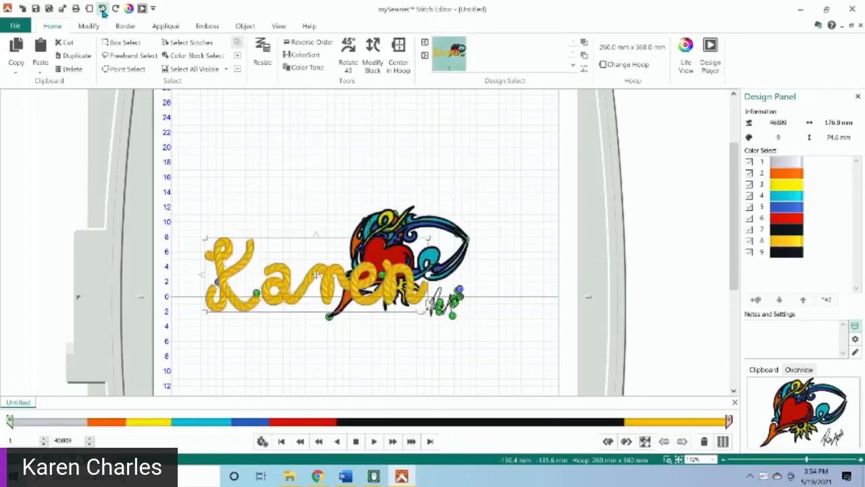
pyautogui.click(102, 8)
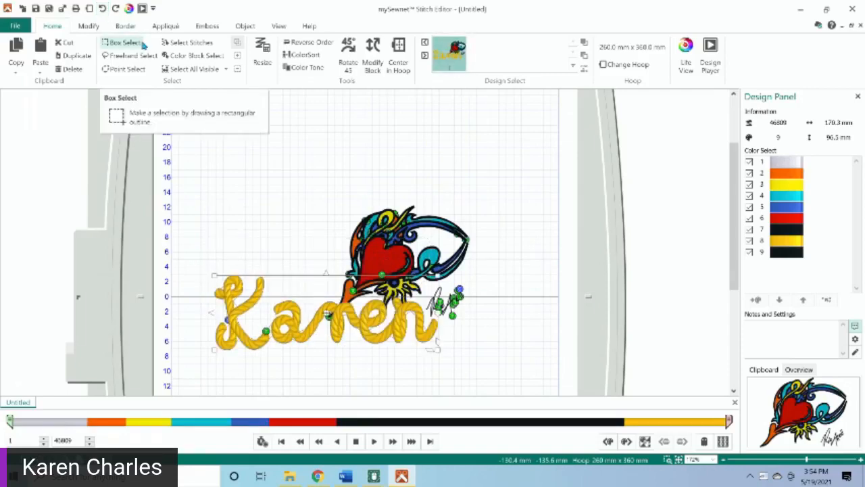
pyautogui.click(122, 42)
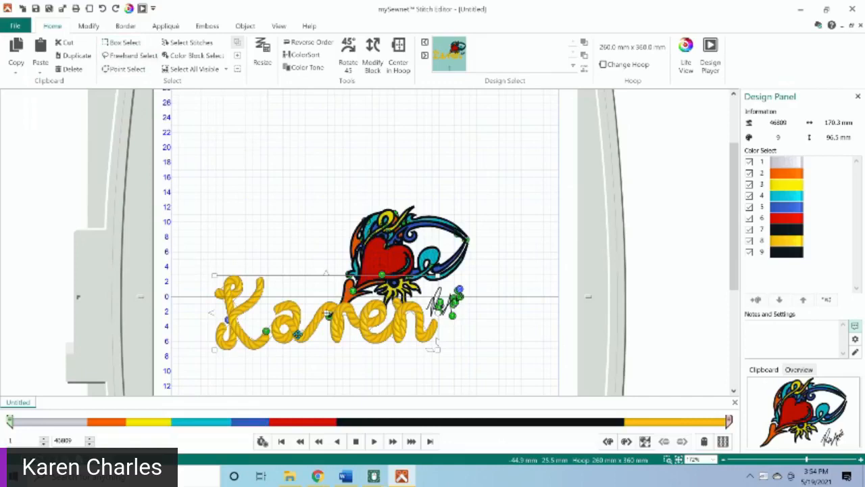
pyautogui.press('Delete')
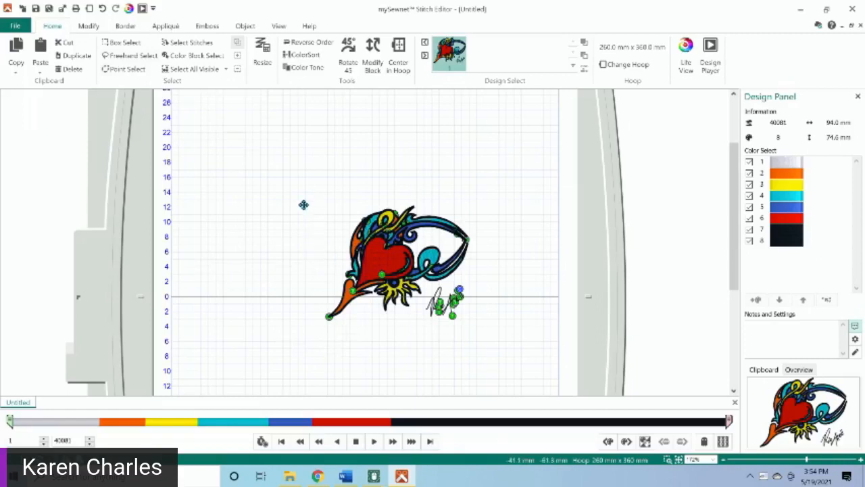
# Step: Use Density Advisor to review the heart's densest areas and reduce them to Light, then copy the reduced heart design
pyautogui.click(86, 27)
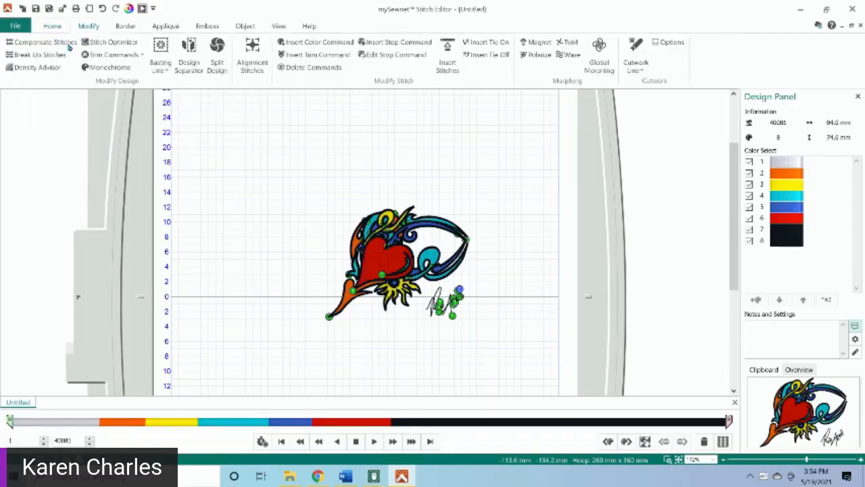
pyautogui.click(49, 69)
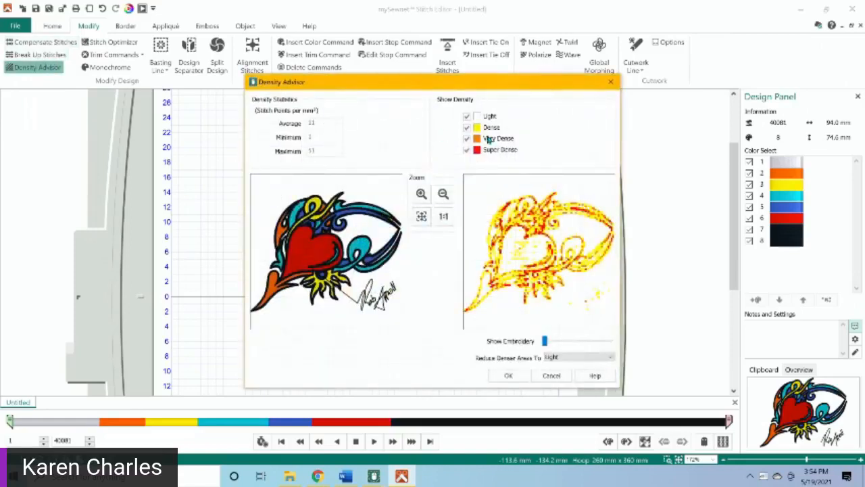
pyautogui.click(467, 139)
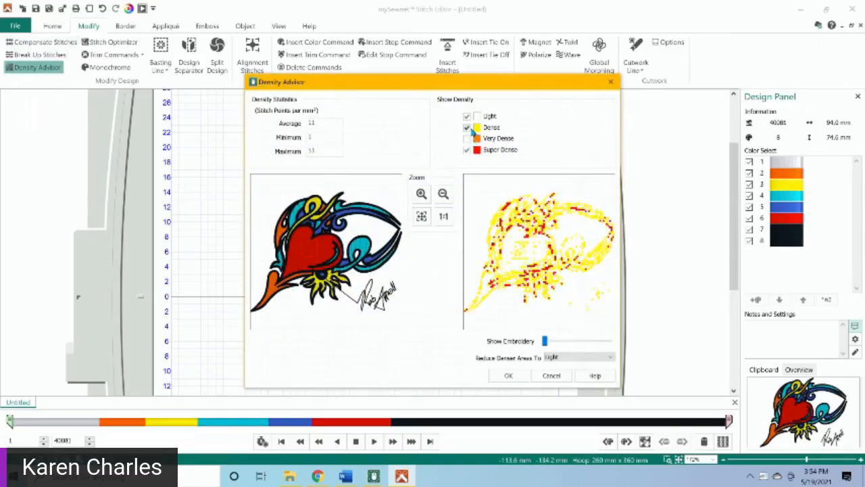
pyautogui.click(467, 127)
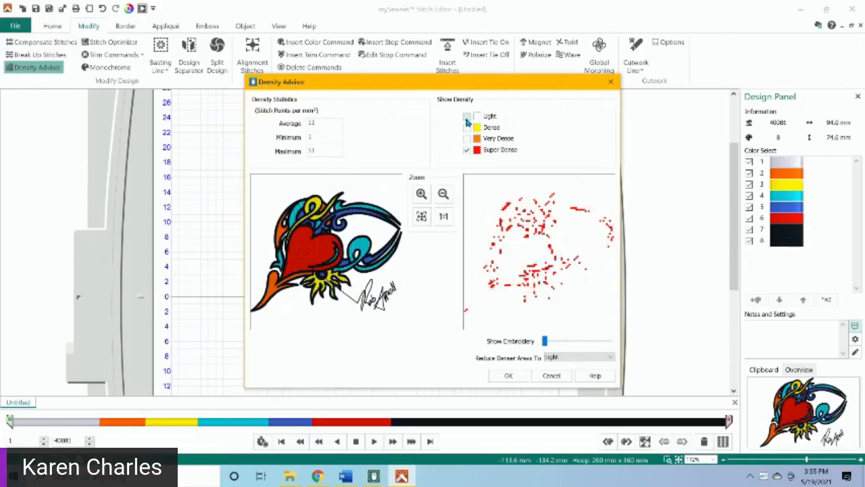
pyautogui.click(509, 375)
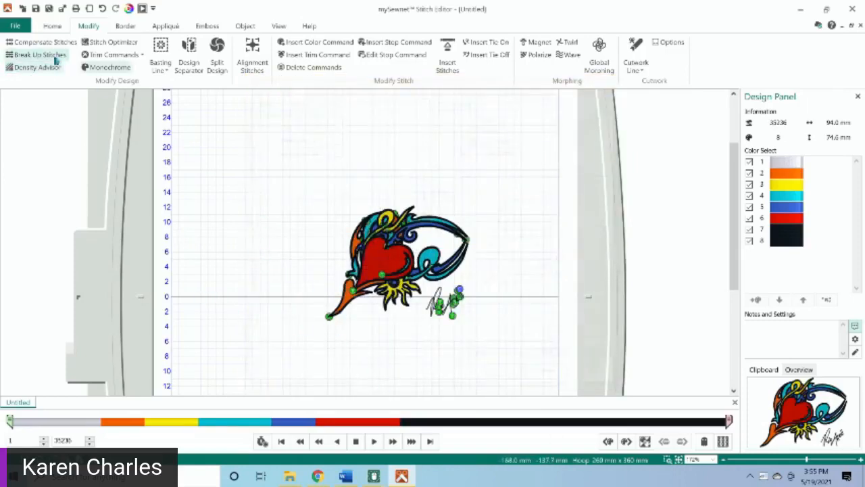
pyautogui.click(51, 25)
pyautogui.click(15, 54)
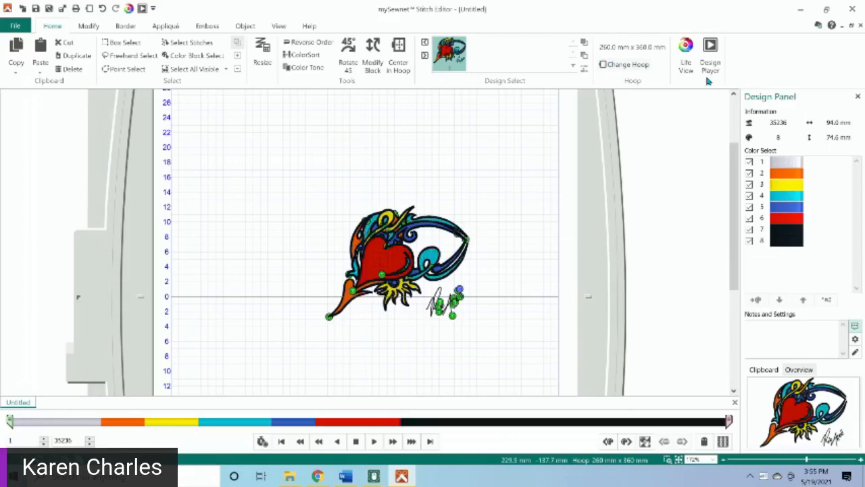
# Step: Play the heart design's stitch-out from the beginning in Design Player at a faster speed, and close the player
pyautogui.click(710, 54)
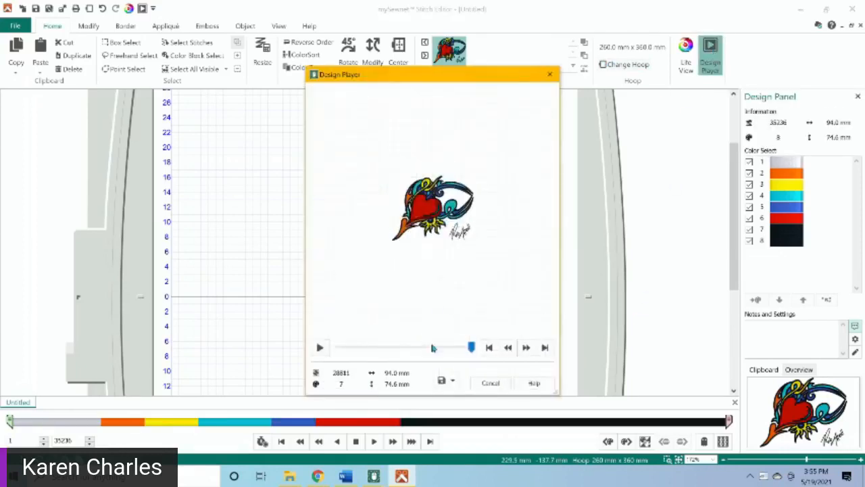
pyautogui.moveTo(472, 348); pyautogui.dragTo(338, 348)
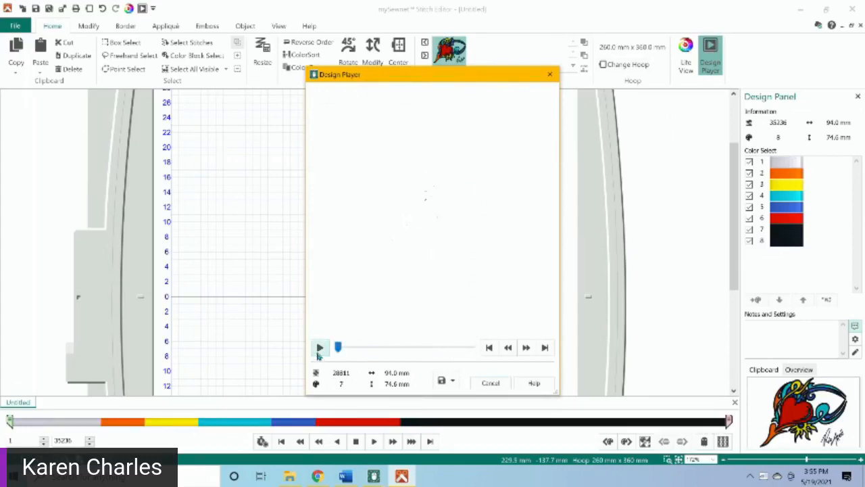
pyautogui.click(320, 347)
pyautogui.click(527, 348)
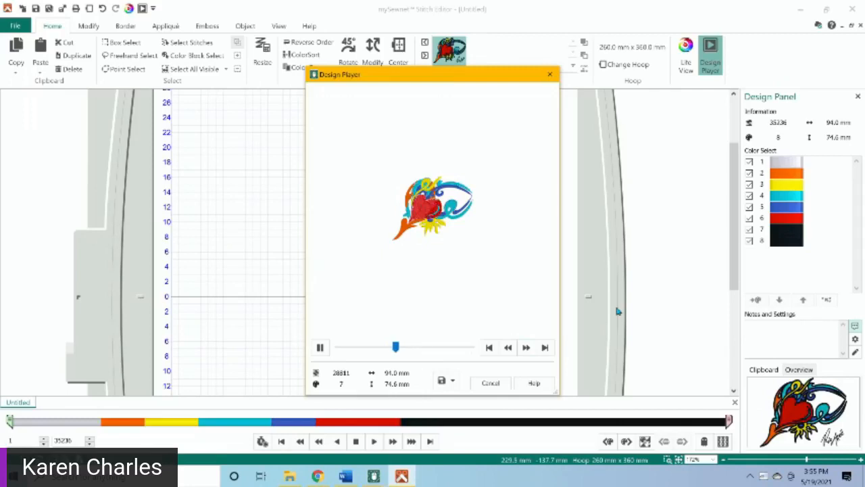
pyautogui.click(492, 383)
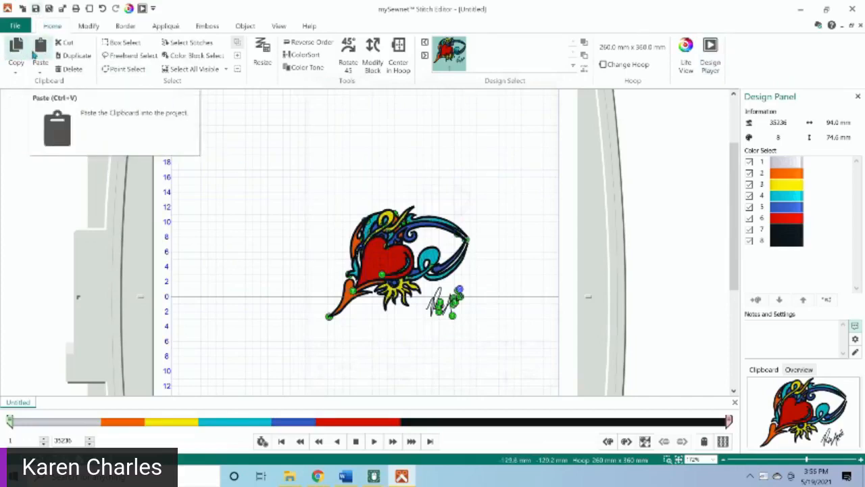
# Step: Return to the Embroidery project with the bordered lettering, move the lettering to the upper part of the hoop, and paste the heart below it
pyautogui.click(373, 478)
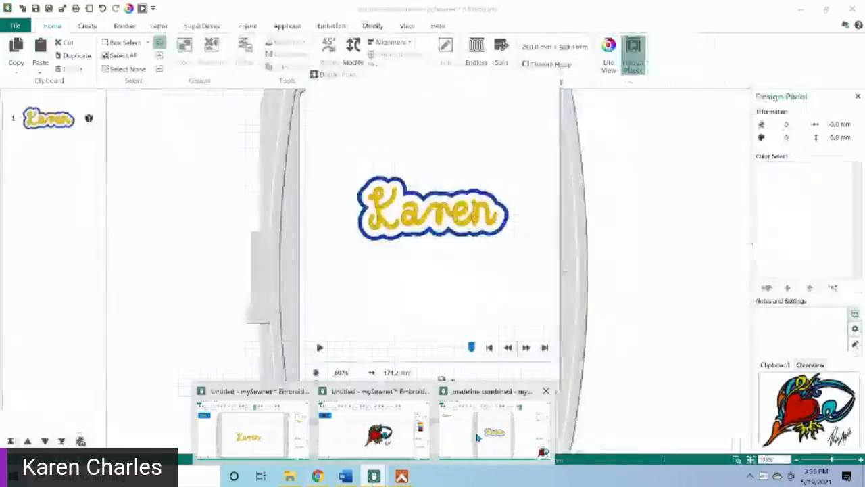
pyautogui.click(477, 434)
pyautogui.click(491, 382)
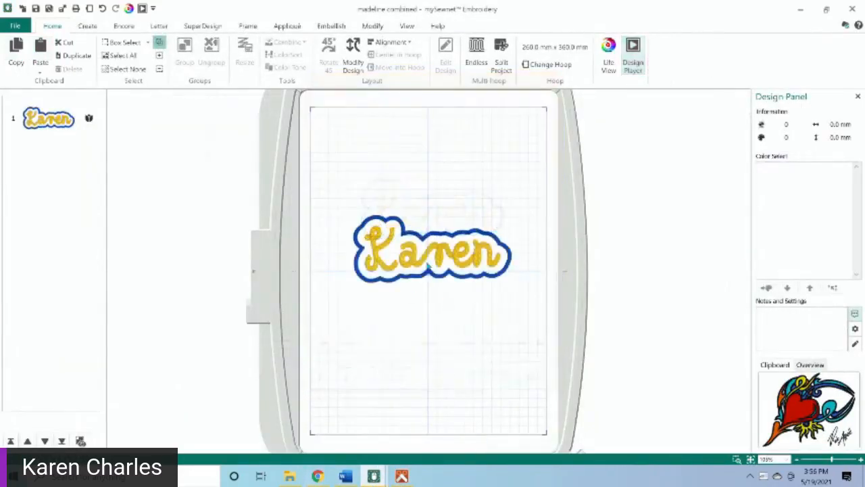
pyautogui.click(433, 253)
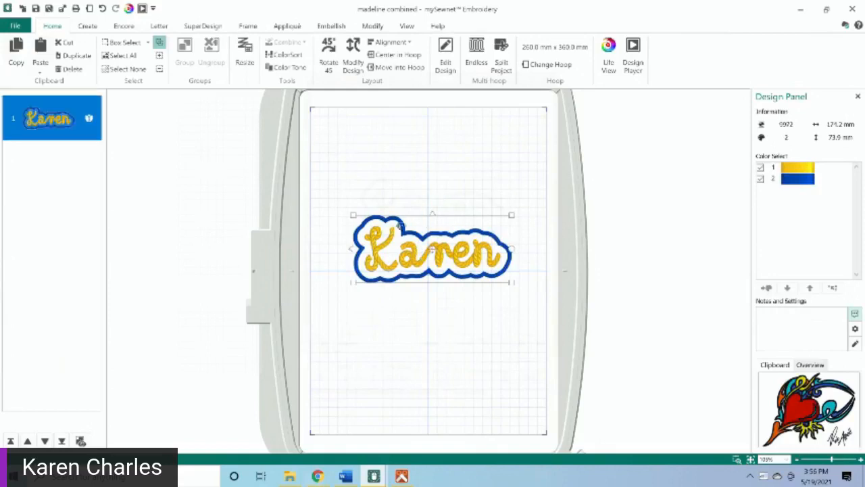
pyautogui.moveTo(391, 231); pyautogui.dragTo(396, 136)
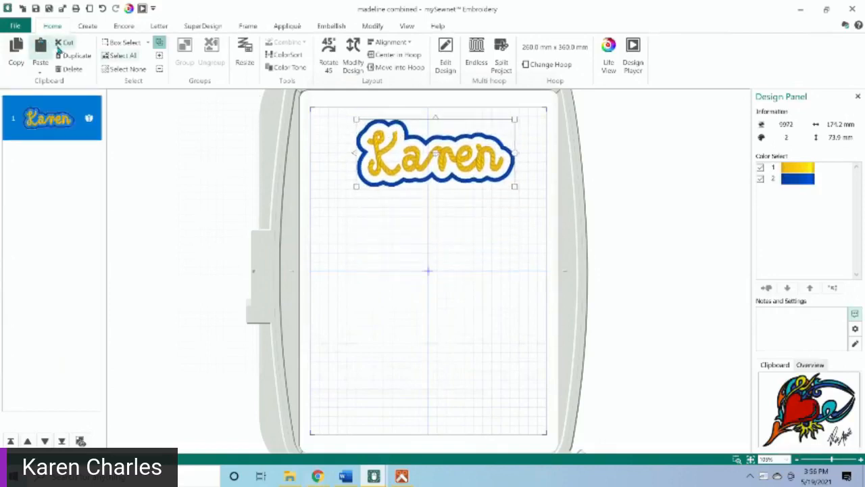
pyautogui.click(38, 53)
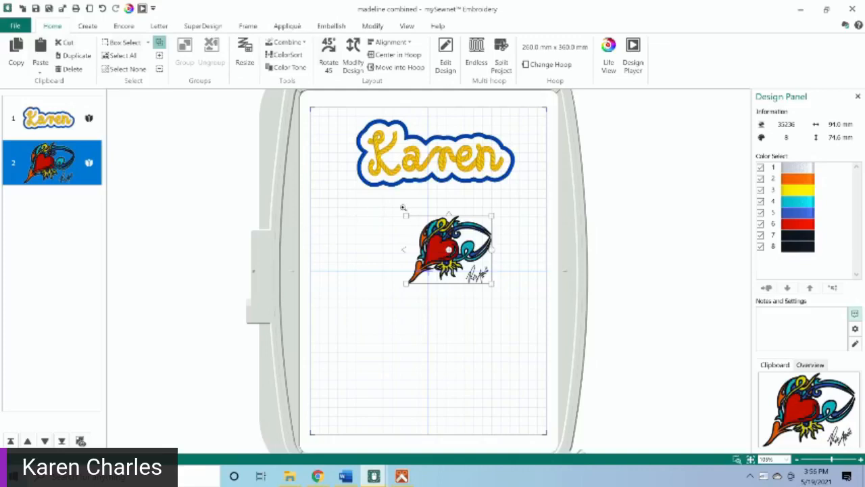
# Step: Examine the pasted heart's stitching up close, and preview the lettering and heart together in Design Player
pyautogui.moveTo(404, 208); pyautogui.dragTo(463, 294)
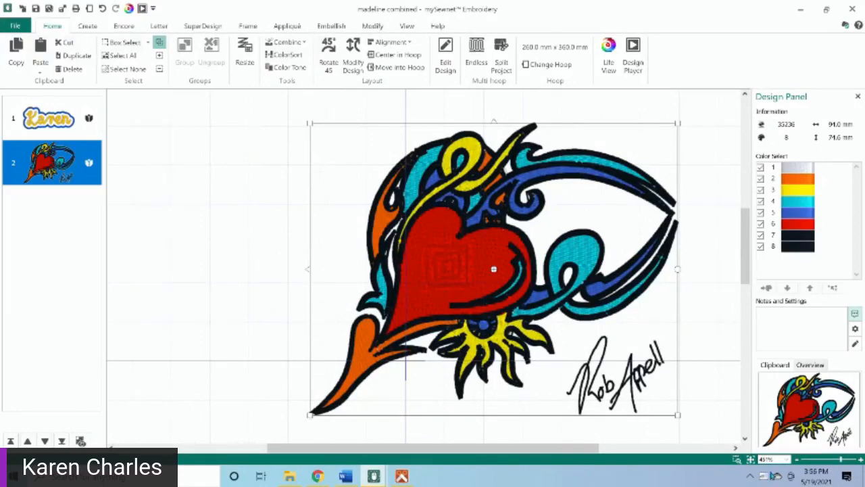
pyautogui.click(750, 460)
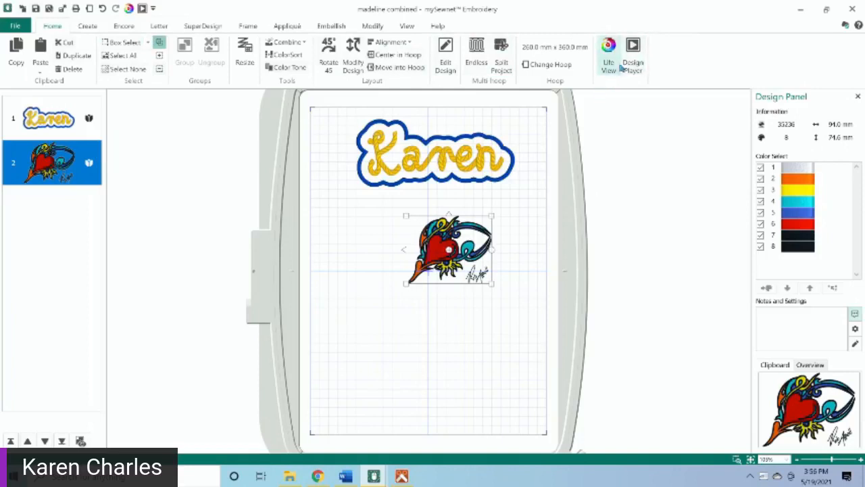
pyautogui.click(510, 156)
pyautogui.click(632, 54)
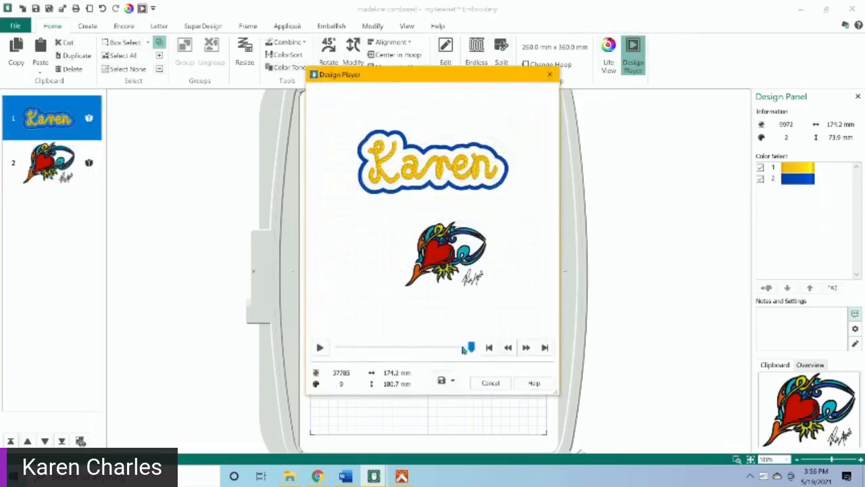
pyautogui.moveTo(471, 348)
pyautogui.mouseDown()
pyautogui.moveTo(338, 348)
pyautogui.moveTo(476, 356)
pyautogui.mouseUp()
pyautogui.click(480, 385)
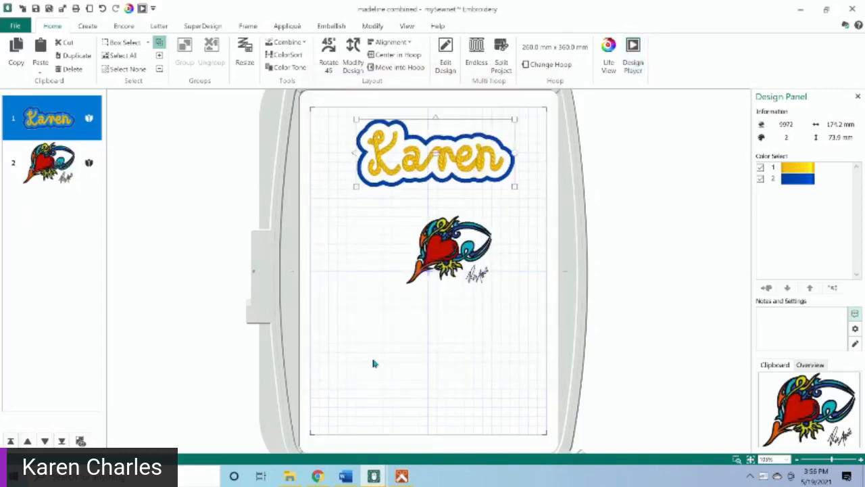